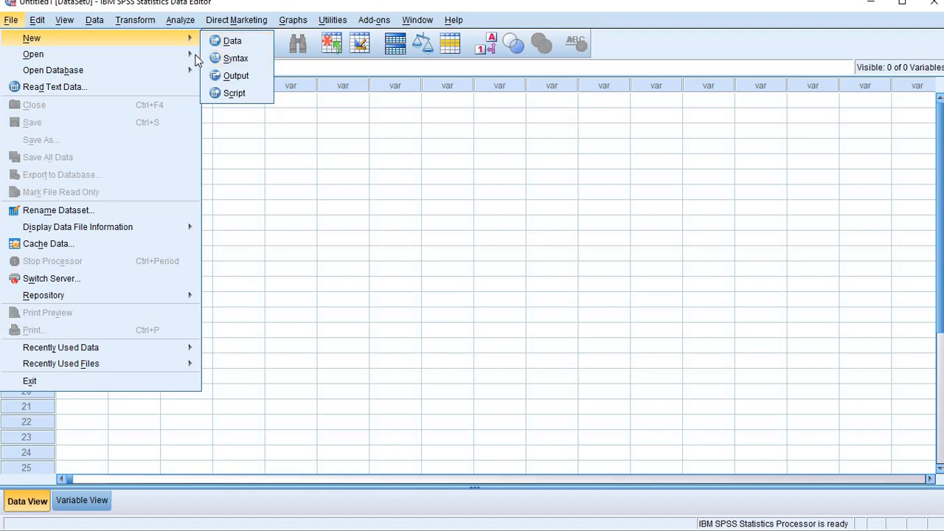
- Start opening a data file, limiting the file type to Excel (*.xls, *.xlsx, *.xlsm) and browsing to the Desktop folder
{"action": "mouse_move", "coordinate": [190, 54]}
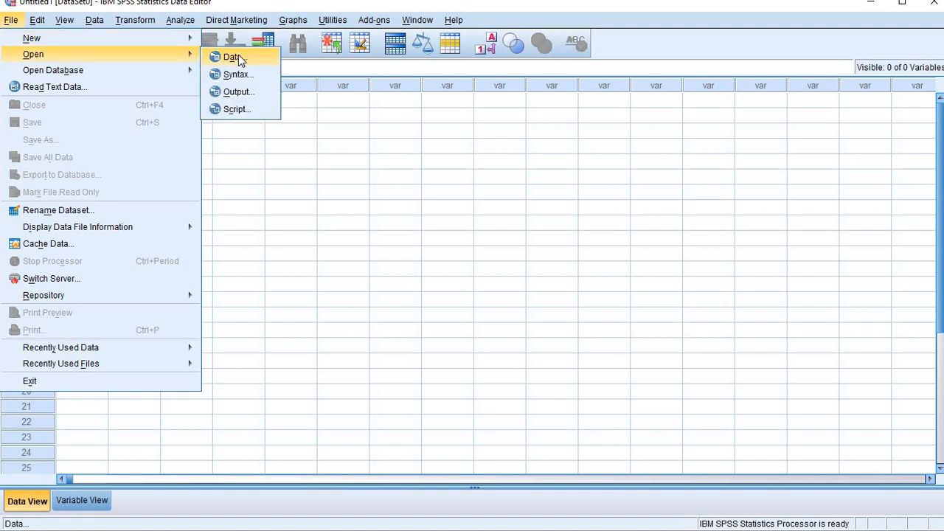
{"action": "left_click", "coordinate": [239, 57]}
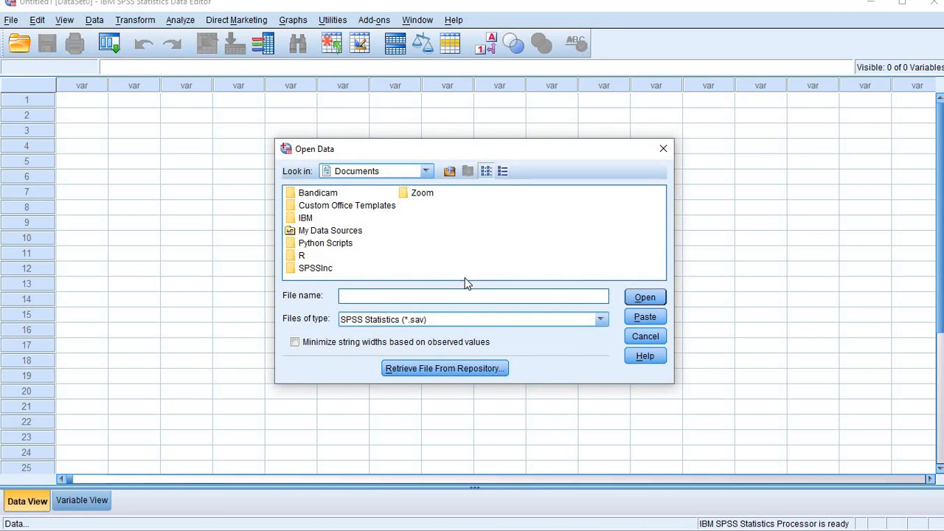
{"action": "left_click", "coordinate": [451, 320]}
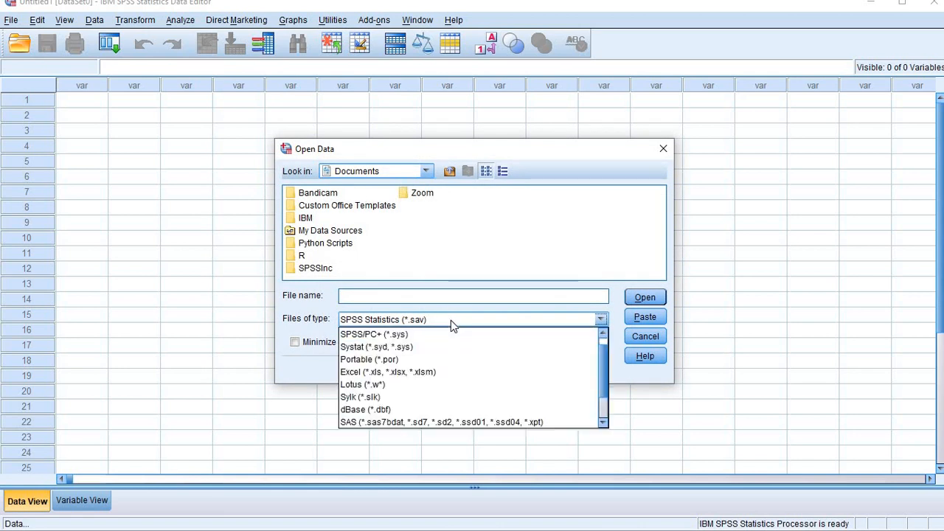
{"action": "left_click", "coordinate": [437, 372]}
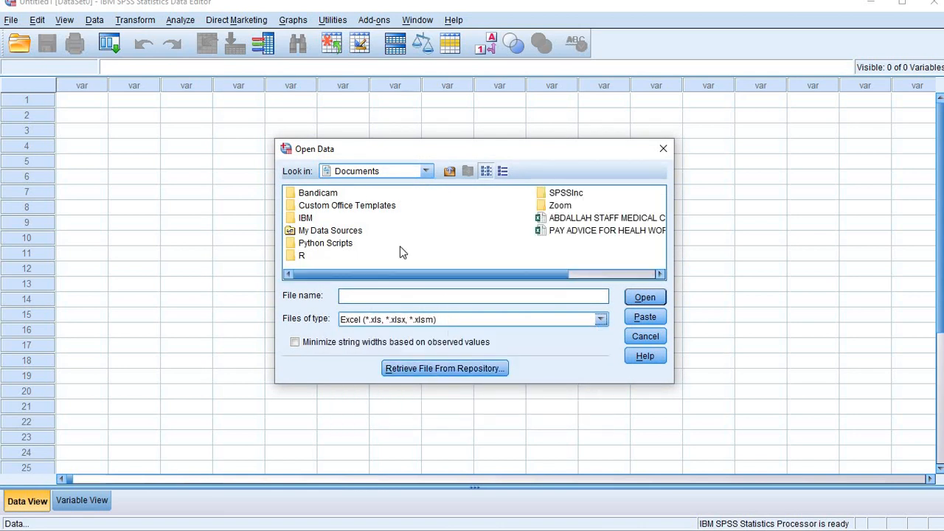
{"action": "left_click", "coordinate": [449, 172]}
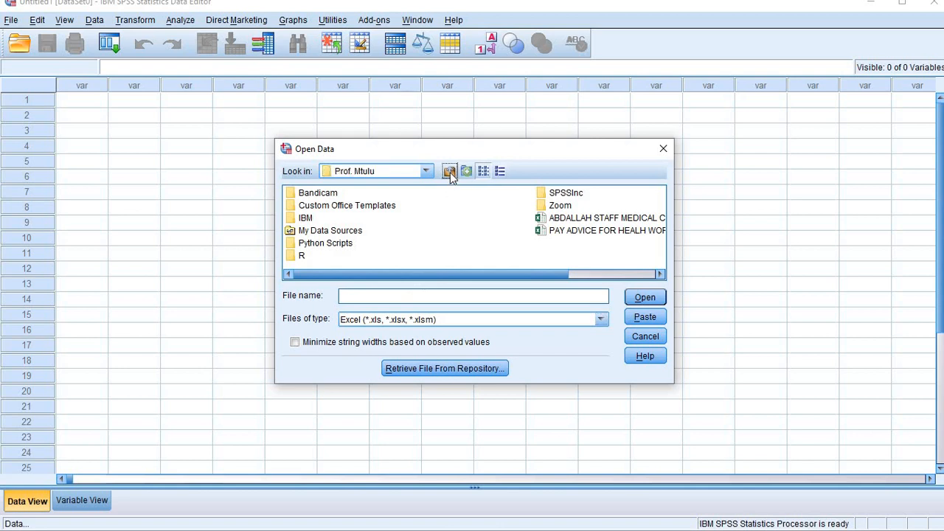
{"action": "left_click", "coordinate": [425, 171]}
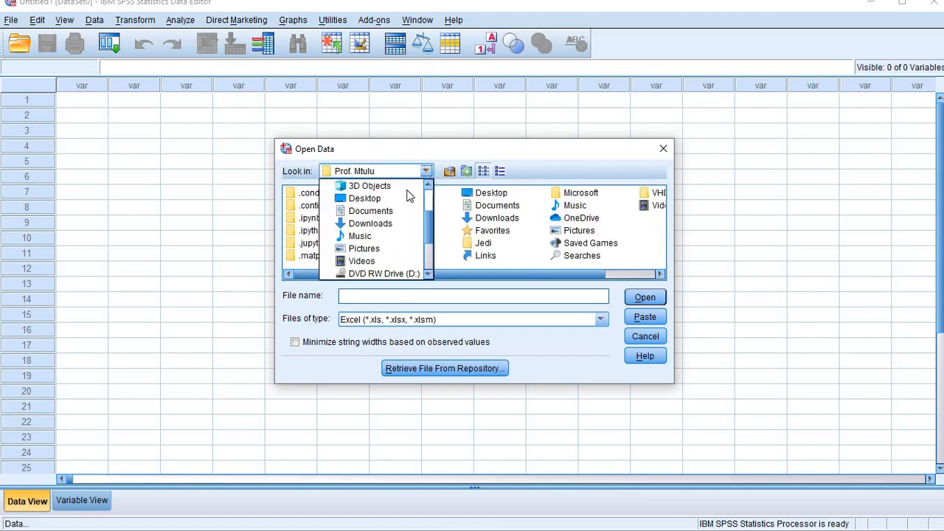
{"action": "left_click", "coordinate": [385, 197]}
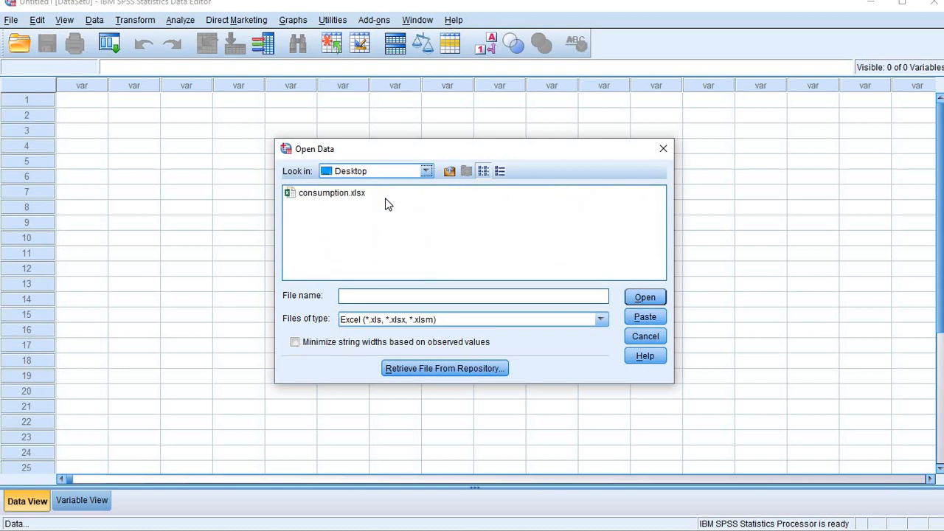
- Import Sheet1 of consumption.xlsx, reading the variable names from the first row of data
{"action": "left_click", "coordinate": [324, 194]}
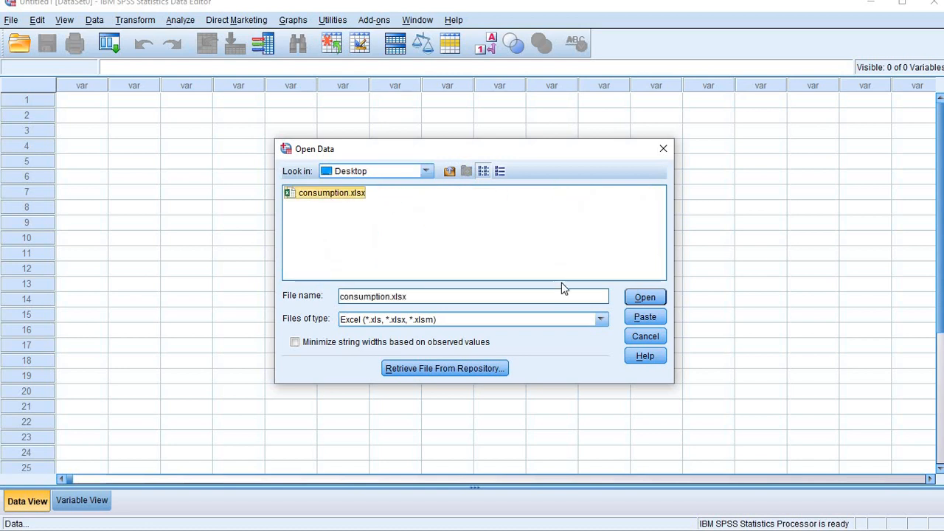
{"action": "left_click", "coordinate": [638, 297]}
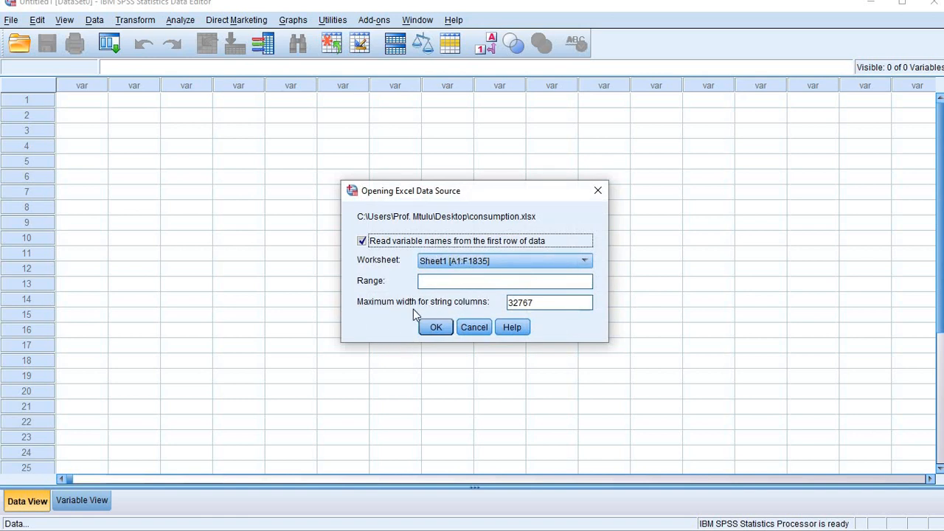
{"action": "left_click", "coordinate": [435, 326]}
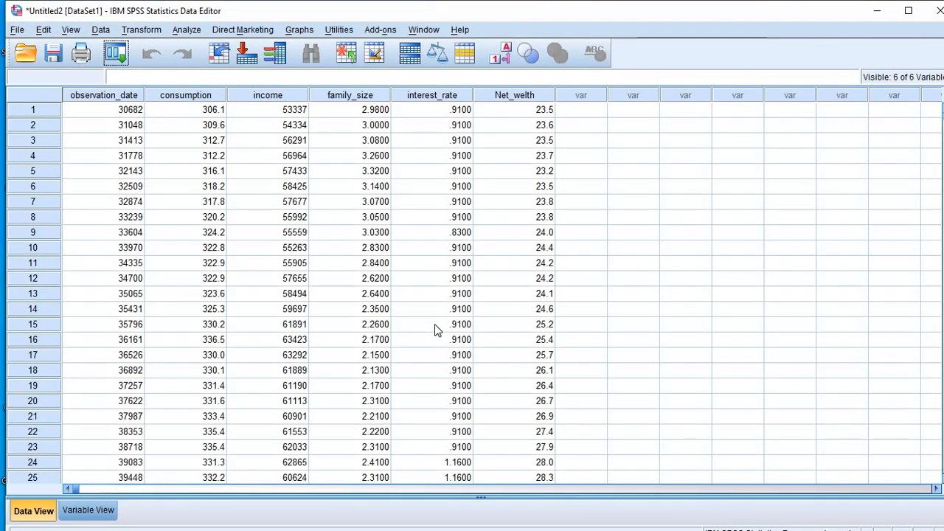
- Review the imported variable definitions and the consumption, income, family_size, interest_rate and Net_welth data columns
{"action": "left_click", "coordinate": [88, 510]}
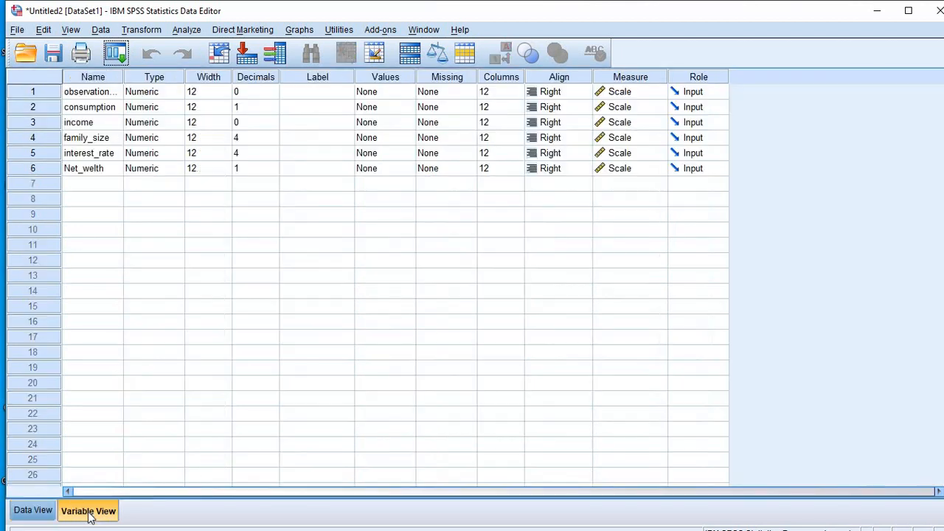
{"action": "left_click", "coordinate": [31, 511]}
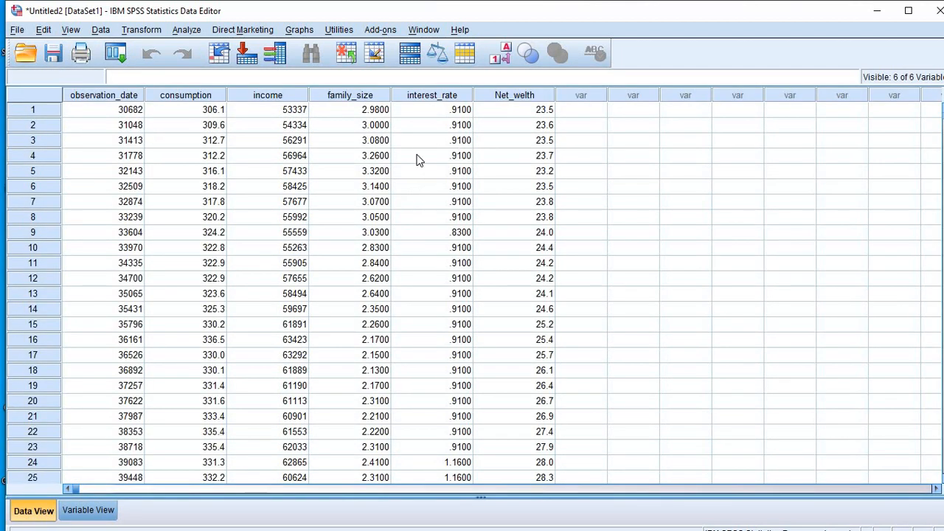
{"action": "left_click", "coordinate": [188, 96]}
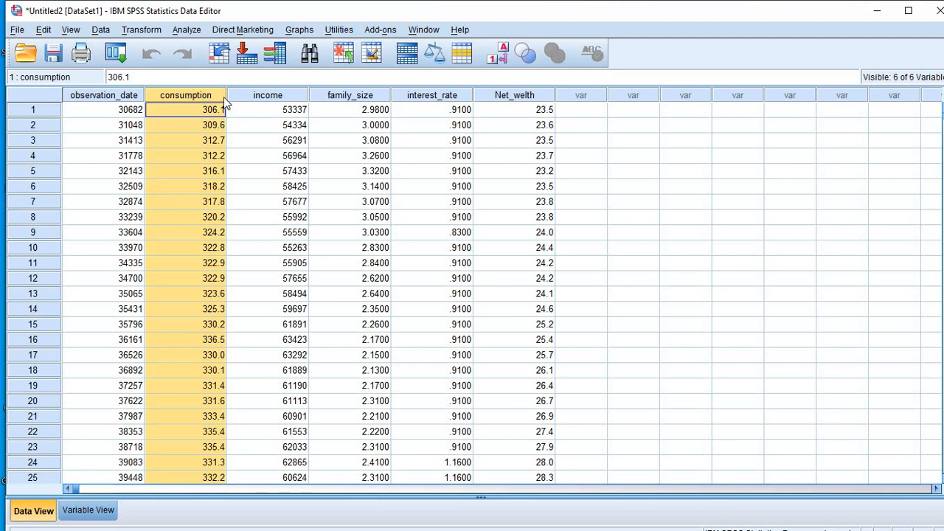
{"action": "left_click", "coordinate": [260, 99]}
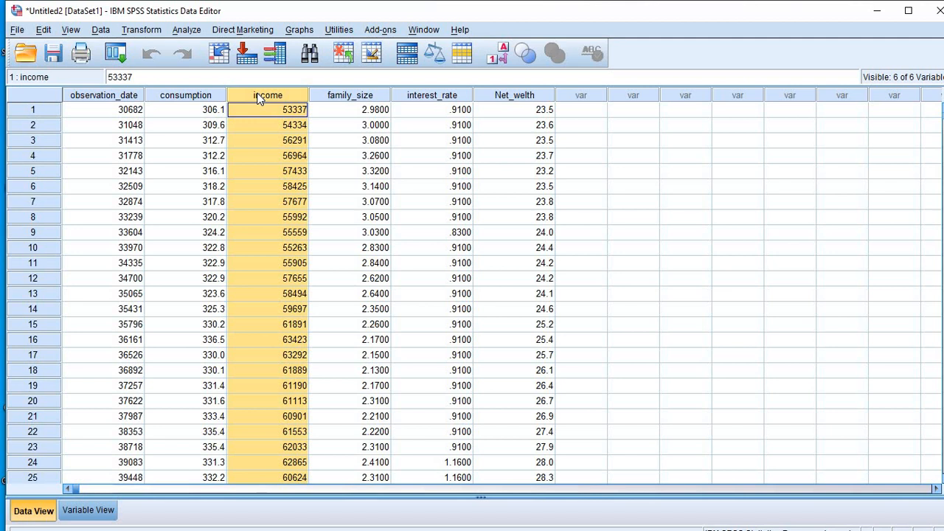
{"action": "left_click", "coordinate": [337, 96]}
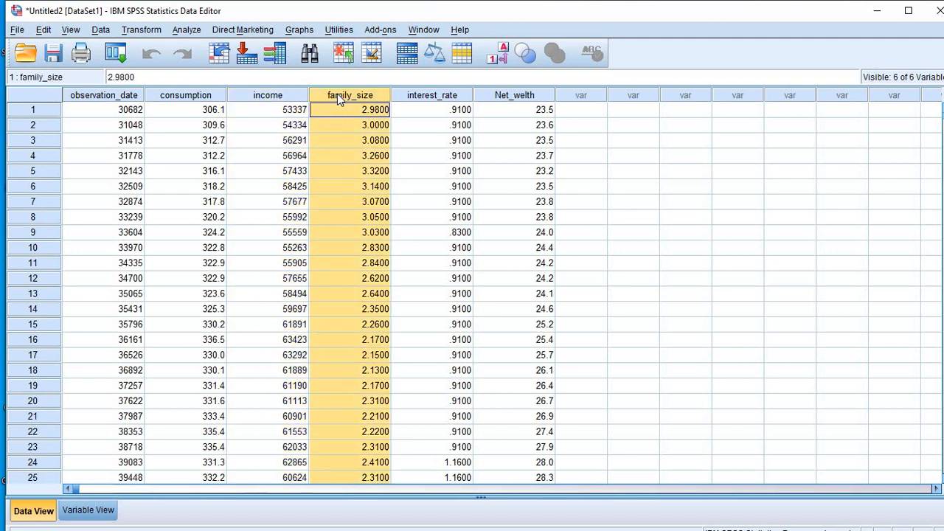
{"action": "left_click", "coordinate": [431, 96]}
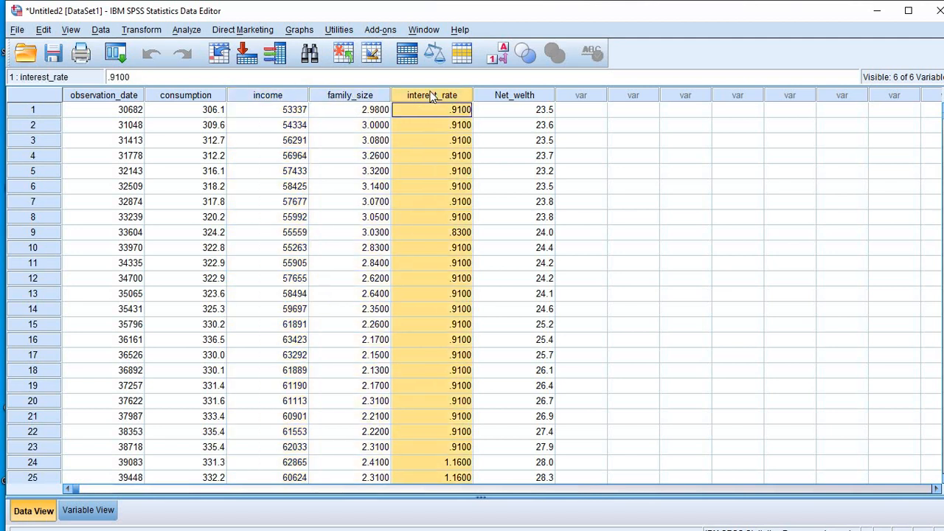
{"action": "left_click", "coordinate": [533, 95]}
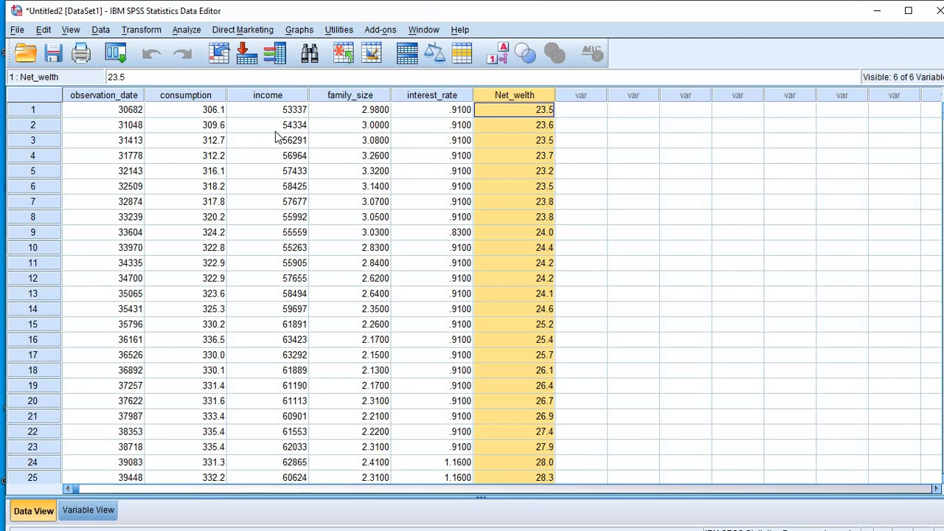
- Compare the consumption column with the income, family_size and Net_welth columns as possible related variables
{"action": "left_click", "coordinate": [190, 94]}
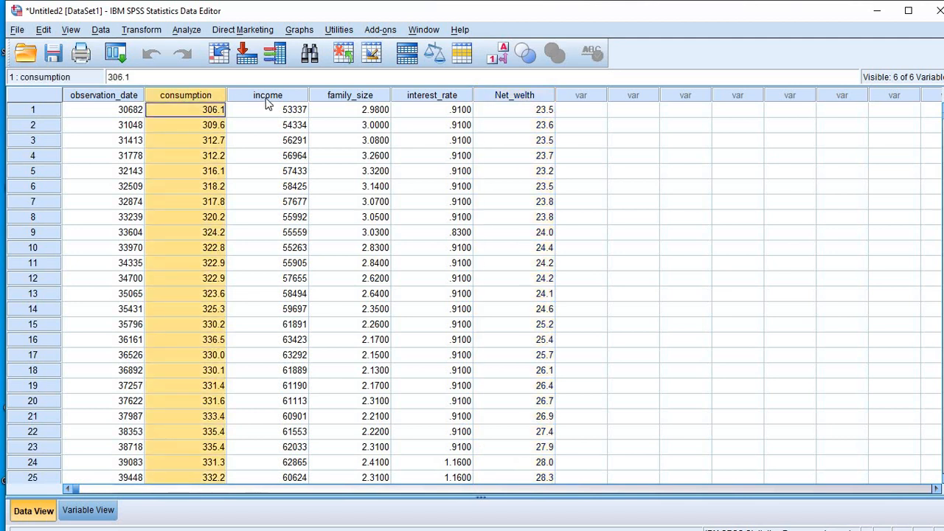
{"action": "left_click", "coordinate": [268, 96]}
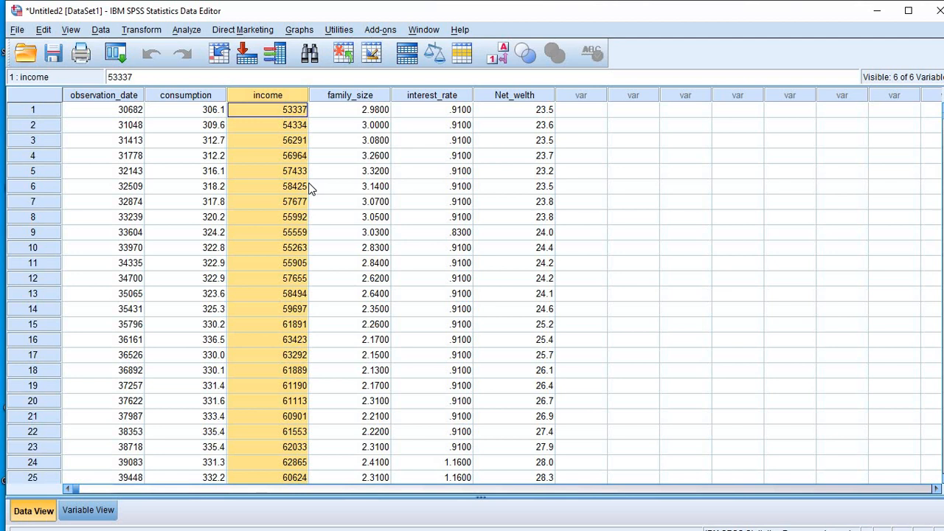
{"action": "left_click", "coordinate": [198, 99]}
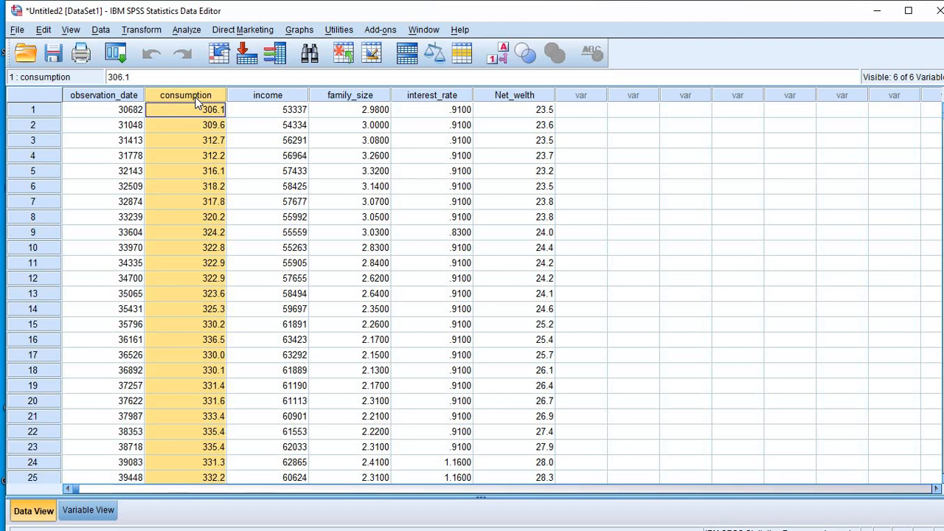
{"action": "left_click", "coordinate": [261, 98]}
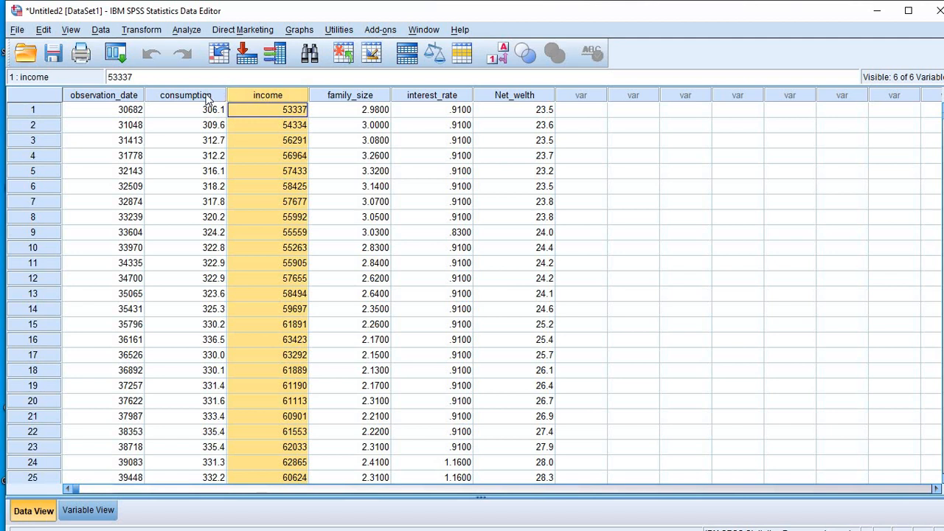
{"action": "left_click", "coordinate": [207, 99]}
{"action": "left_click", "coordinate": [274, 93]}
{"action": "left_click", "coordinate": [197, 98]}
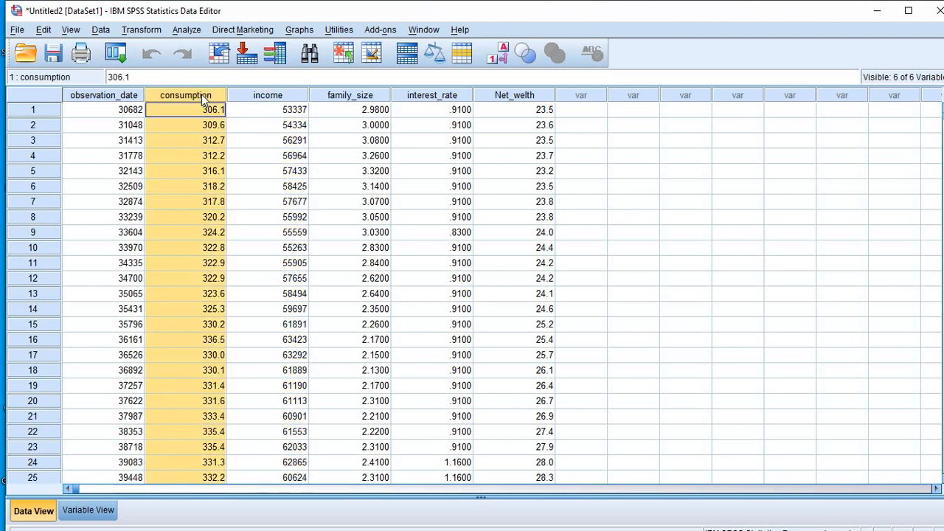
{"action": "left_click", "coordinate": [259, 99]}
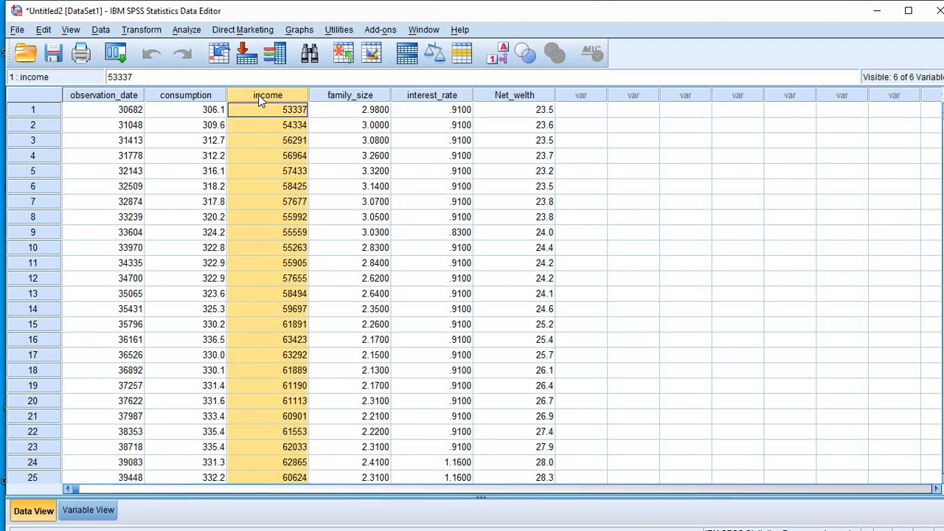
{"action": "left_click", "coordinate": [186, 98]}
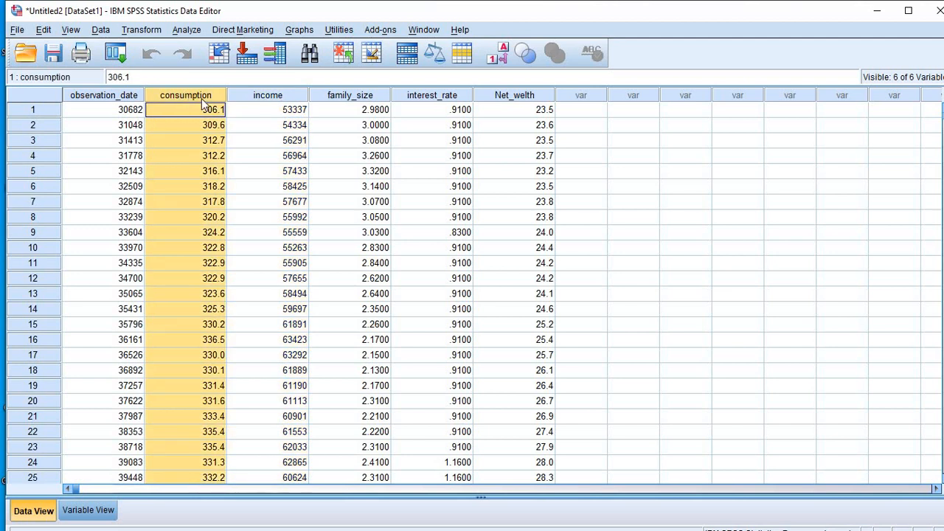
{"action": "left_click", "coordinate": [246, 95]}
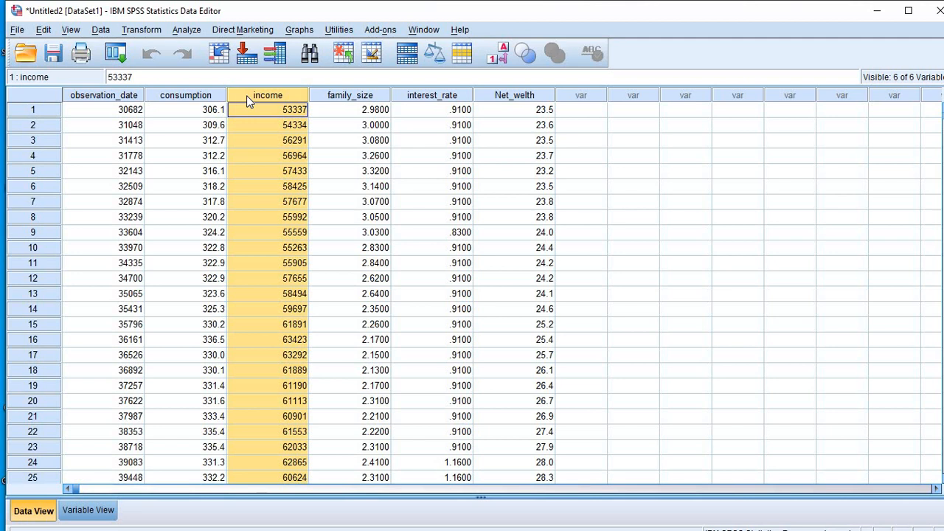
{"action": "left_click", "coordinate": [210, 95]}
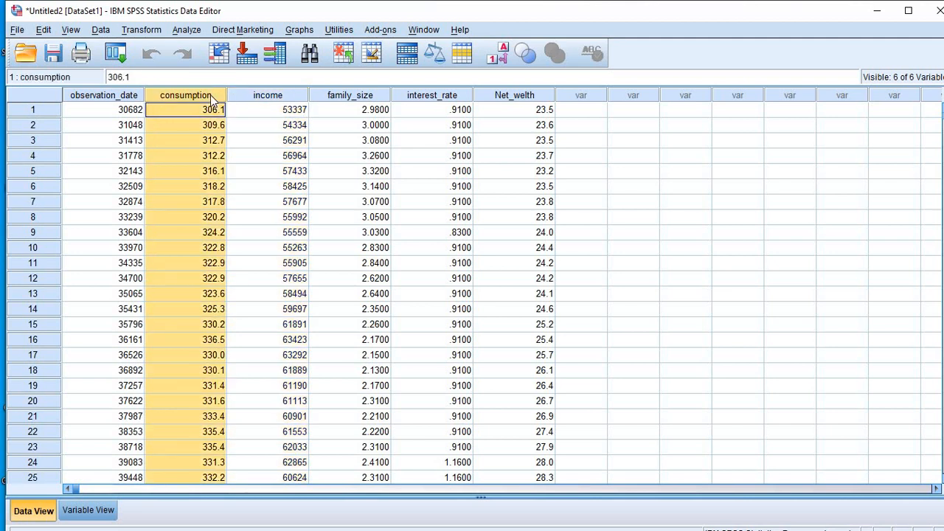
{"action": "left_click", "coordinate": [256, 97]}
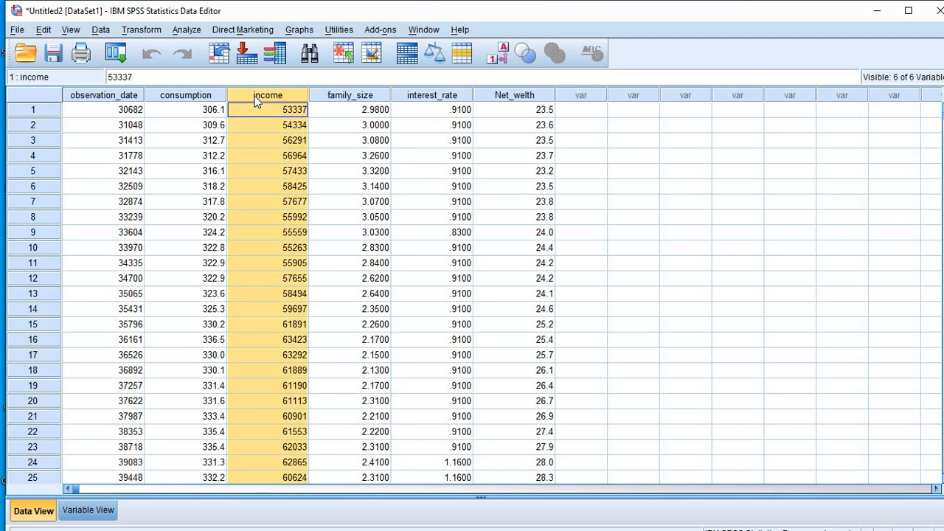
{"action": "left_click", "coordinate": [205, 95]}
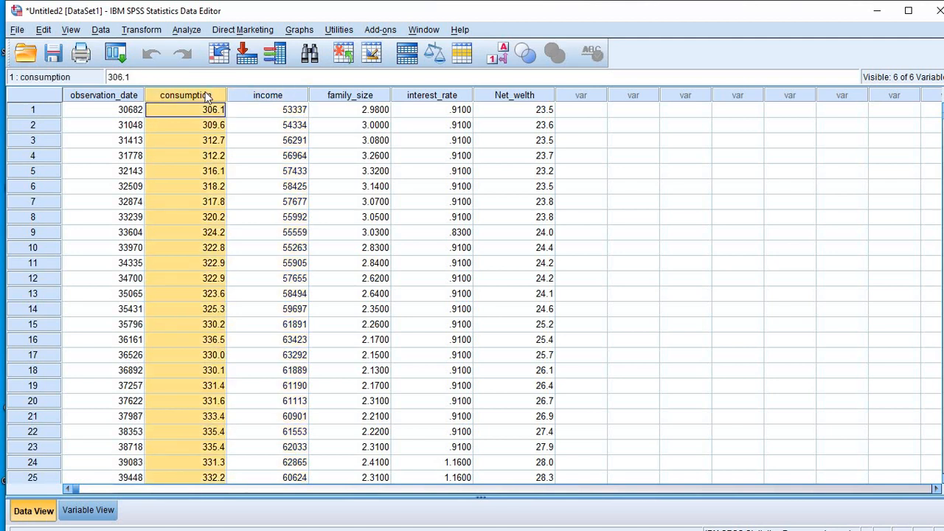
{"action": "left_click", "coordinate": [341, 98]}
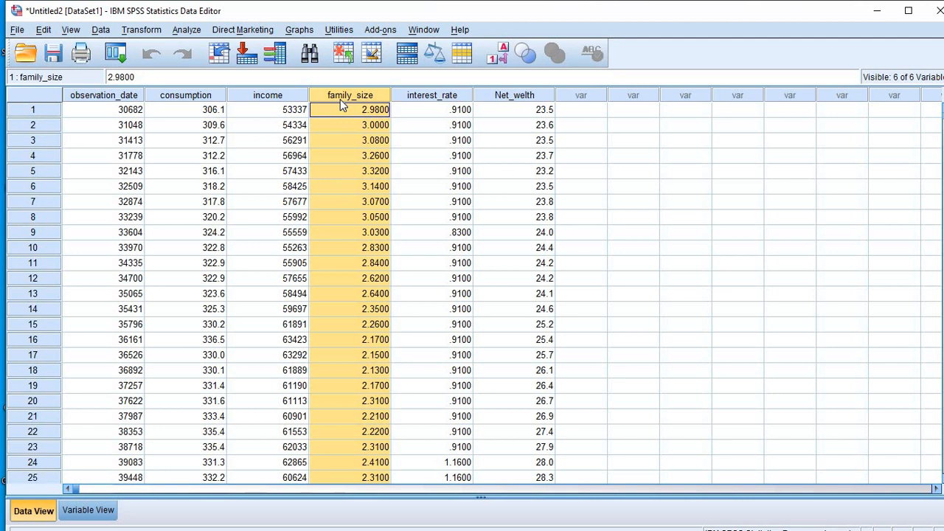
{"action": "left_click", "coordinate": [210, 96]}
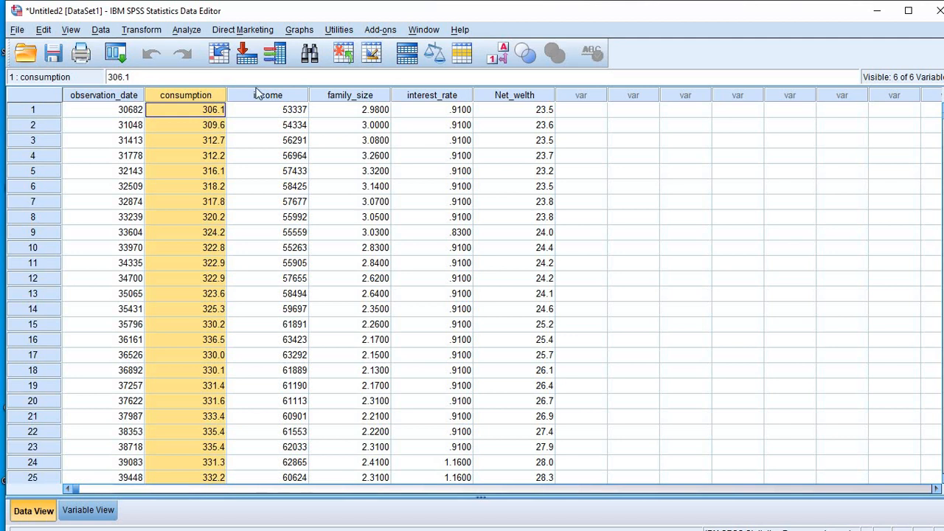
{"action": "left_click", "coordinate": [532, 97]}
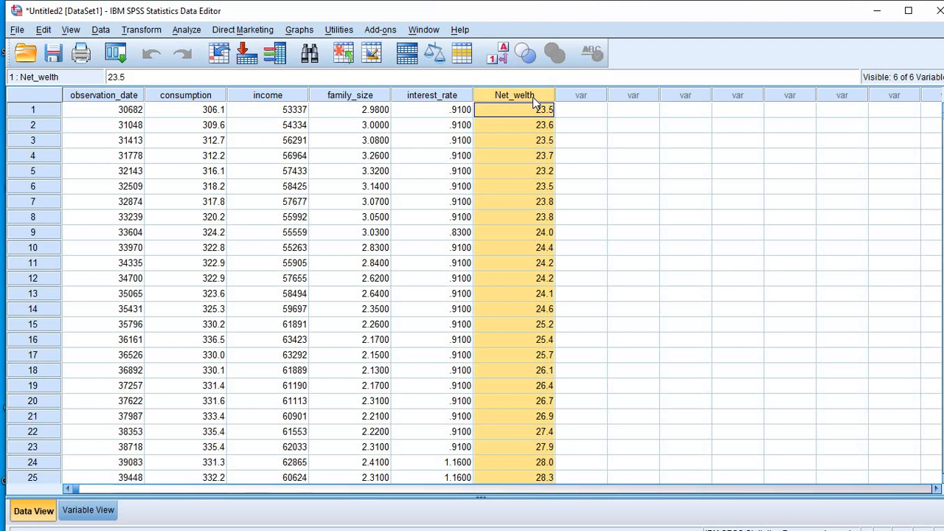
{"action": "left_click", "coordinate": [207, 101]}
{"action": "left_click", "coordinate": [268, 101]}
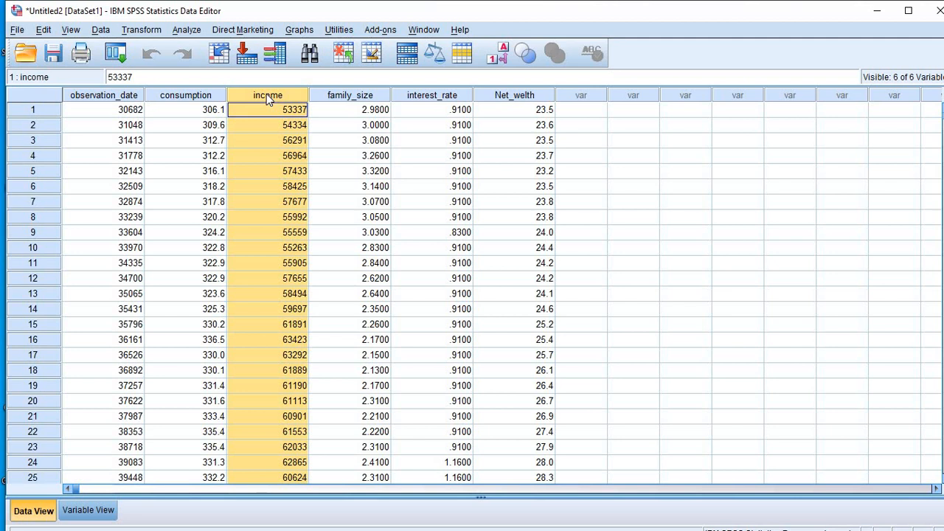
{"action": "left_click", "coordinate": [211, 91]}
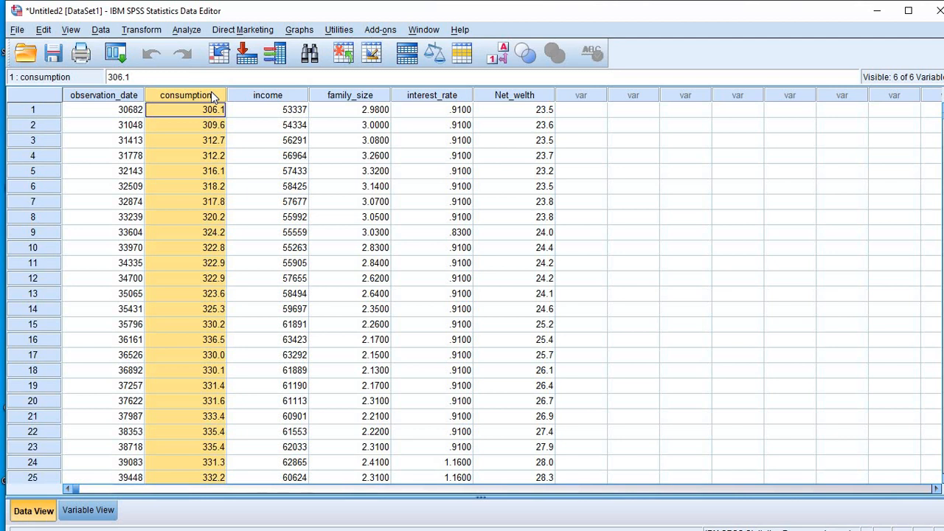
- Set up a simple scatterplot with consumption on the Y axis and income on the X axis
{"action": "left_click", "coordinate": [298, 31]}
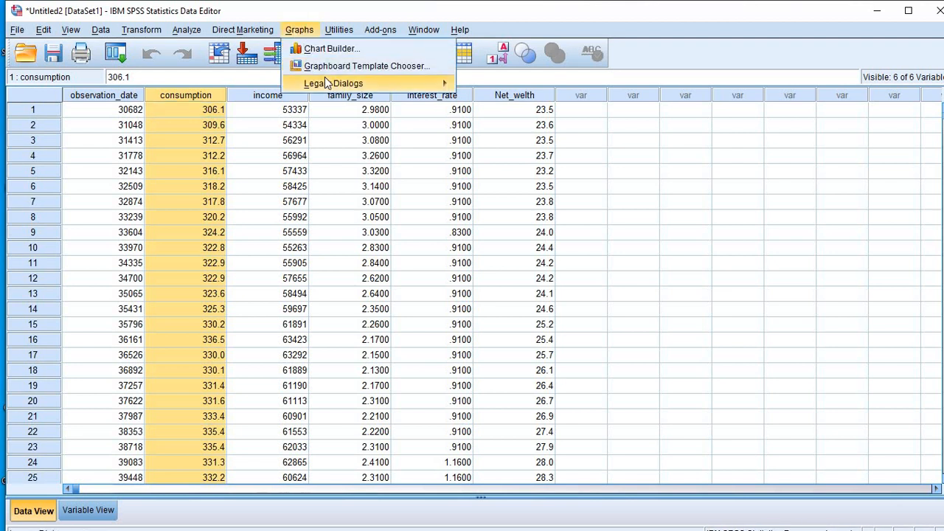
{"action": "mouse_move", "coordinate": [337, 82]}
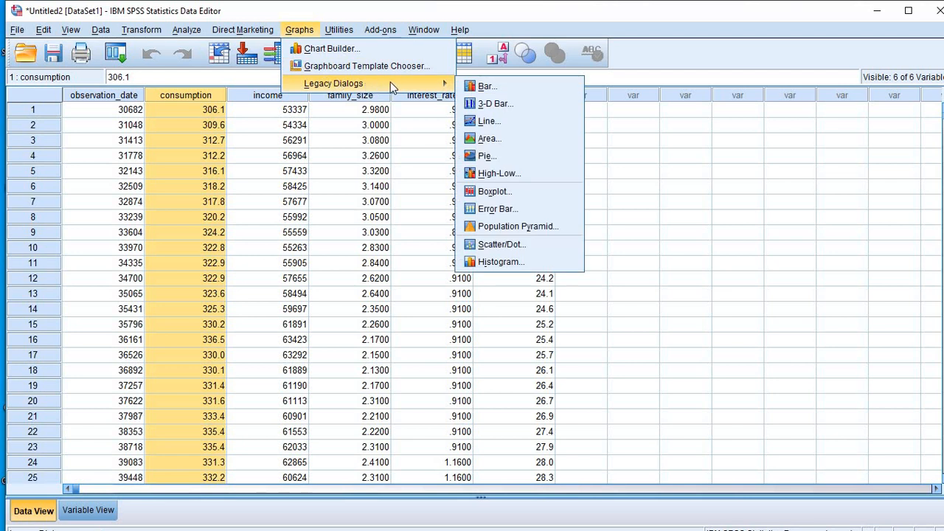
{"action": "left_click", "coordinate": [494, 250]}
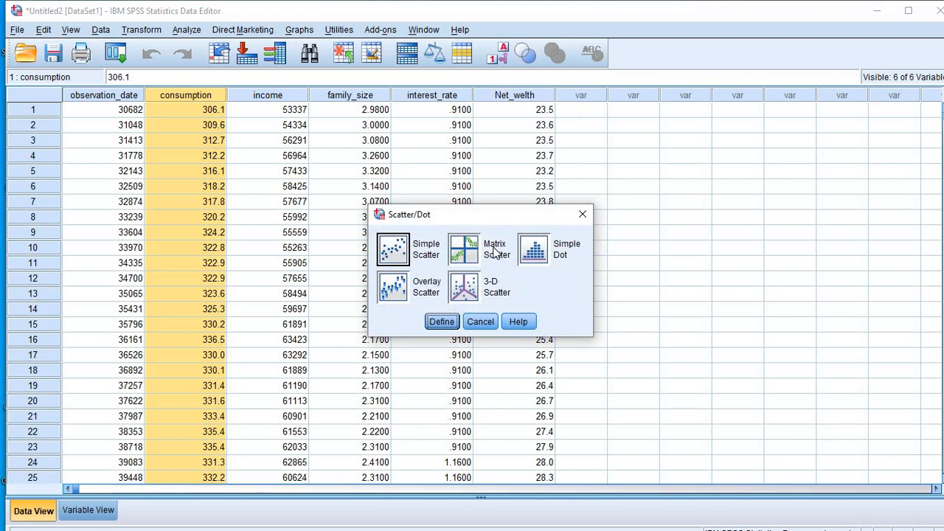
{"action": "left_click", "coordinate": [398, 254]}
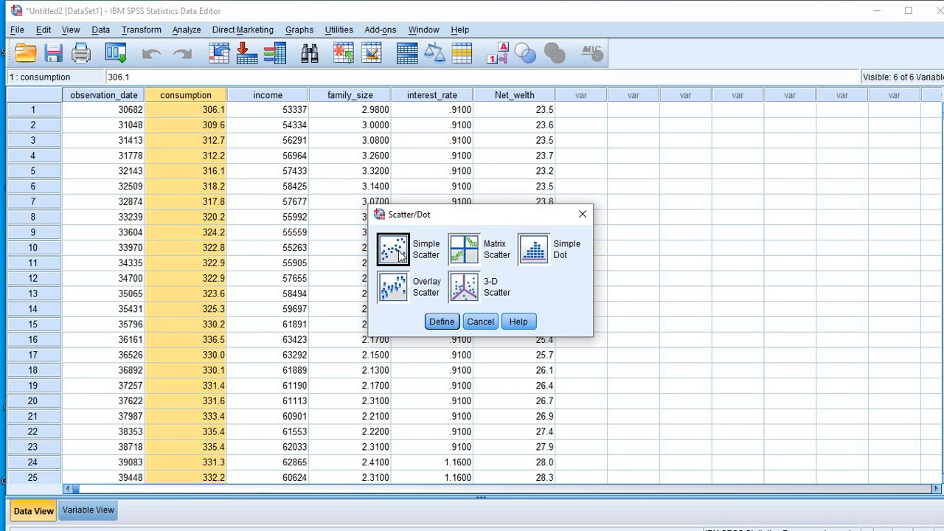
{"action": "left_click", "coordinate": [440, 322]}
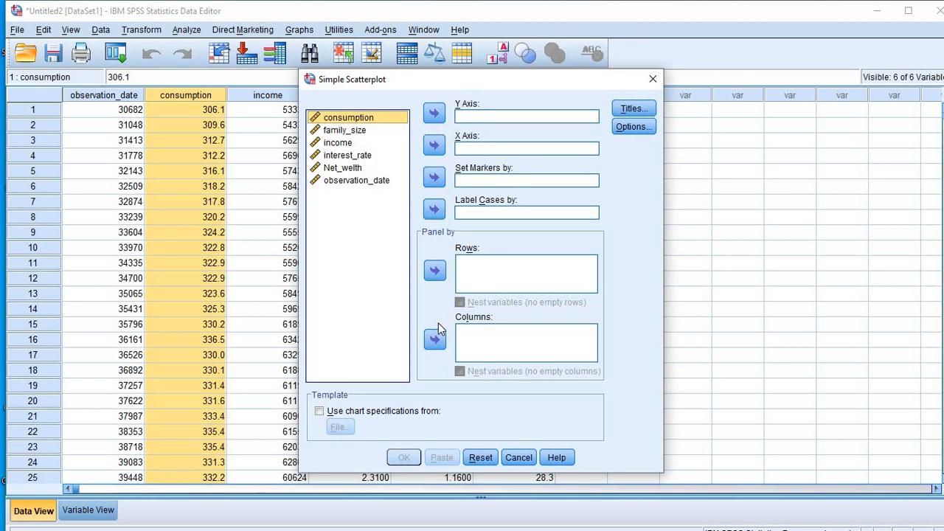
{"action": "left_click", "coordinate": [434, 115]}
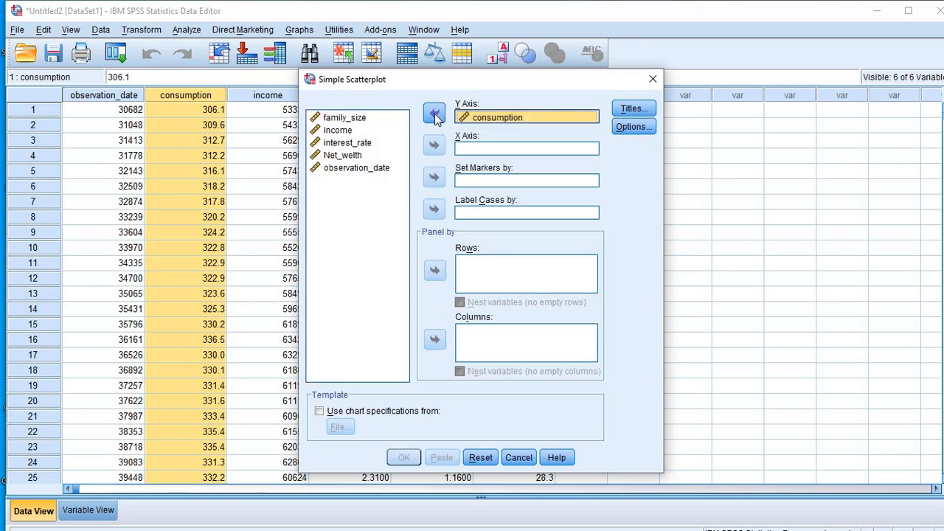
{"action": "left_click", "coordinate": [347, 131]}
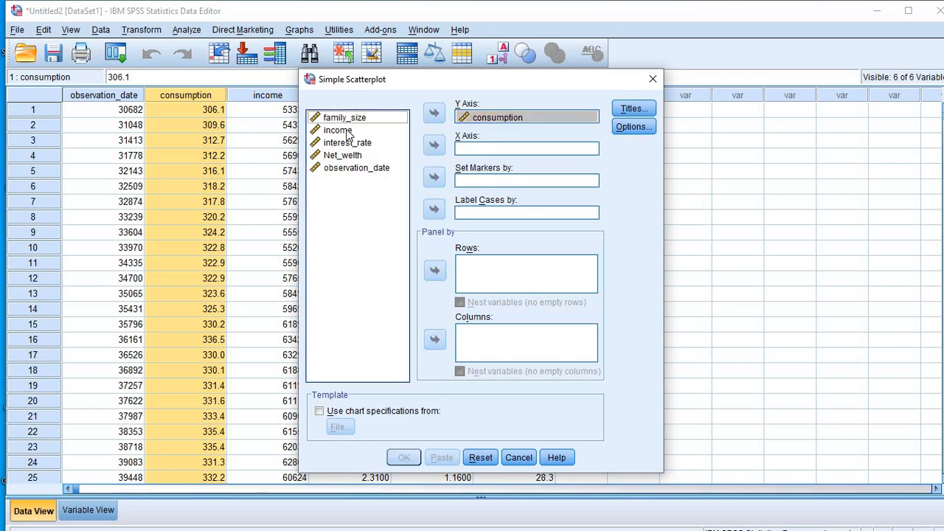
{"action": "left_click", "coordinate": [434, 147]}
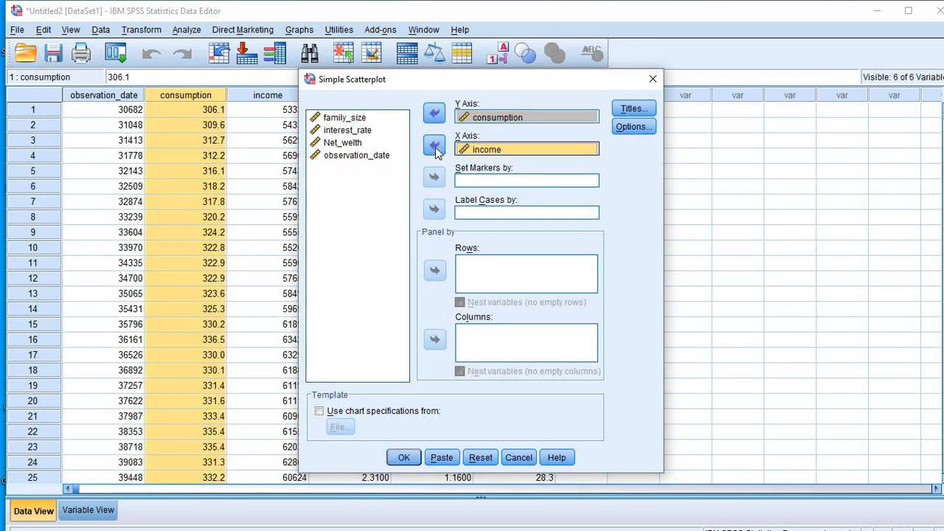
- Title the scatterplot "Scatter for consumption and income" and generate it
{"action": "left_click", "coordinate": [628, 109]}
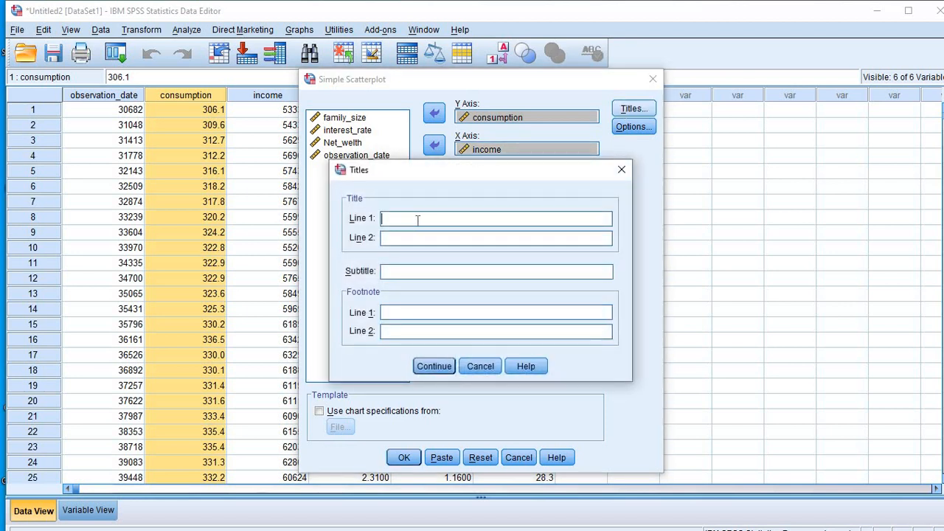
{"action": "type", "text": "sCATTER"}
{"action": "key", "text": "BackSpace"}
{"action": "key", "text": "BackSpace"}
{"action": "key", "text": "BackSpace"}
{"action": "key", "text": "BackSpace"}
{"action": "key", "text": "BackSpace"}
{"action": "key", "text": "BackSpace"}
{"action": "key", "text": "BackSpace"}
{"action": "type", "text": "S"}
{"action": "type", "text": "cat"}
{"action": "type", "text": "ter"}
{"action": "type", "text": " for"}
{"action": "type", "text": " cons"}
{"action": "type", "text": "umpt"}
{"action": "type", "text": "y"}
{"action": "key", "text": "BackSpace"}
{"action": "type", "text": "ion"}
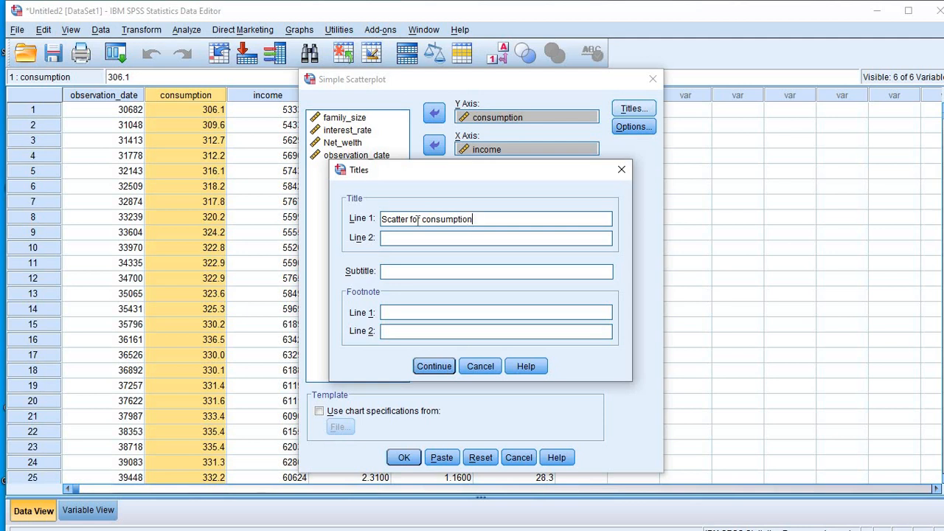
{"action": "type", "text": " and income"}
{"action": "key", "text": "Return"}
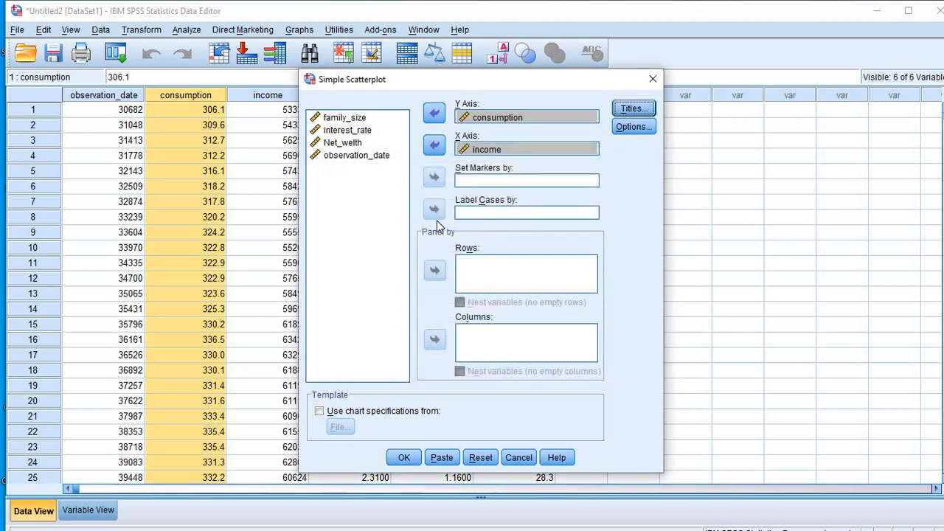
{"action": "left_click", "coordinate": [401, 454]}
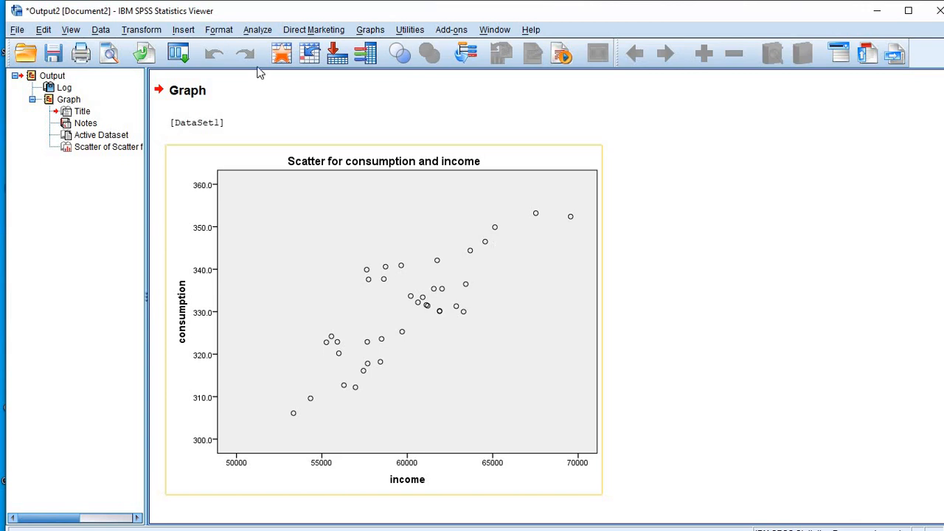
- Set up a bivariate correlation between the consumption and income variables
{"action": "left_click", "coordinate": [254, 31]}
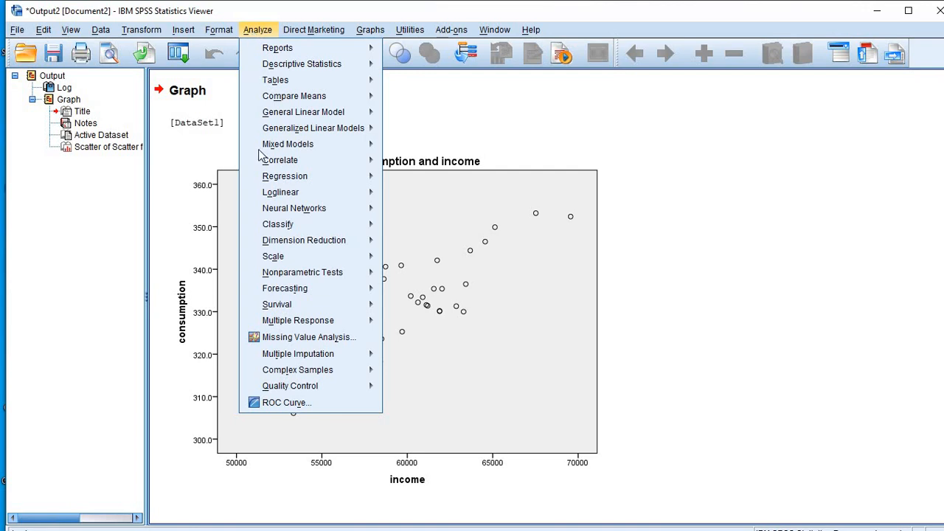
{"action": "mouse_move", "coordinate": [282, 165]}
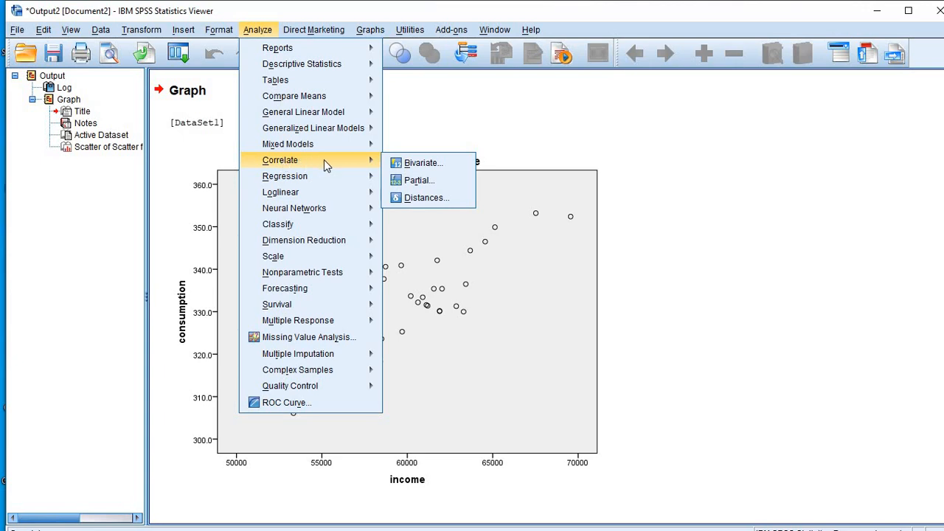
{"action": "left_click", "coordinate": [396, 163]}
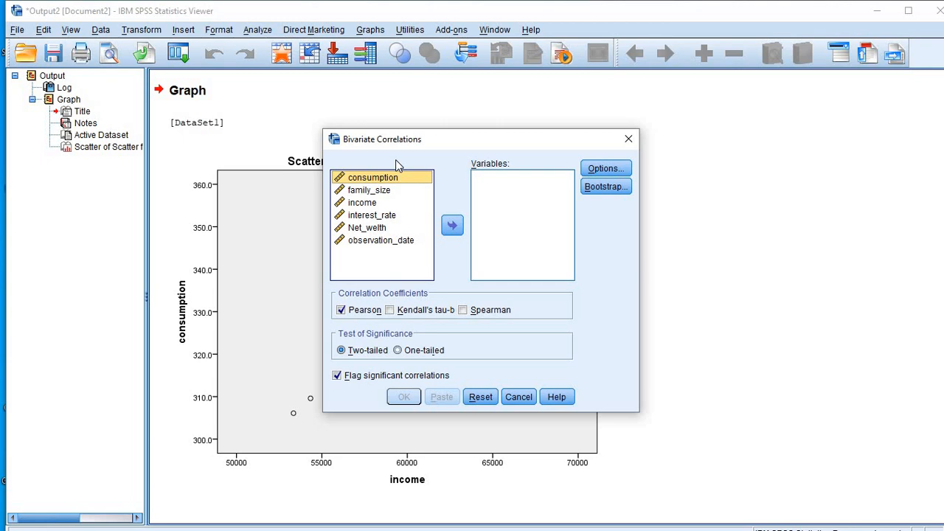
{"action": "left_click", "coordinate": [453, 228]}
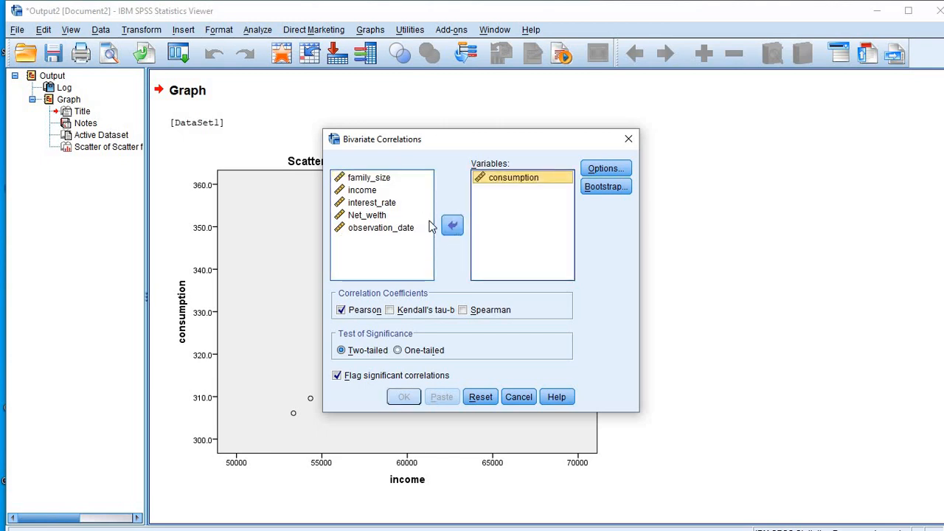
{"action": "left_click", "coordinate": [371, 191]}
{"action": "left_click", "coordinate": [455, 230]}
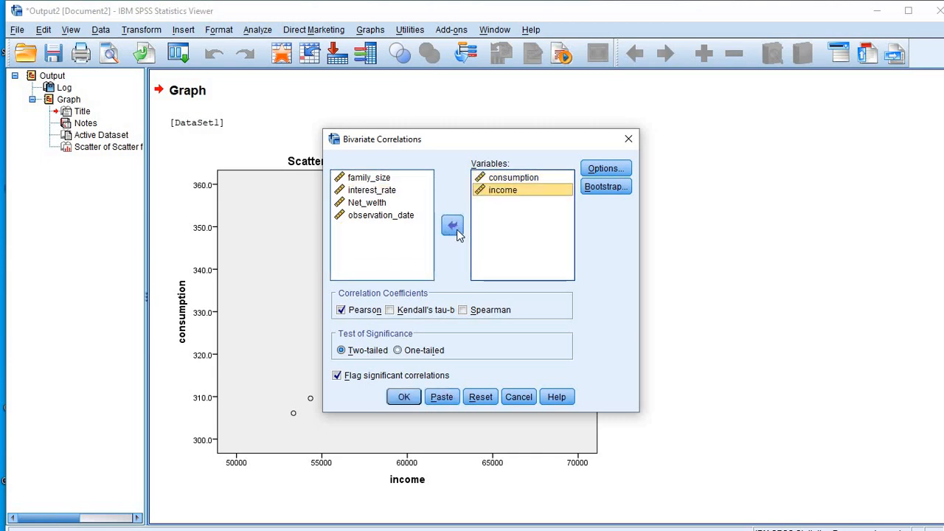
- Check the statistics and missing-value options, and run the two-tailed Pearson correlation with significant correlations flagged
{"action": "left_click", "coordinate": [603, 170]}
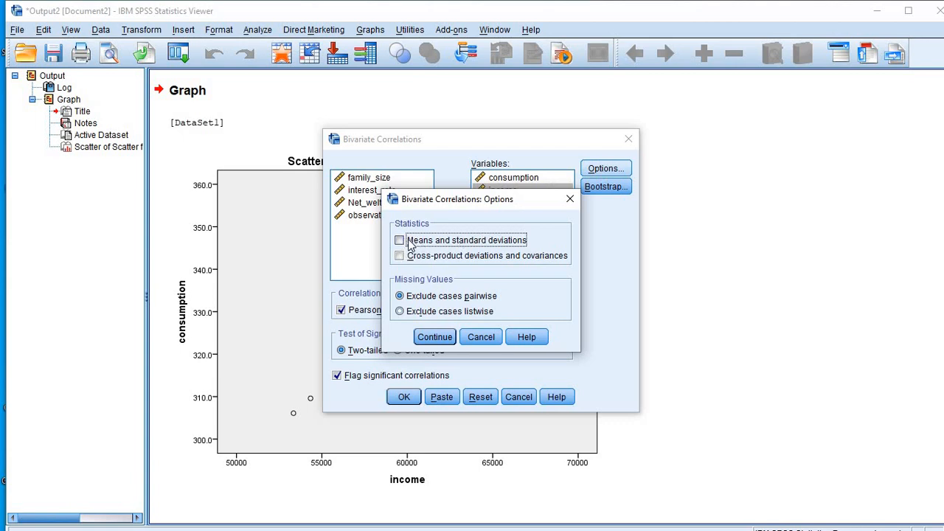
{"action": "left_click", "coordinate": [570, 199]}
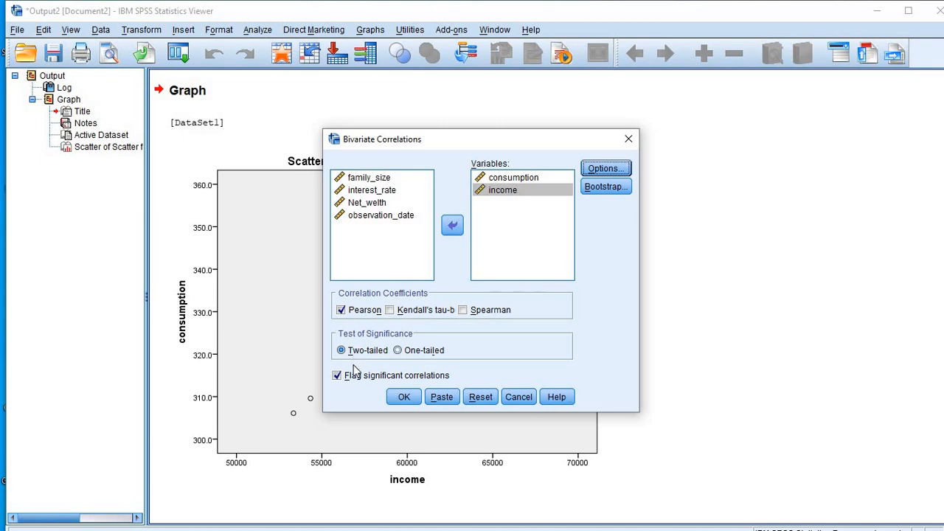
{"action": "left_click", "coordinate": [342, 380]}
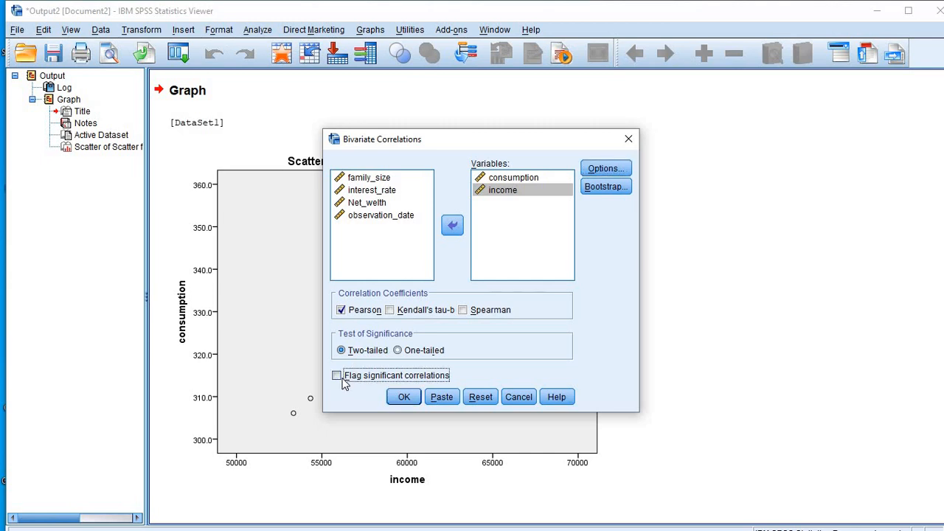
{"action": "left_click", "coordinate": [339, 380]}
{"action": "left_click", "coordinate": [404, 398]}
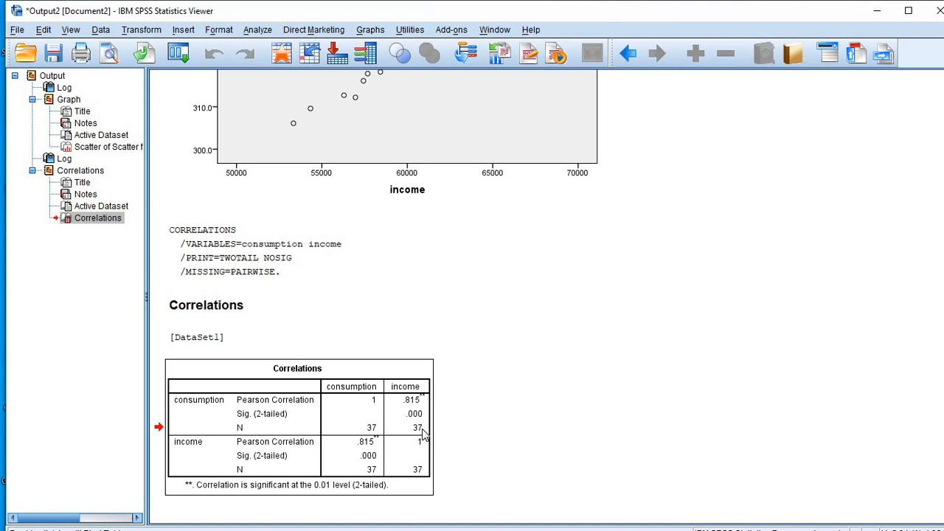
- Examine the Pearson coefficient between consumption and income in the Correlations table, and inspect its Sig. (2-tailed) cell at full precision
{"action": "left_click", "coordinate": [390, 421]}
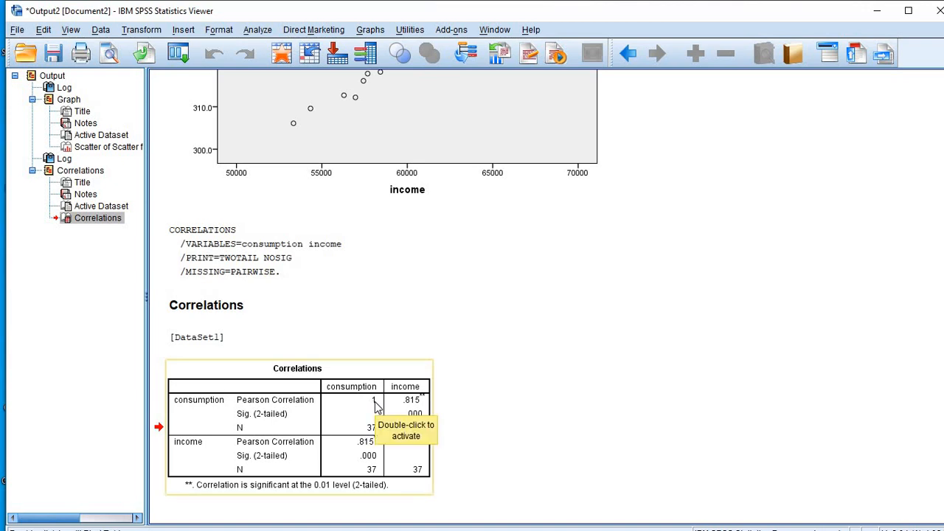
{"action": "left_click", "coordinate": [412, 404]}
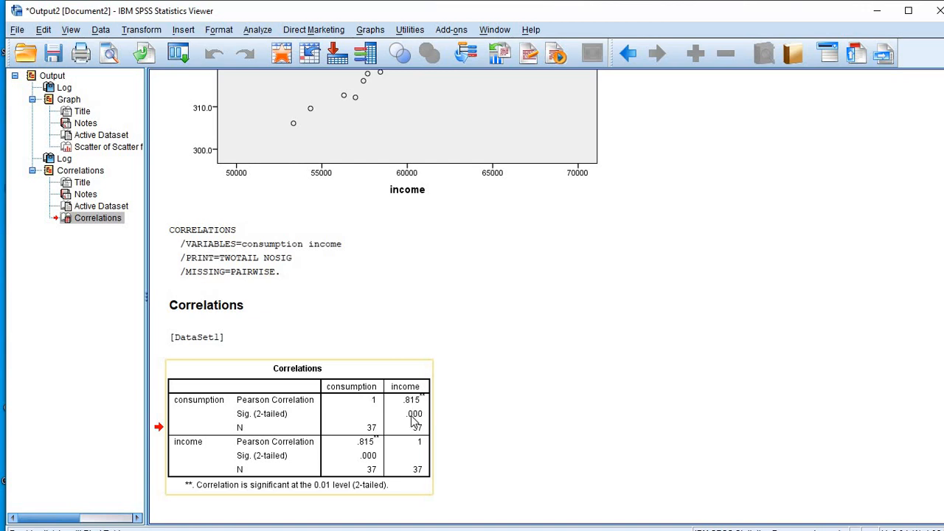
{"action": "double_click", "coordinate": [412, 419]}
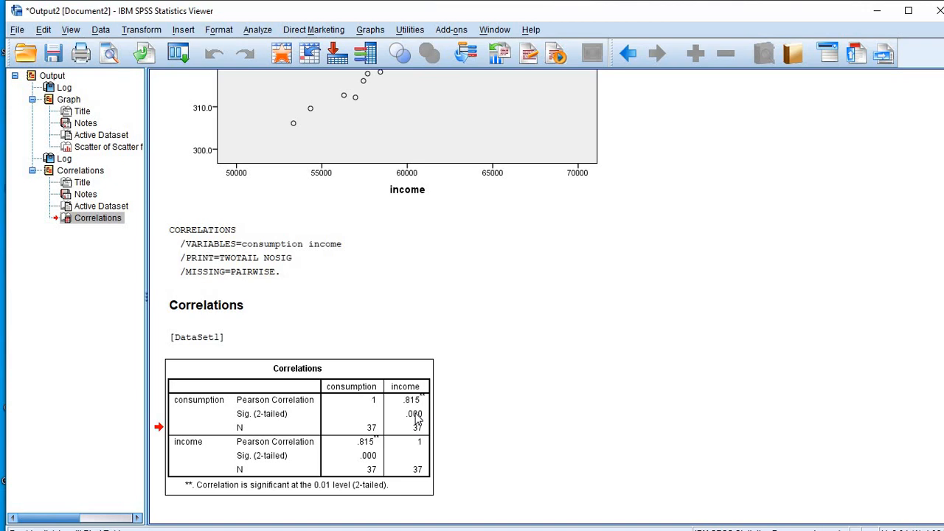
{"action": "left_click", "coordinate": [415, 417]}
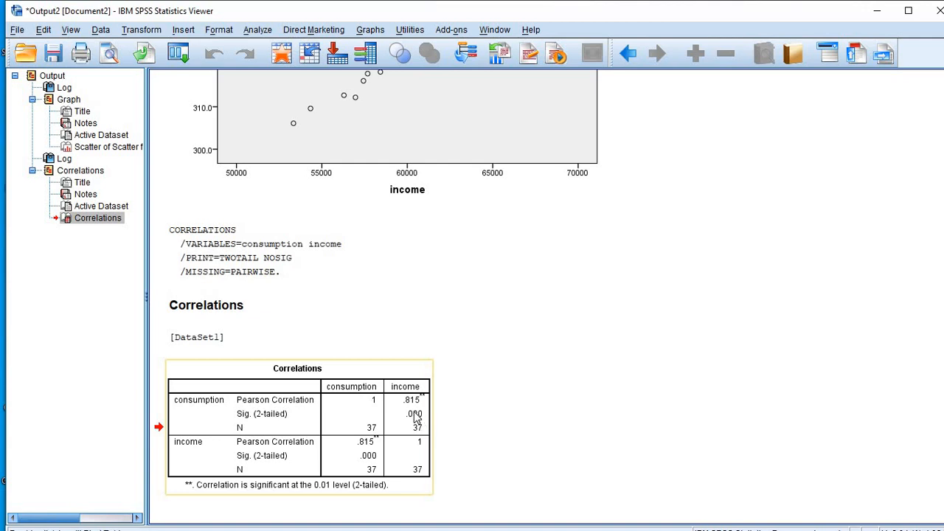
{"action": "double_click", "coordinate": [414, 416]}
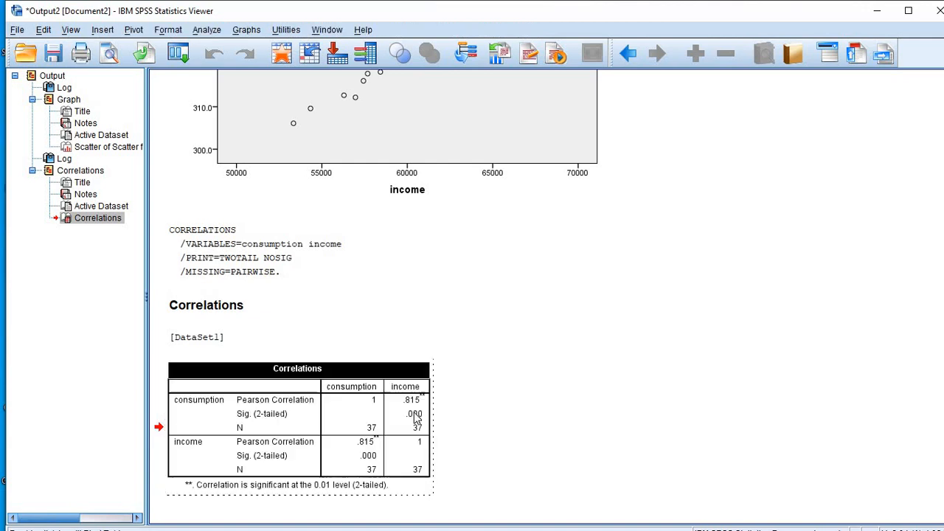
{"action": "double_click", "coordinate": [414, 414]}
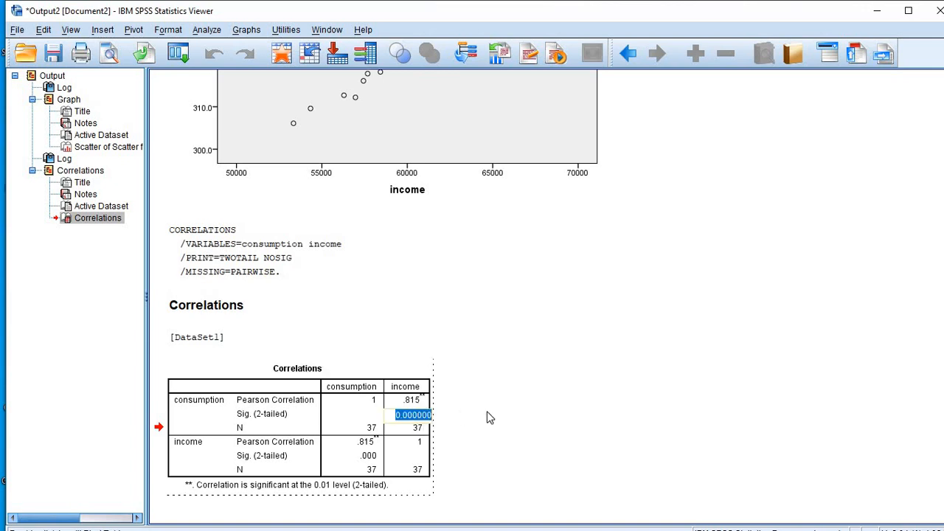
{"action": "left_click", "coordinate": [462, 417]}
{"action": "left_click", "coordinate": [412, 418]}
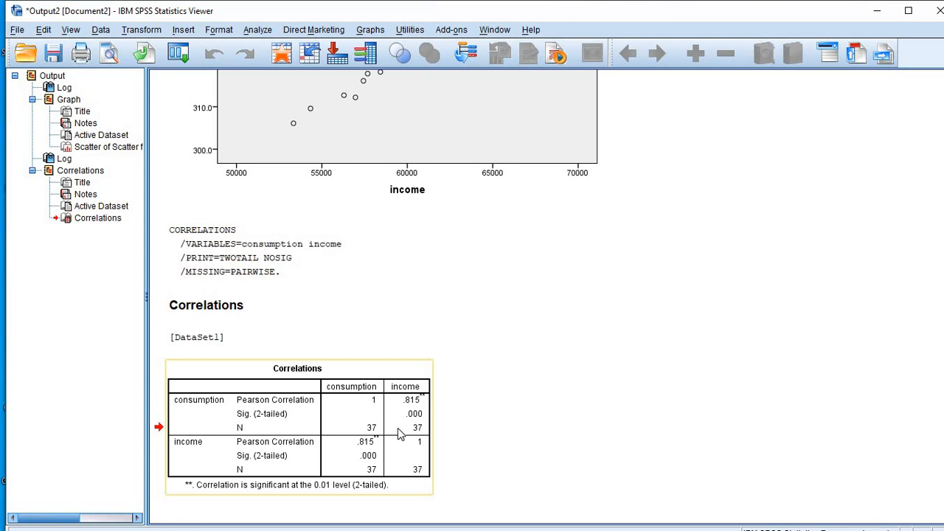
{"action": "left_click", "coordinate": [659, 369]}
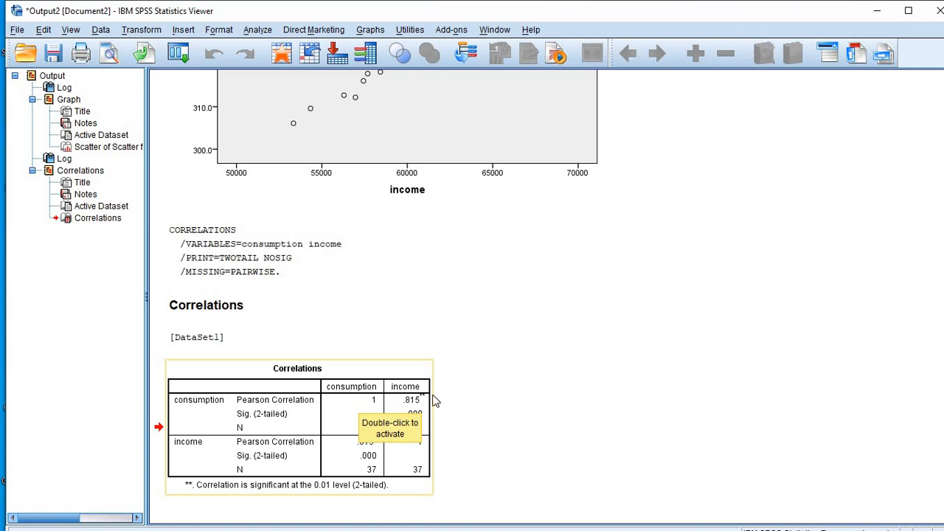
{"action": "left_click", "coordinate": [420, 417]}
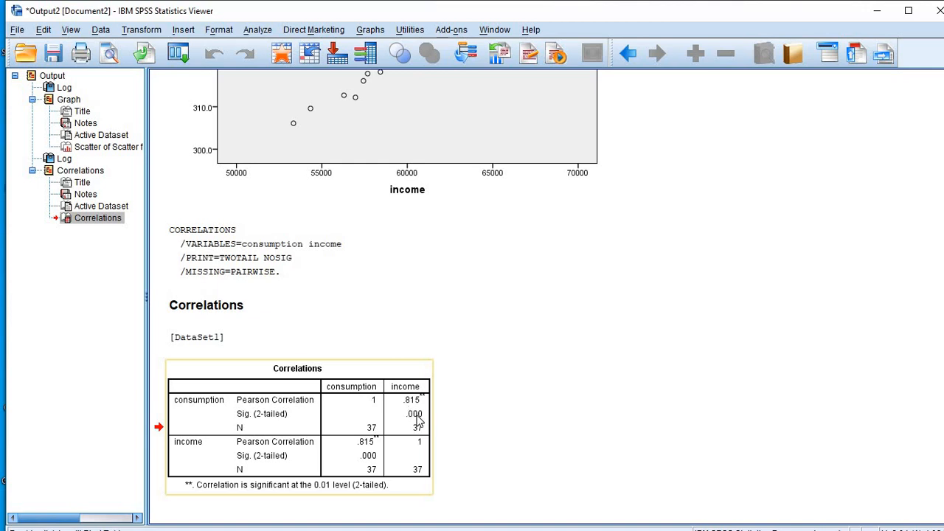
{"action": "left_click", "coordinate": [417, 421]}
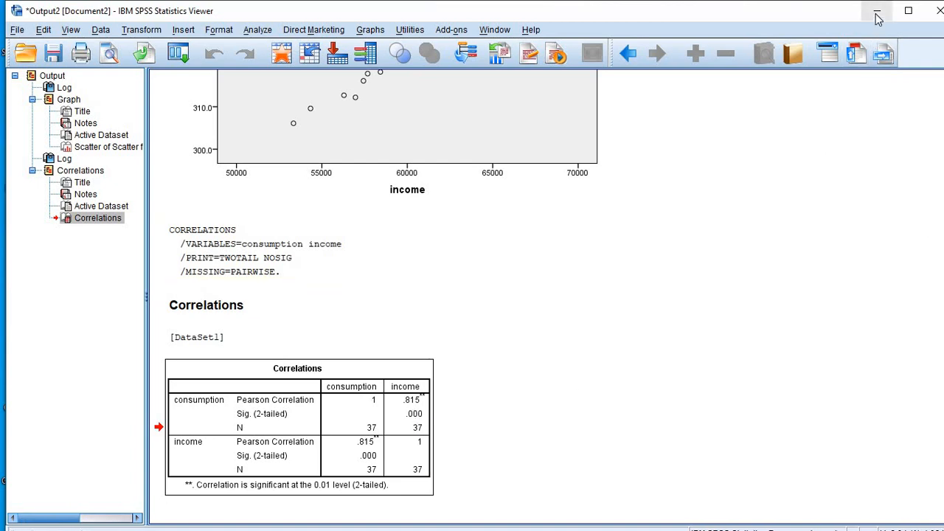
- Return to the data sheet and compare the family_size column with the consumption column
{"action": "left_click", "coordinate": [881, 52]}
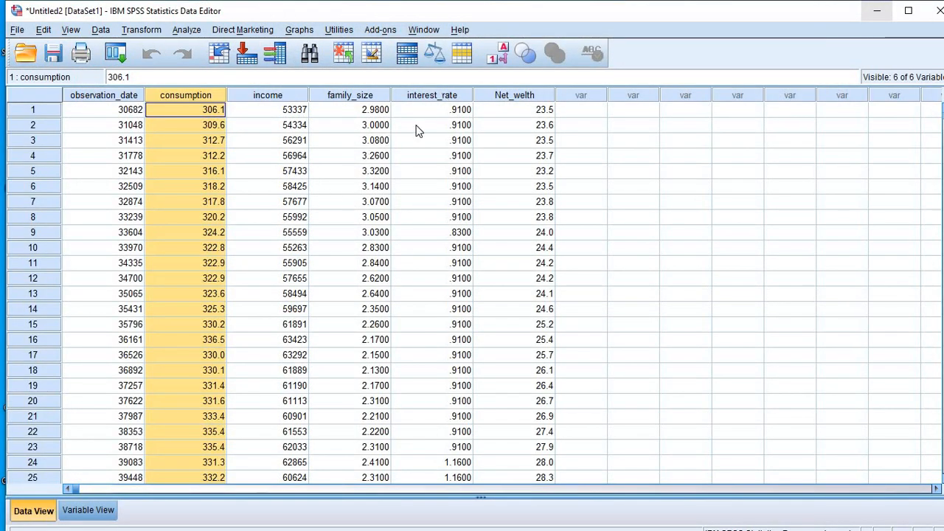
{"action": "left_click", "coordinate": [369, 99]}
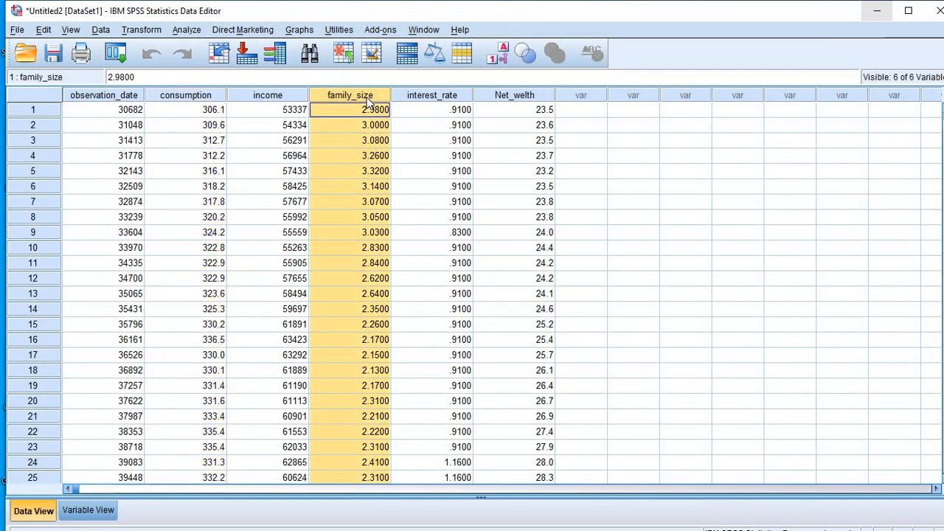
{"action": "left_click", "coordinate": [207, 102]}
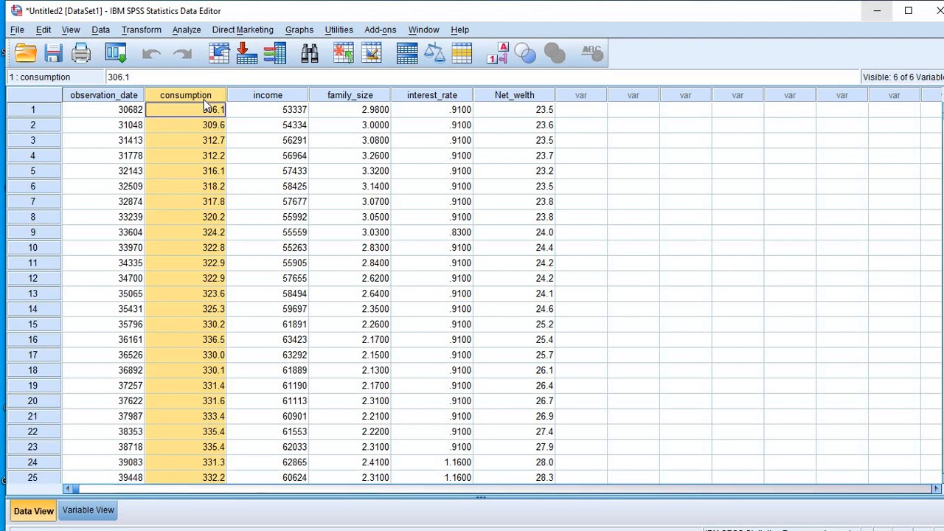
{"action": "left_click", "coordinate": [349, 97]}
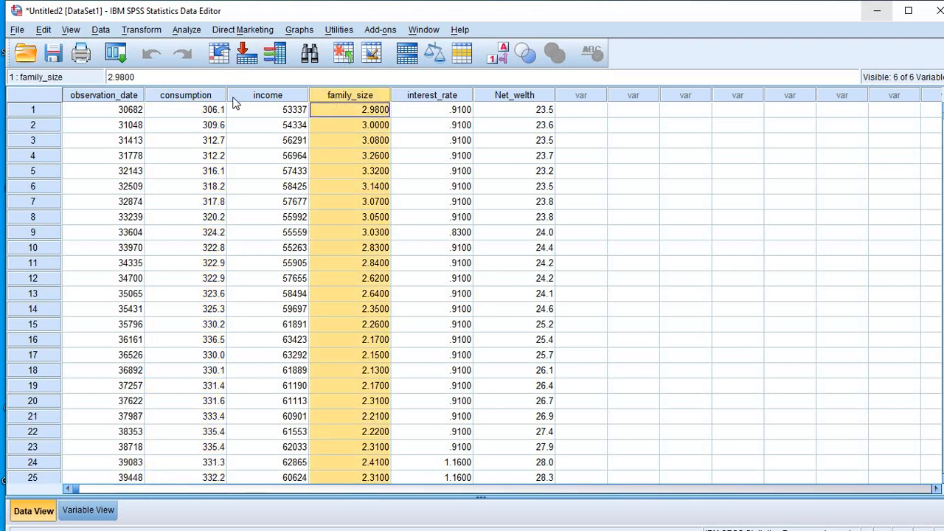
- Create a simple scatterplot with consumption on the Y axis and family_size replacing income on the X axis
{"action": "left_click", "coordinate": [211, 99]}
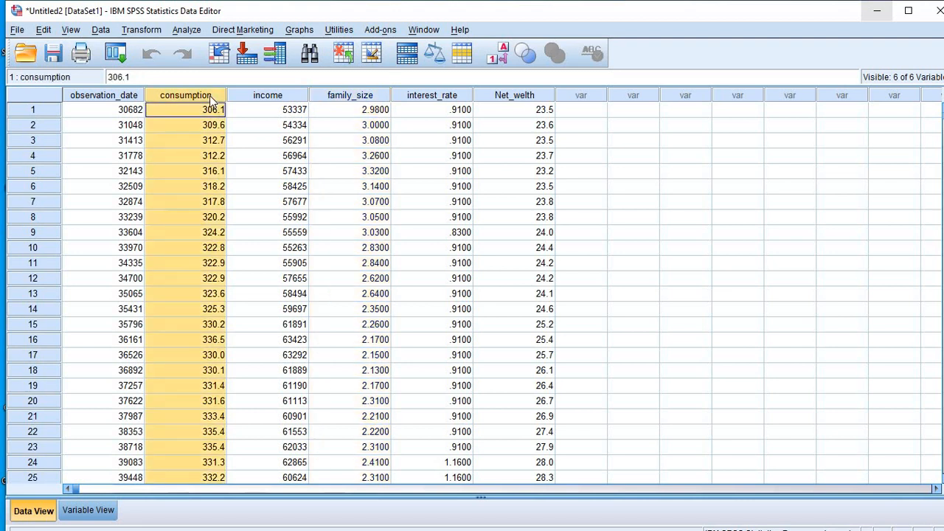
{"action": "left_click", "coordinate": [363, 99]}
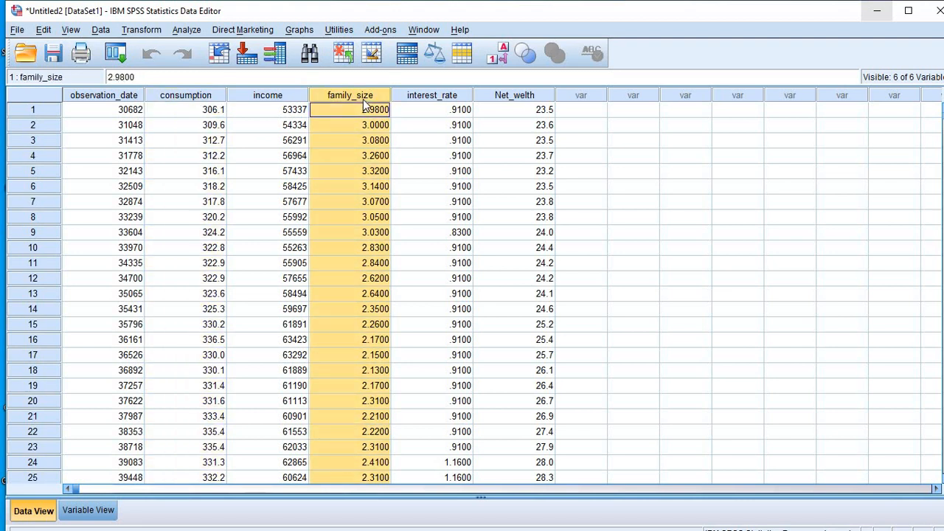
{"action": "left_click", "coordinate": [299, 30]}
{"action": "mouse_move", "coordinate": [354, 87]}
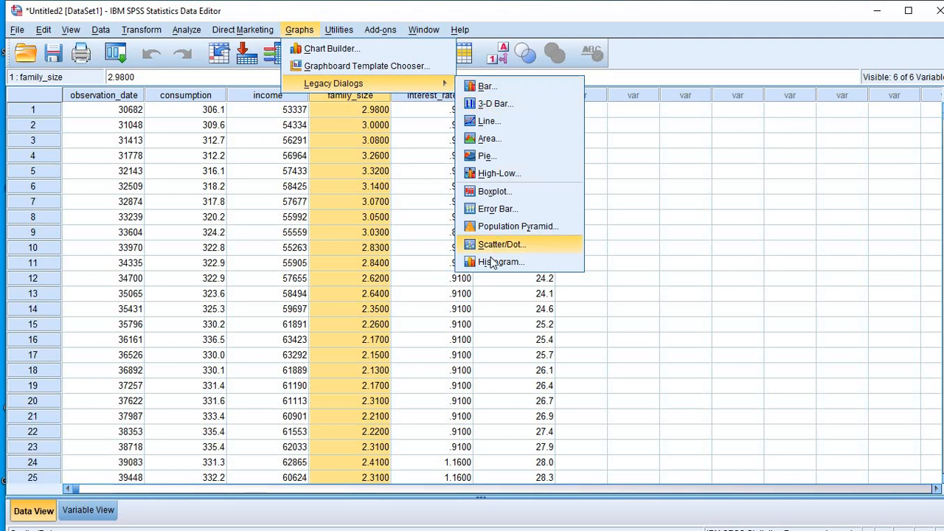
{"action": "left_click", "coordinate": [490, 246]}
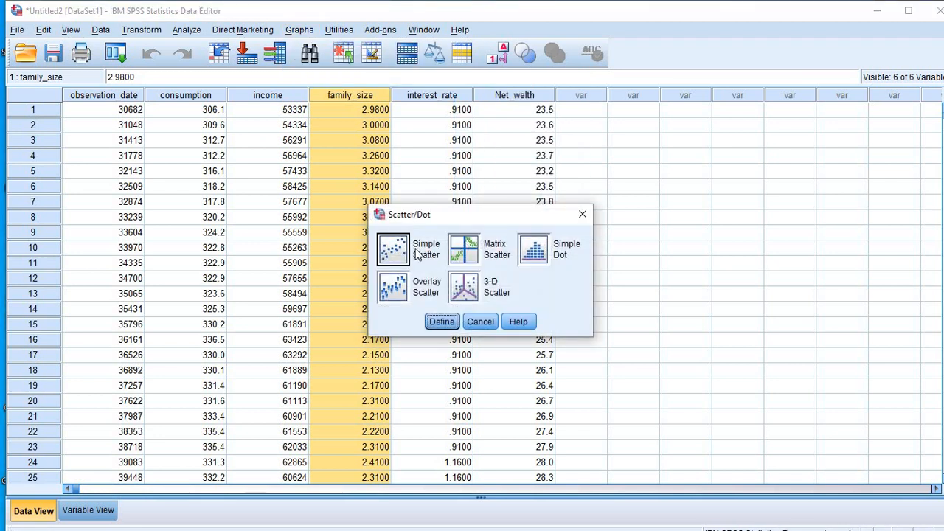
{"action": "left_click", "coordinate": [443, 321]}
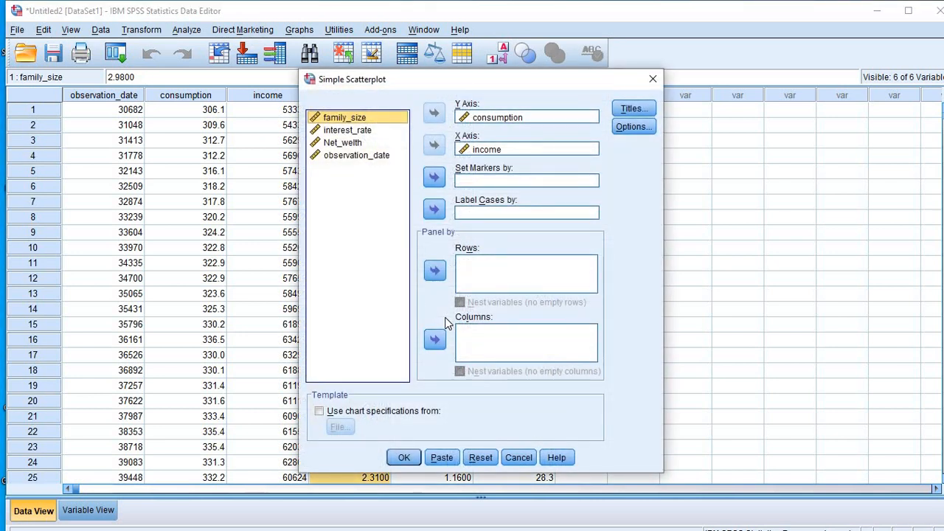
{"action": "left_click", "coordinate": [486, 151]}
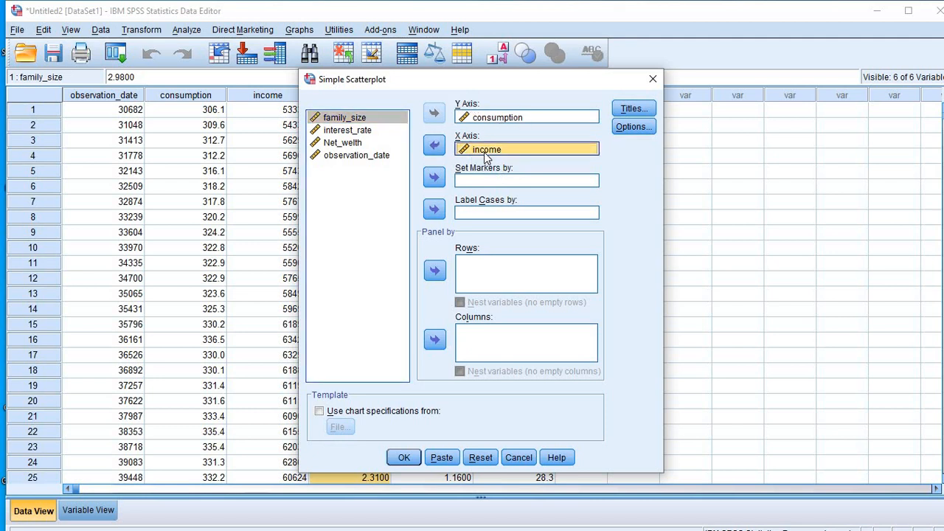
{"action": "left_click", "coordinate": [435, 146]}
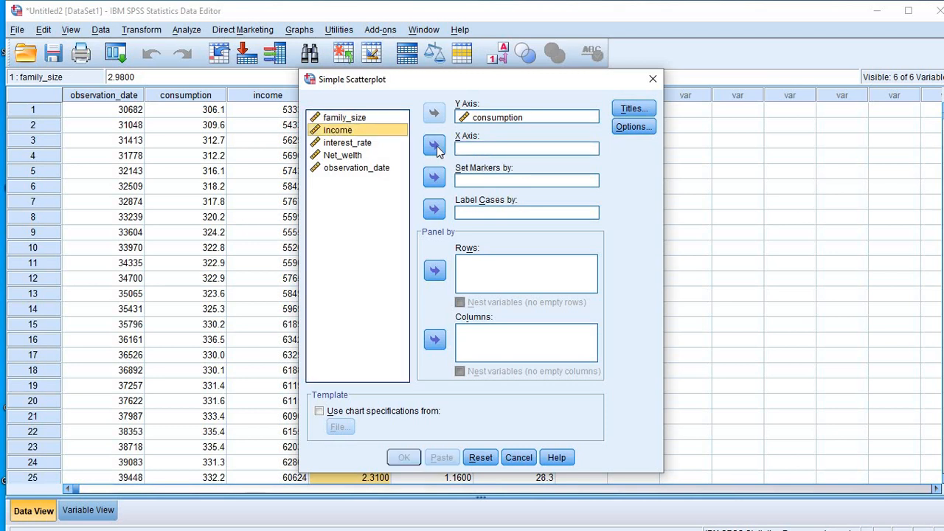
{"action": "left_click", "coordinate": [364, 120]}
{"action": "left_click", "coordinate": [434, 146]}
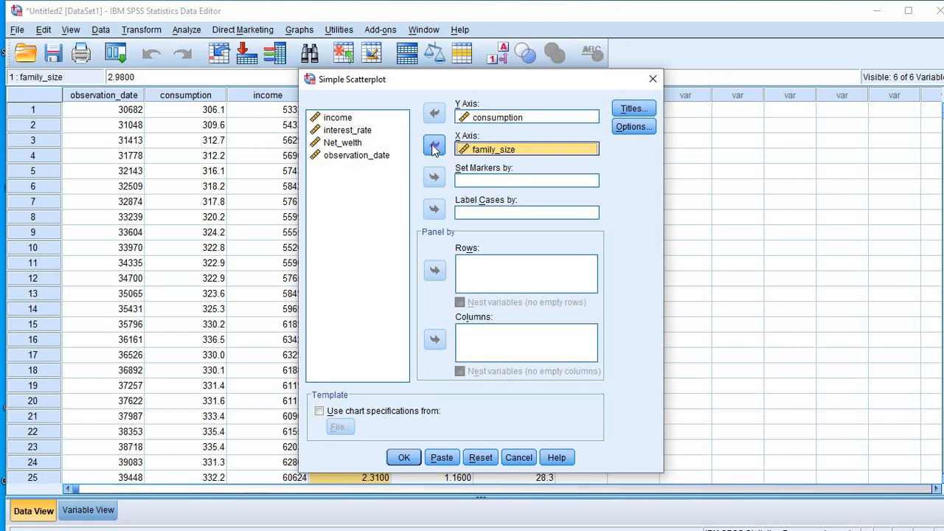
{"action": "left_click", "coordinate": [404, 458]}
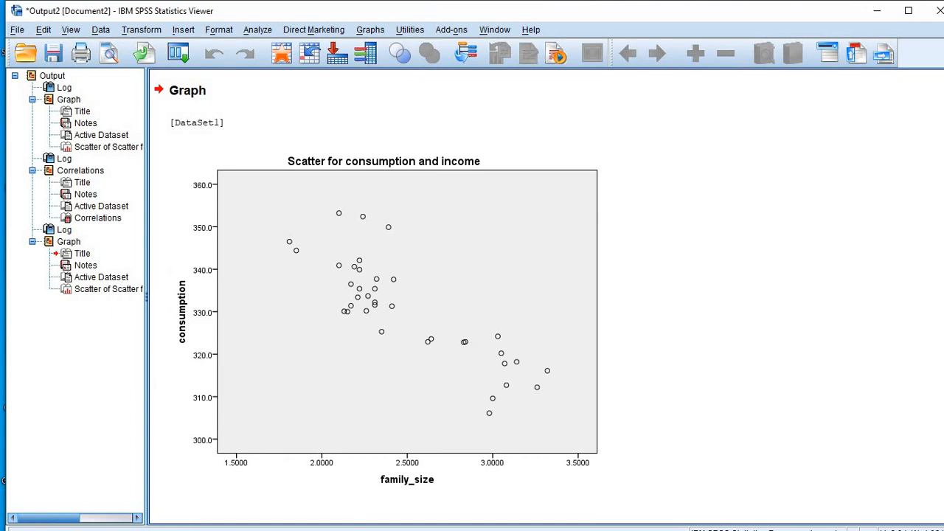
- Compare the family_size scatterplot with the earlier income scatterplot and examine the direction of its point pattern
{"action": "scroll", "coordinate": [938, 260], "scroll_direction": "up", "scroll_amount": 15}
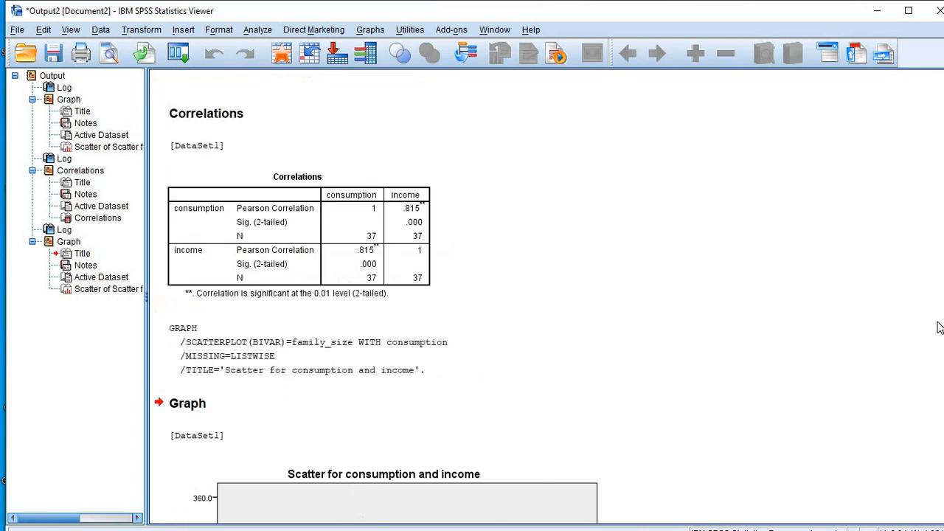
{"action": "scroll", "coordinate": [936, 222], "scroll_direction": "up", "scroll_amount": 2}
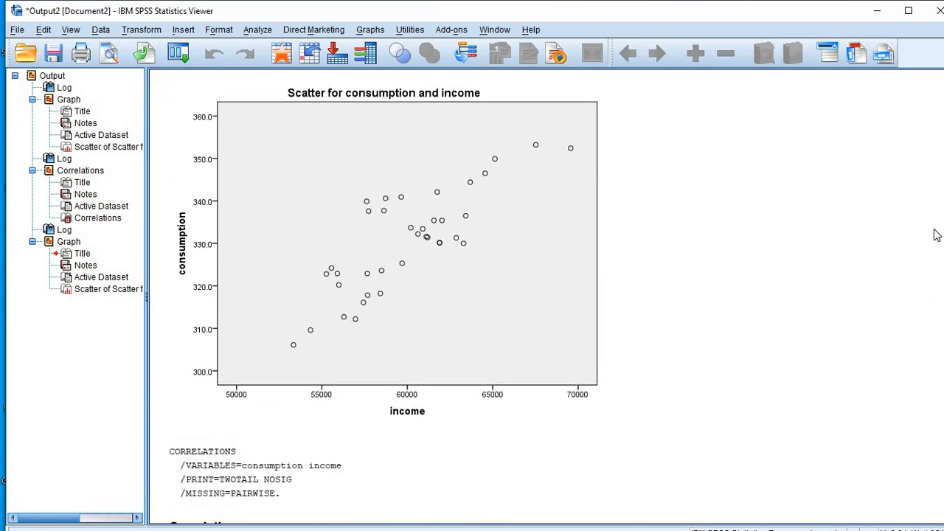
{"action": "scroll", "coordinate": [936, 295], "scroll_direction": "down", "scroll_amount": 10}
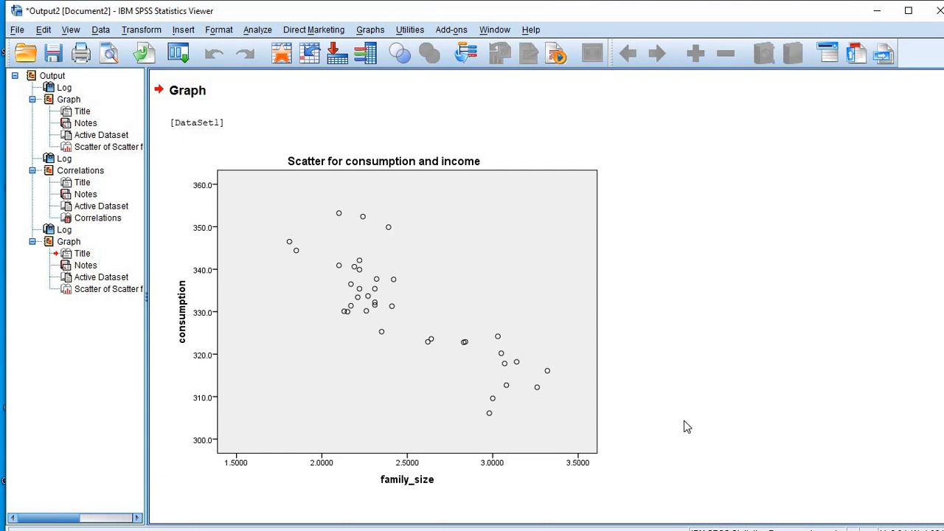
{"action": "left_click", "coordinate": [376, 300]}
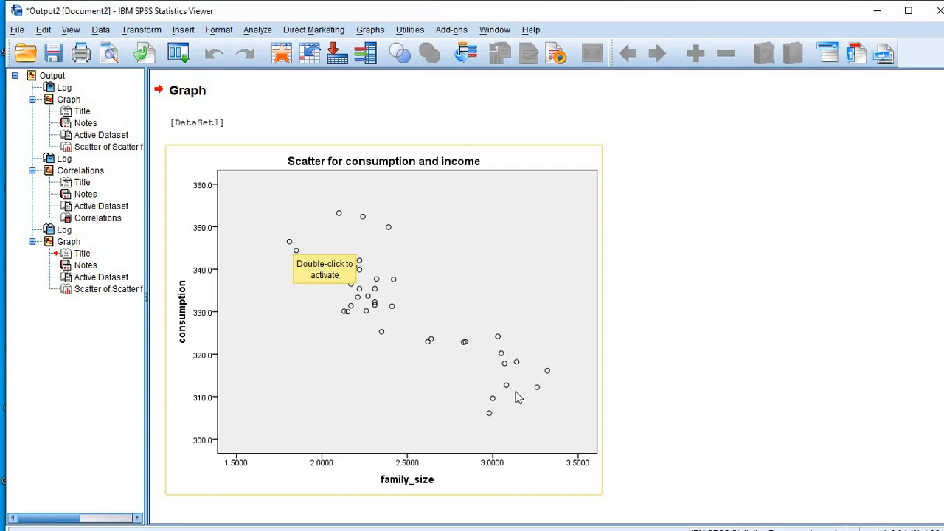
{"action": "left_click", "coordinate": [437, 327]}
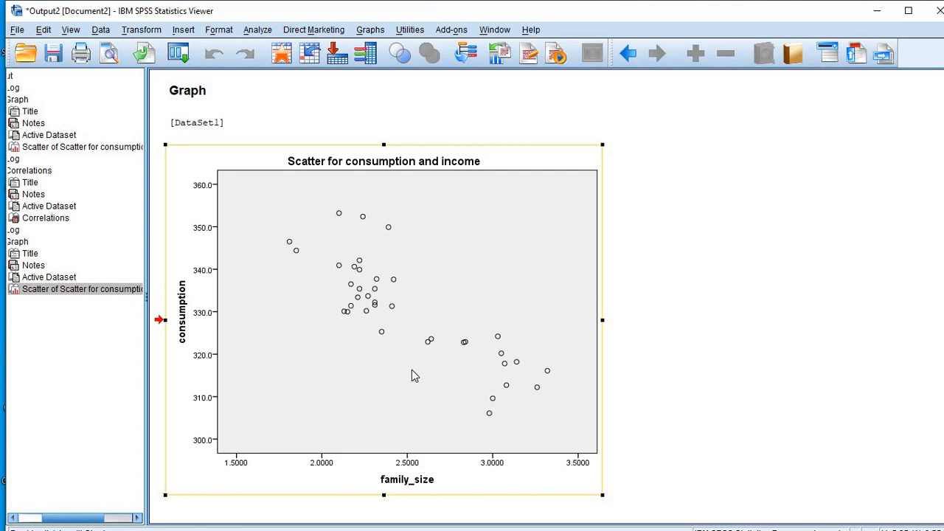
- Run a two-tailed bivariate Pearson correlation between consumption and family_size, with income removed from the variables
{"action": "left_click", "coordinate": [256, 32]}
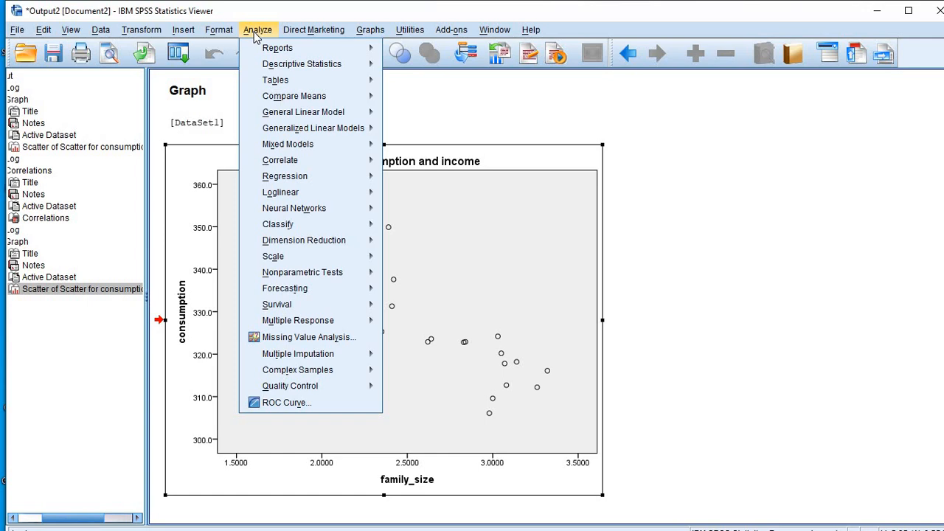
{"action": "mouse_move", "coordinate": [298, 165]}
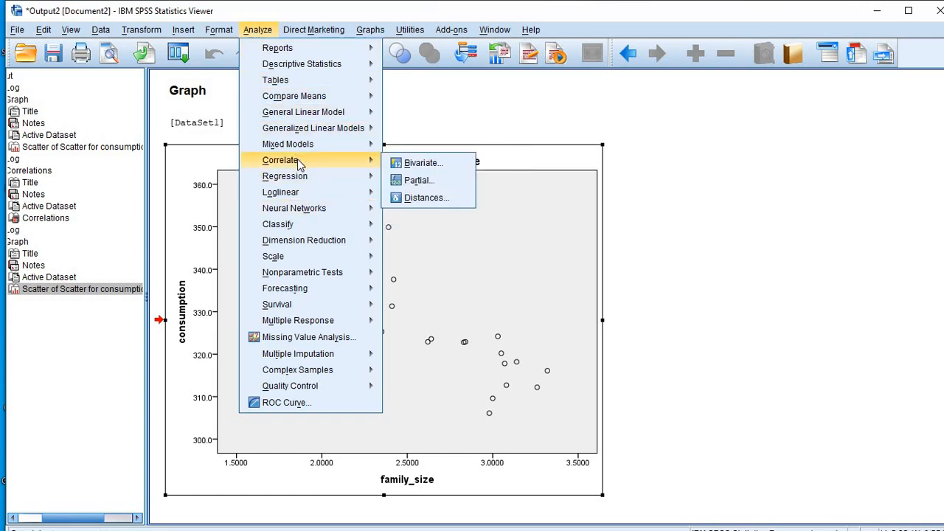
{"action": "left_click", "coordinate": [404, 164]}
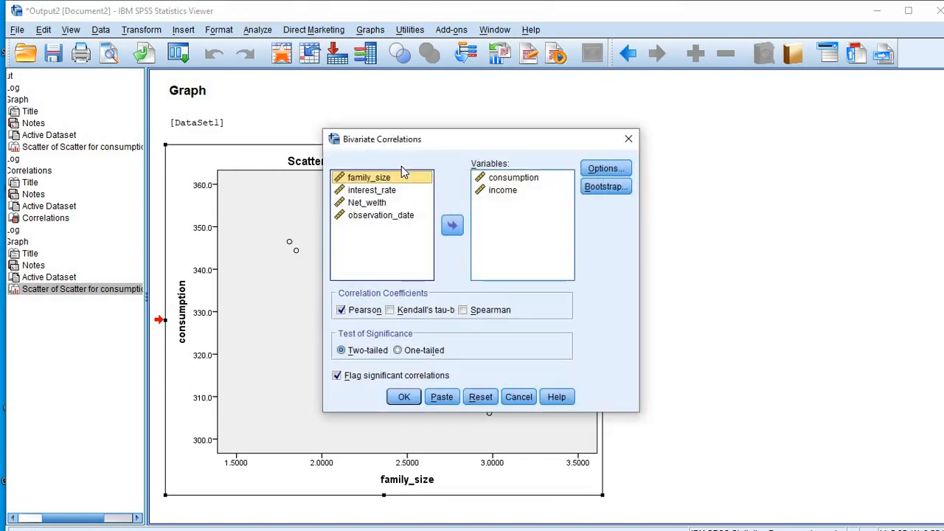
{"action": "left_click", "coordinate": [503, 191]}
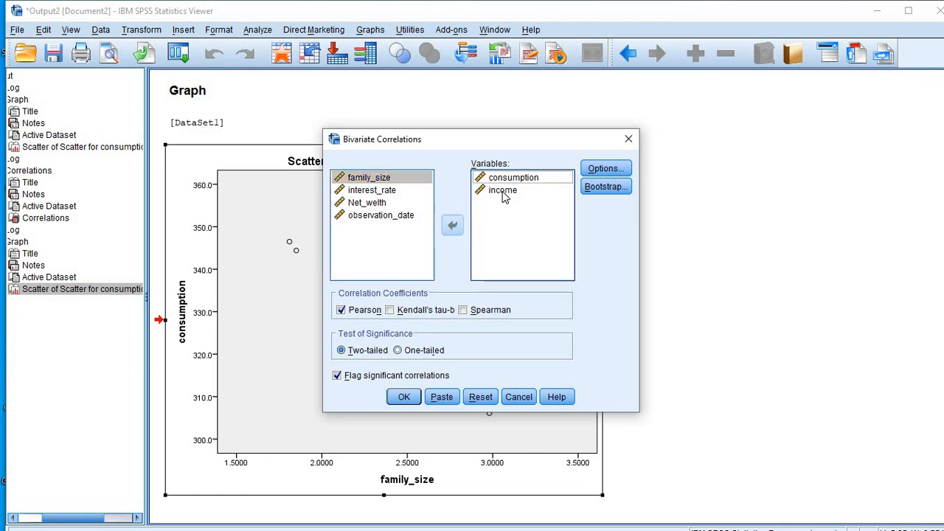
{"action": "left_click", "coordinate": [451, 226]}
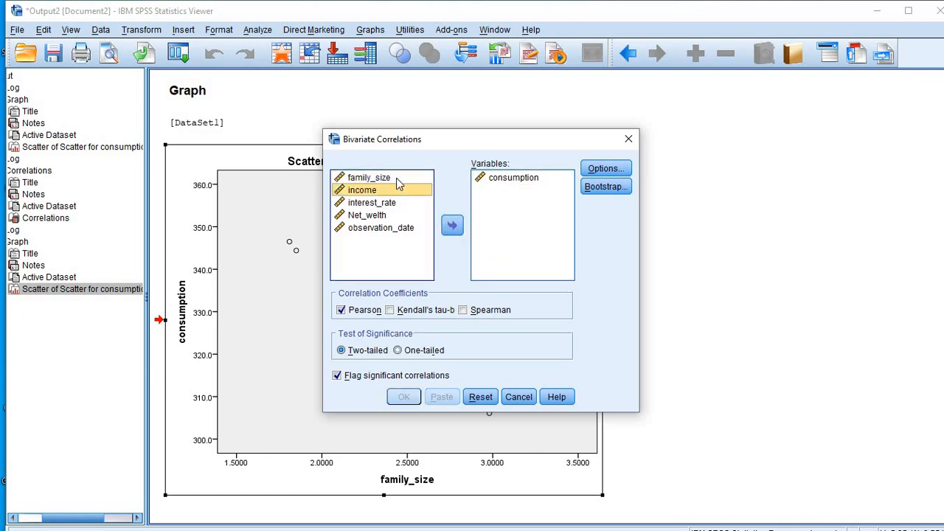
{"action": "left_click", "coordinate": [396, 177]}
{"action": "left_click", "coordinate": [452, 226]}
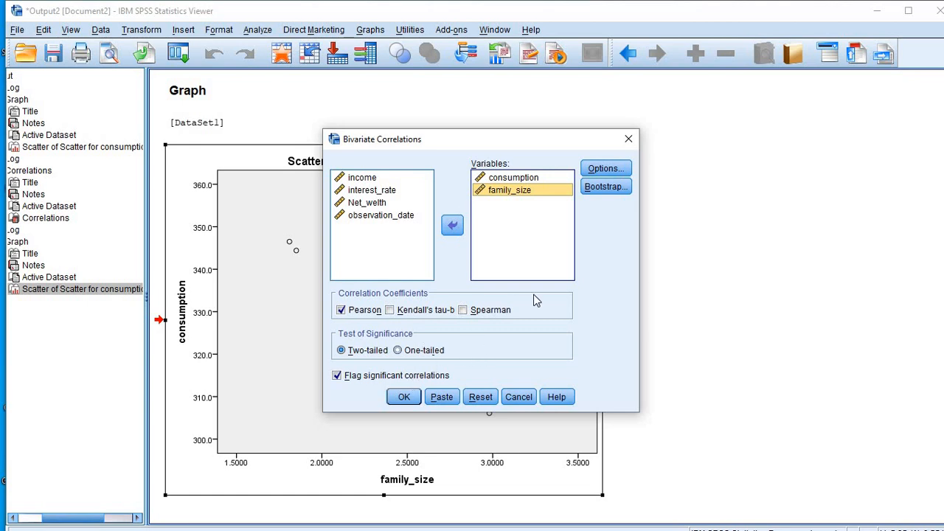
{"action": "left_click", "coordinate": [406, 398]}
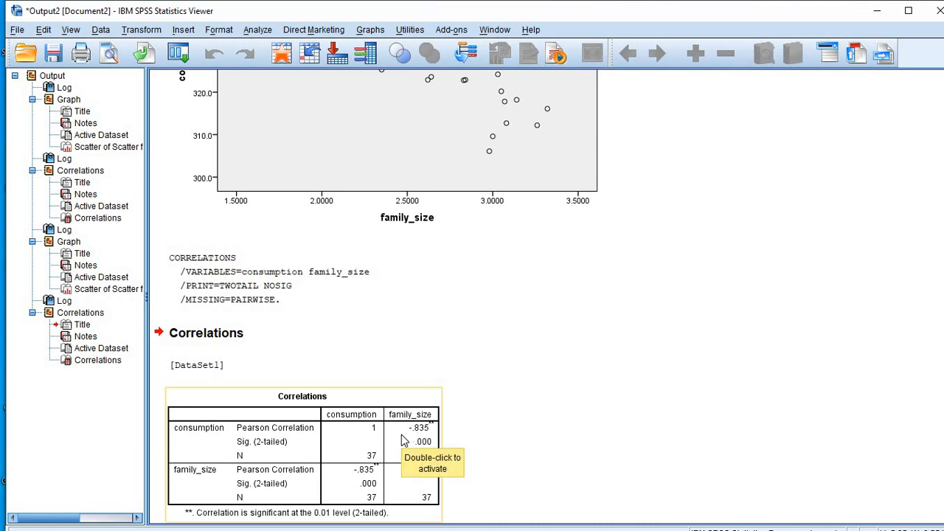
- Examine the Pearson coefficient and Sig. (2-tailed) value for consumption and family_size, and compare them with the family_size scatterplot
{"action": "left_click", "coordinate": [300, 407]}
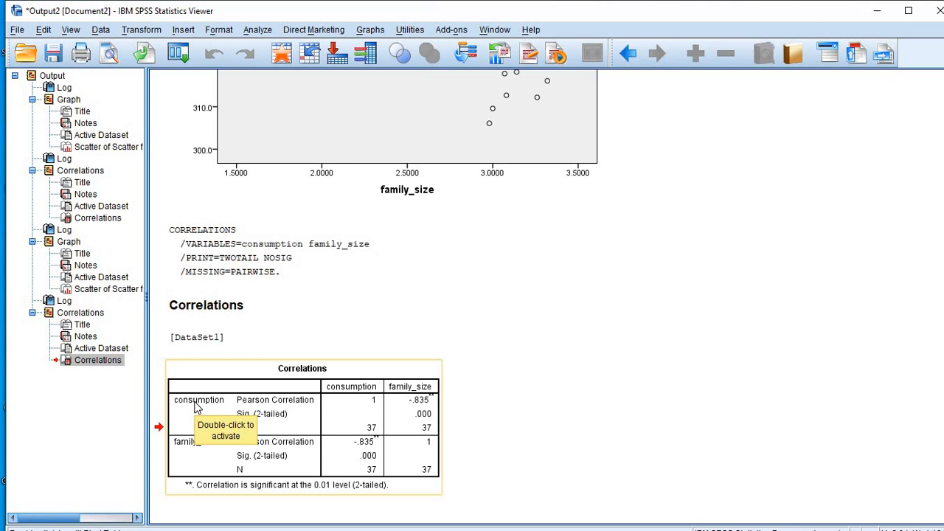
{"action": "double_click", "coordinate": [420, 418]}
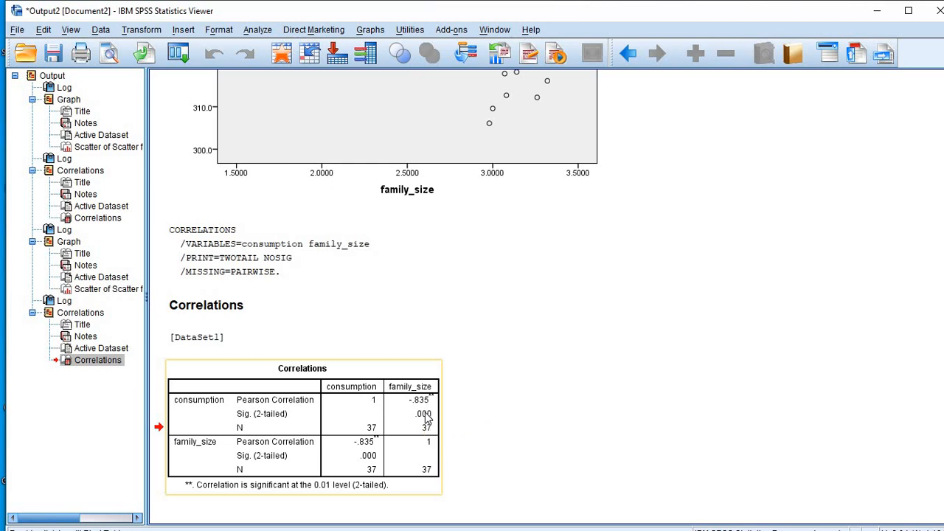
{"action": "left_click", "coordinate": [425, 414]}
{"action": "scroll", "coordinate": [425, 418], "scroll_direction": "up", "scroll_amount": 10}
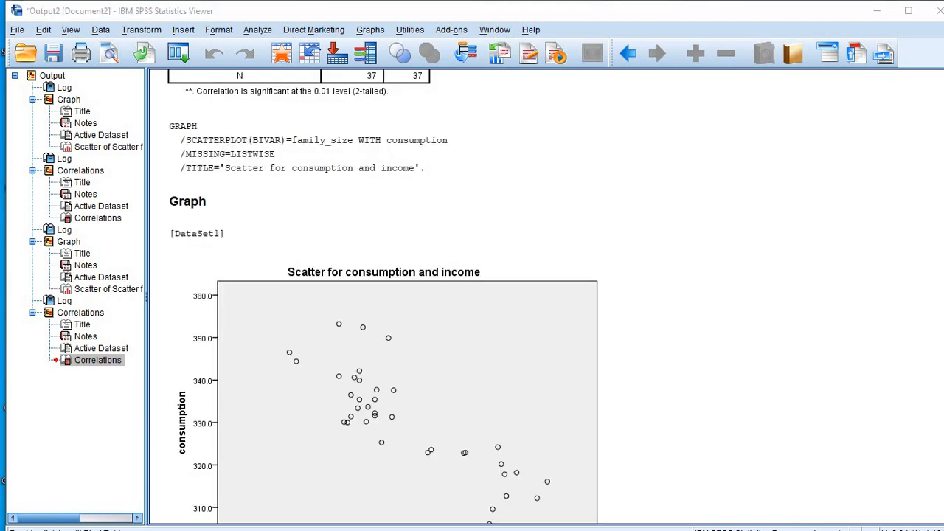
{"action": "scroll", "coordinate": [382, 295], "scroll_direction": "down", "scroll_amount": 8}
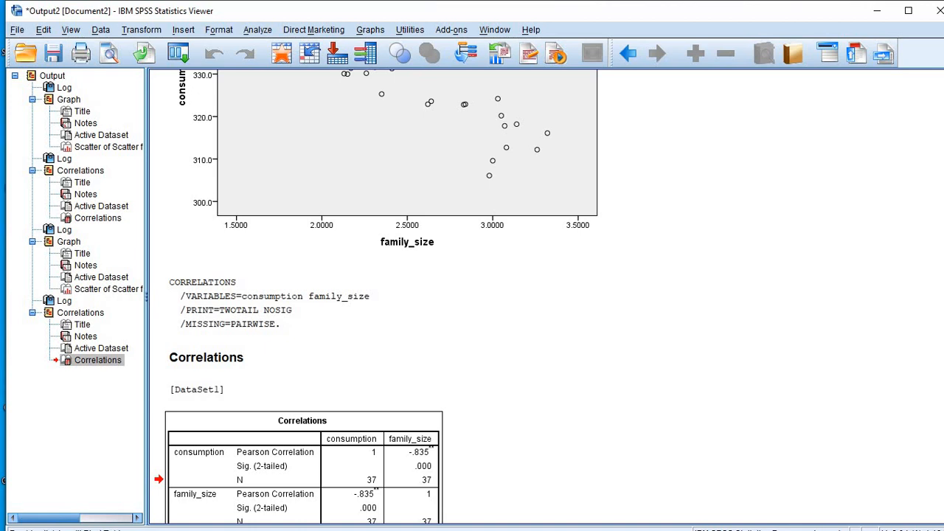
- Return to the data sheet and review the consumption column against the income and family_size columns
{"action": "left_click", "coordinate": [876, 11]}
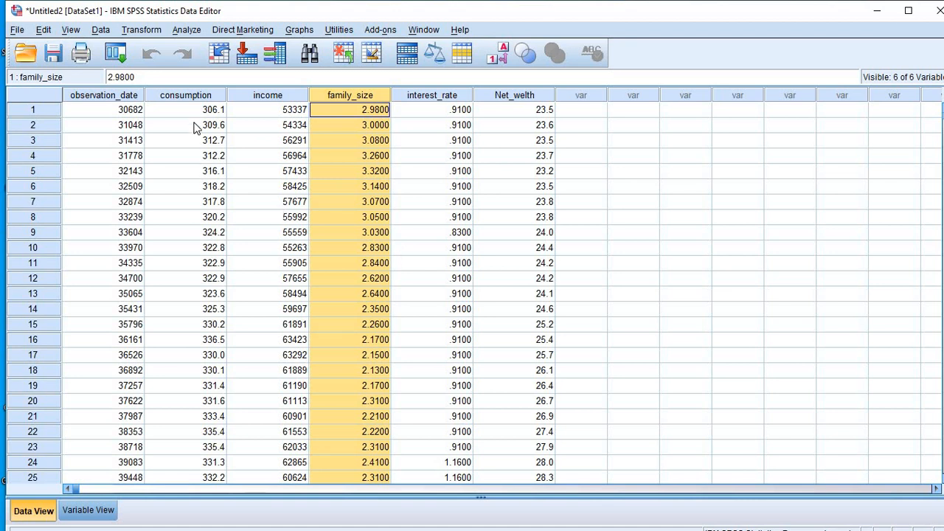
{"action": "left_click", "coordinate": [193, 99]}
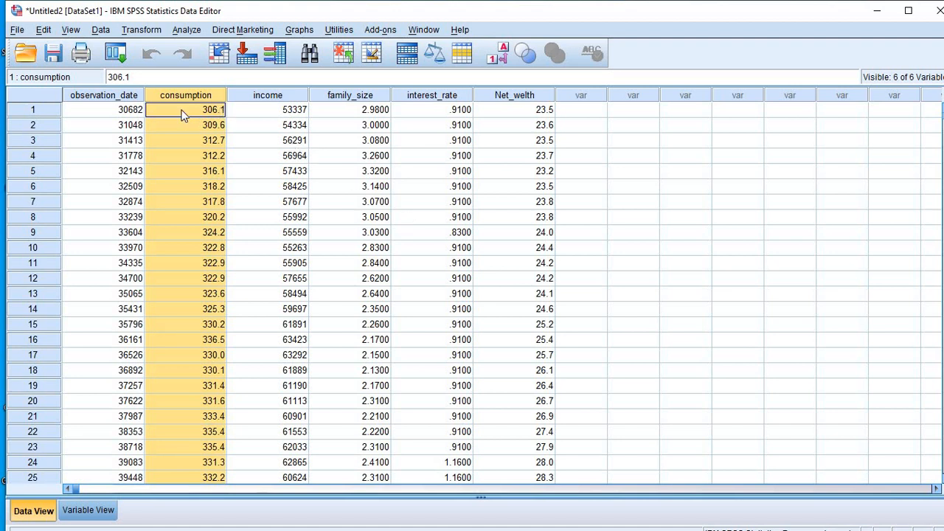
{"action": "left_click", "coordinate": [287, 125]}
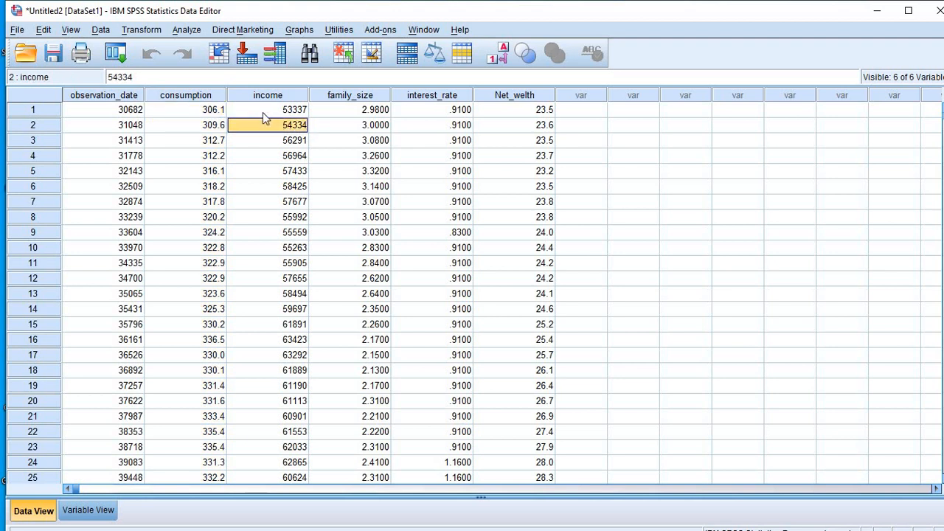
{"action": "left_click", "coordinate": [184, 105]}
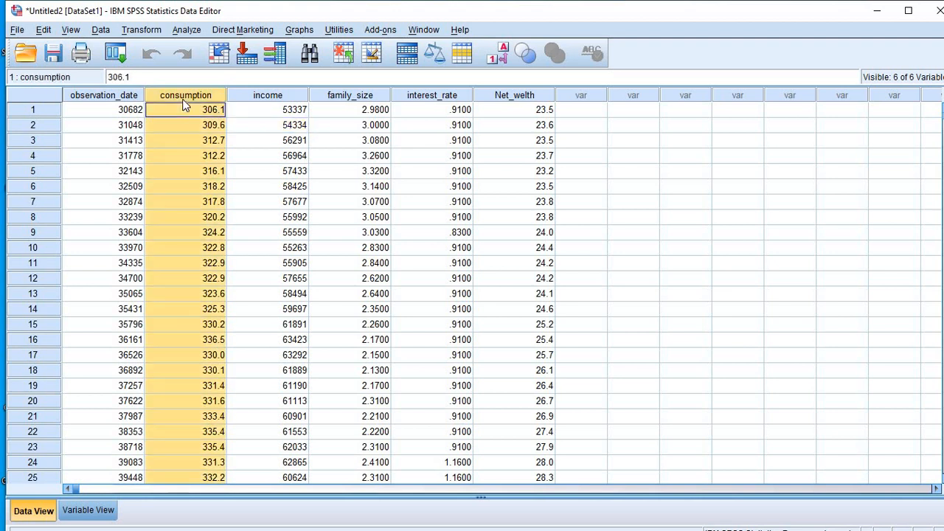
{"action": "left_click", "coordinate": [353, 129]}
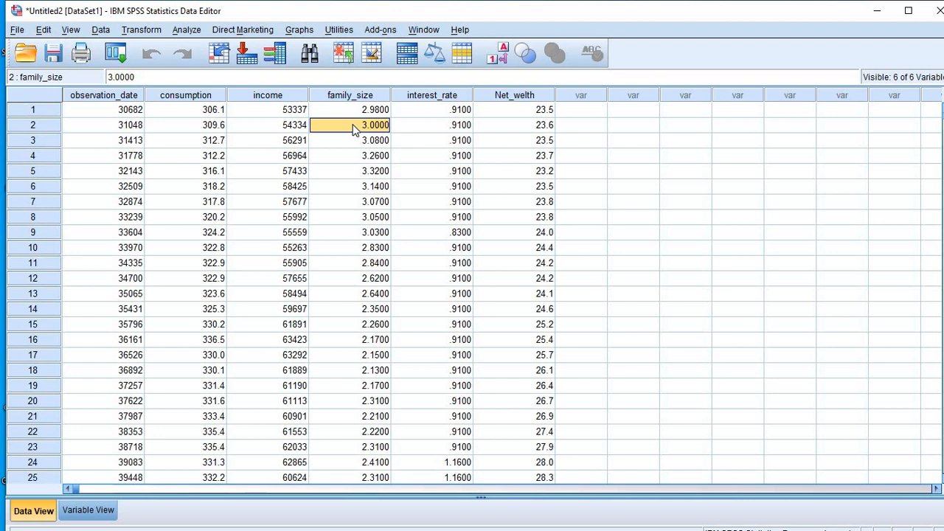
{"action": "left_click", "coordinate": [201, 97]}
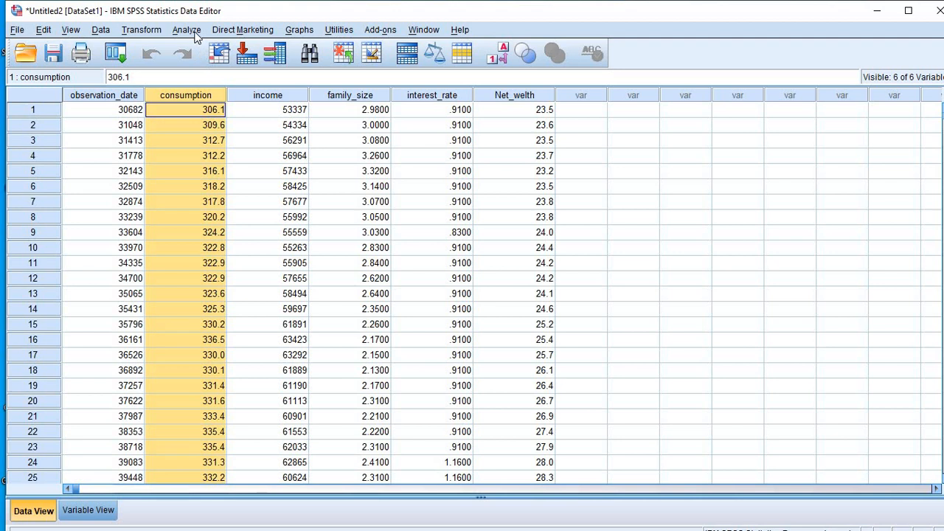
- Run a two-tailed bivariate Pearson correlation on consumption, family_size, income, interest_rate and Net_welth, leaving out observation_date
{"action": "left_click", "coordinate": [193, 32]}
{"action": "mouse_move", "coordinate": [229, 160]}
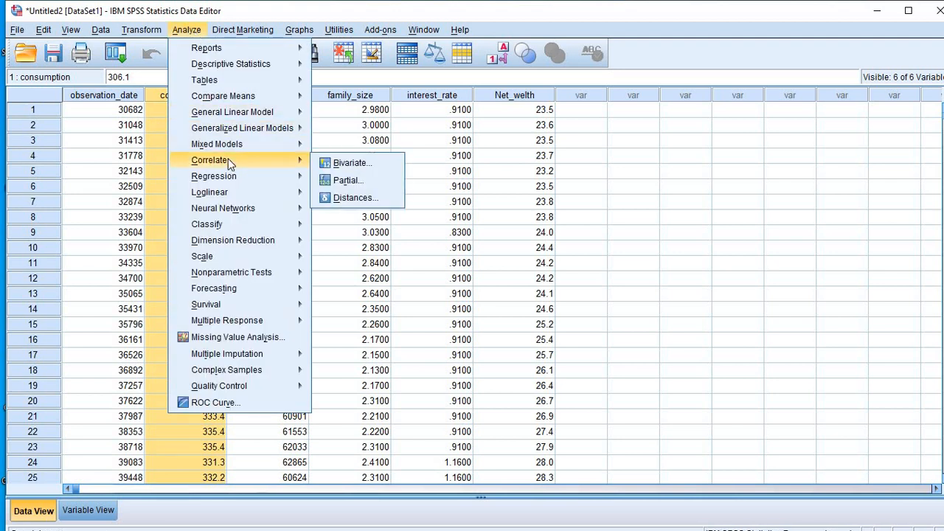
{"action": "left_click", "coordinate": [345, 164]}
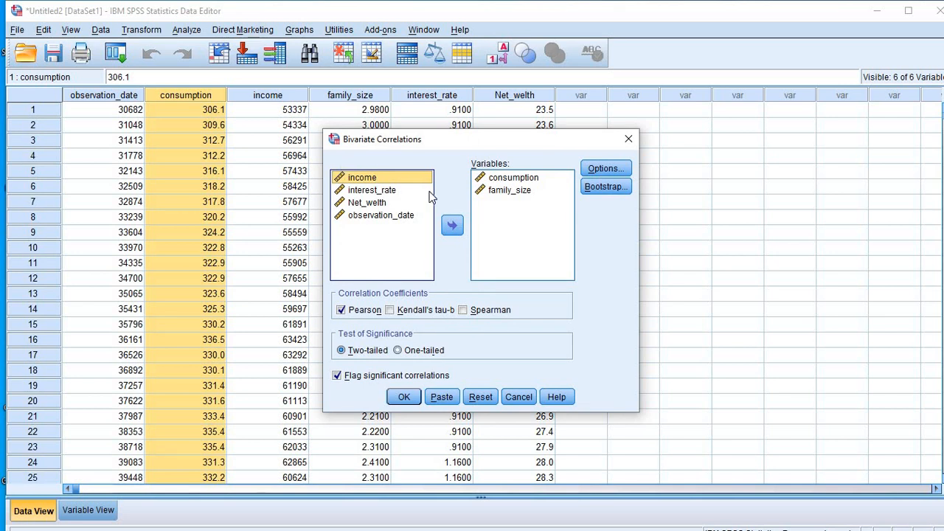
{"action": "left_click", "coordinate": [375, 191]}
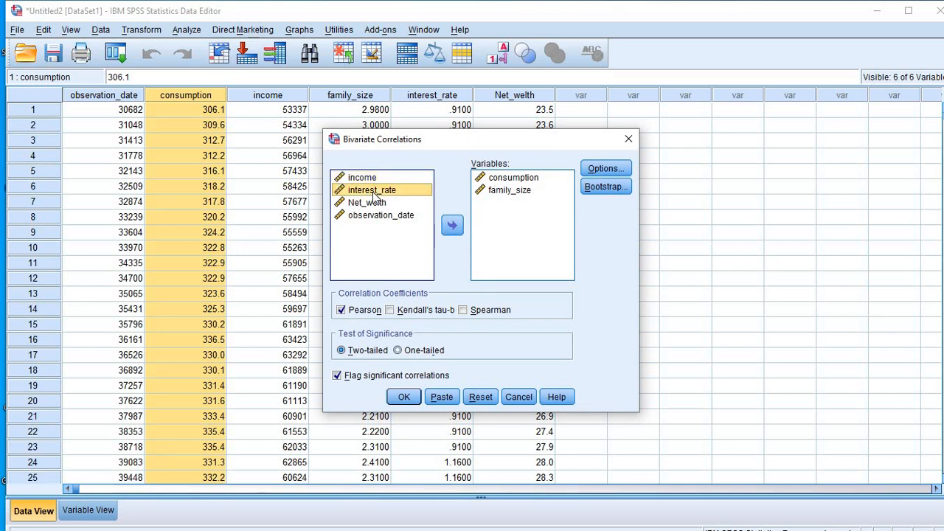
{"action": "key", "text": "ctrl+a"}
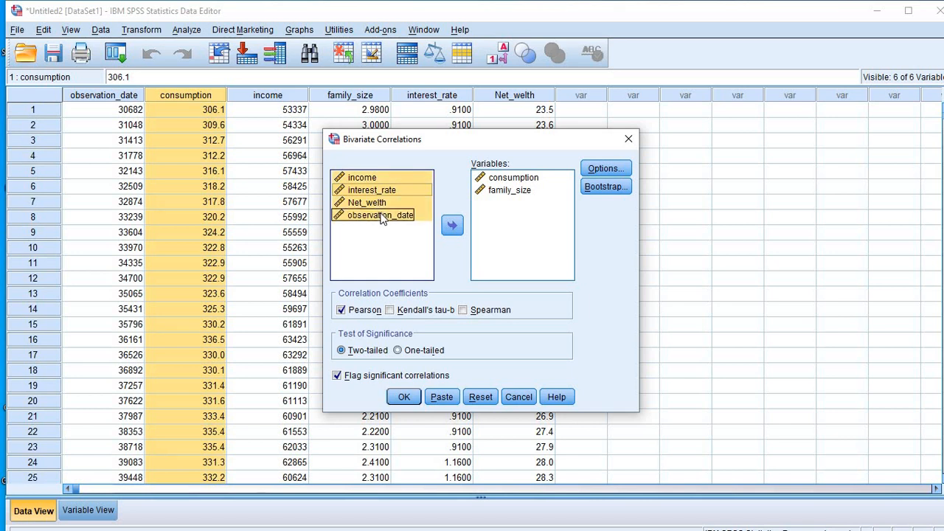
{"action": "left_click", "coordinate": [383, 215], "text": "ctrl"}
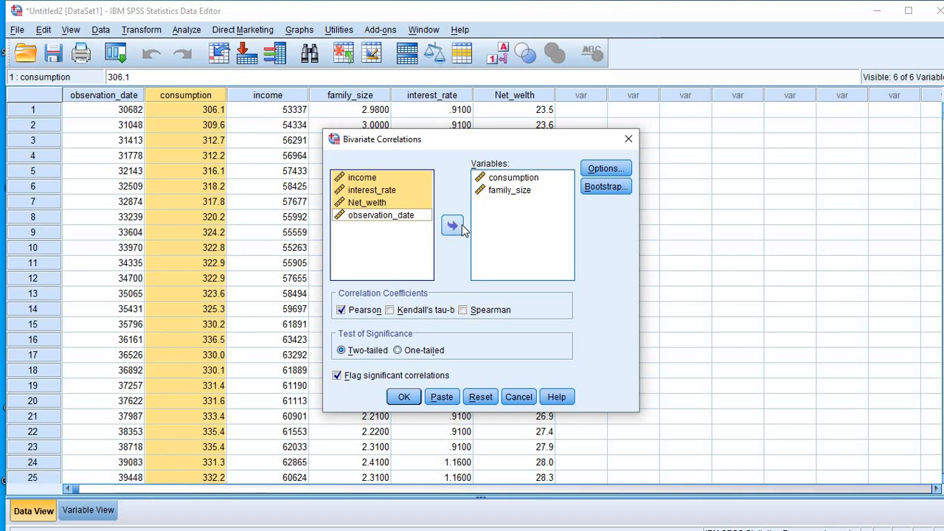
{"action": "left_click", "coordinate": [453, 226]}
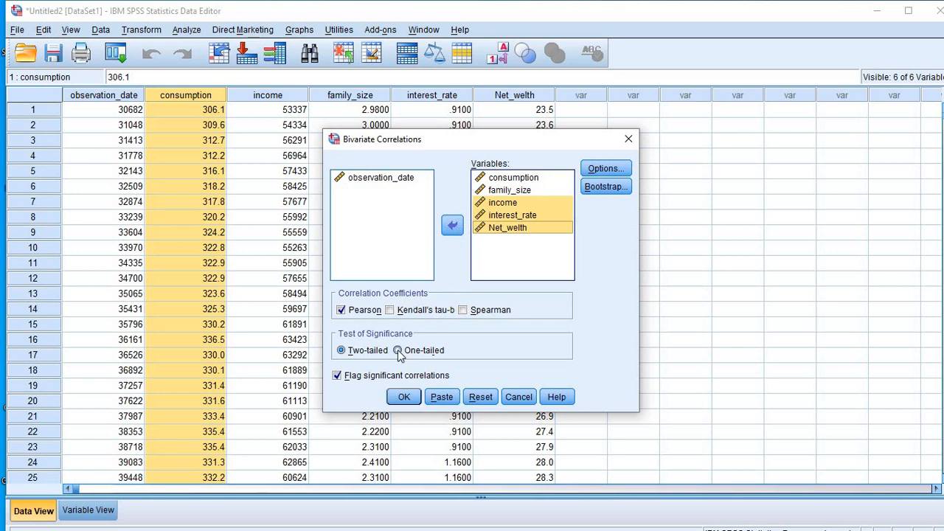
{"action": "left_click", "coordinate": [402, 397]}
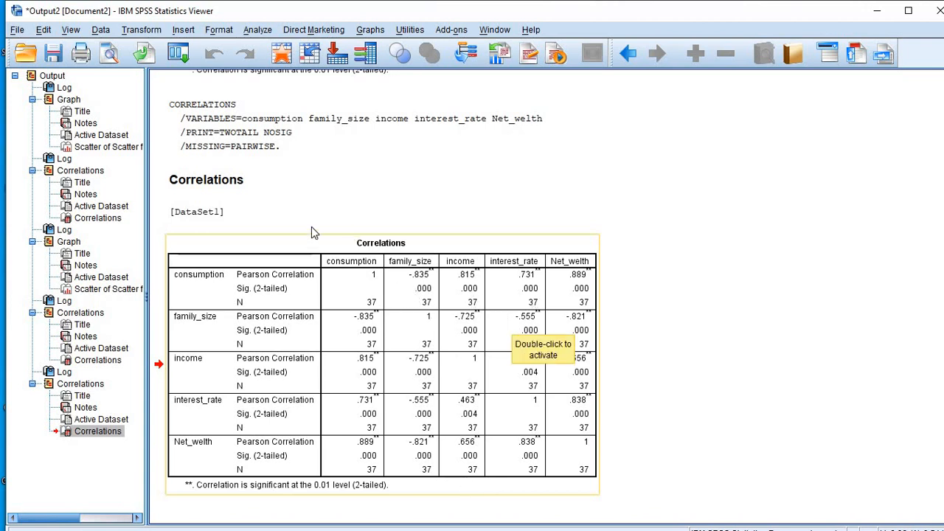
- Examine the consumption row of the correlation matrix, comparing its coefficients and Sig. (2-tailed) values for family_size, income, interest_rate and Net_welth
{"action": "left_click", "coordinate": [205, 302]}
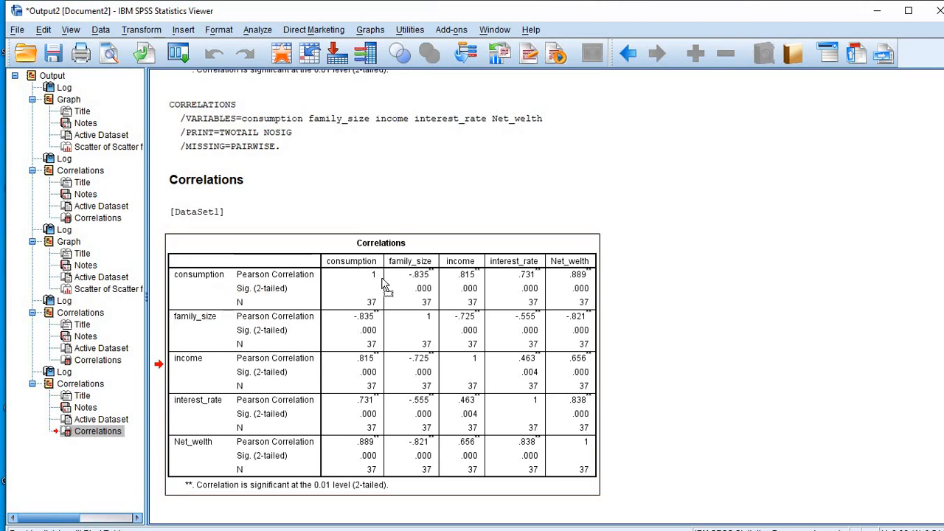
{"action": "left_click", "coordinate": [422, 278]}
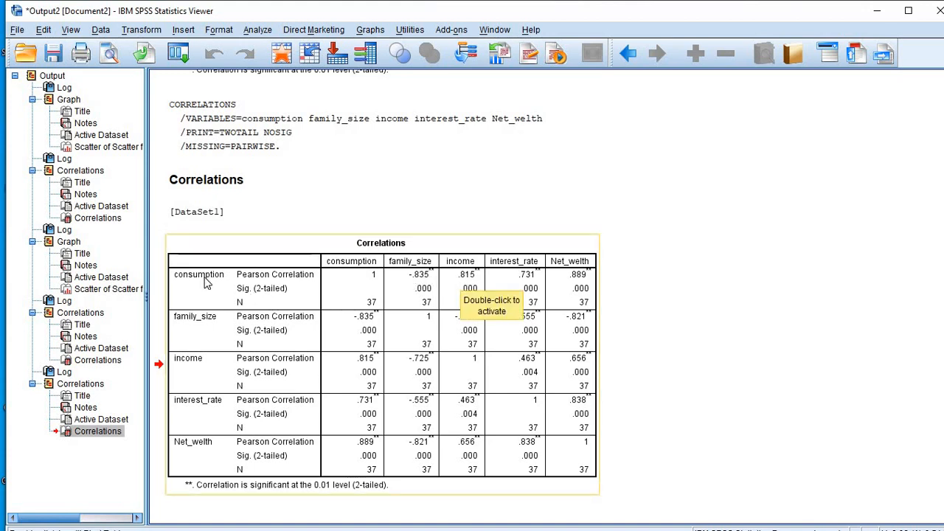
{"action": "left_click", "coordinate": [394, 277]}
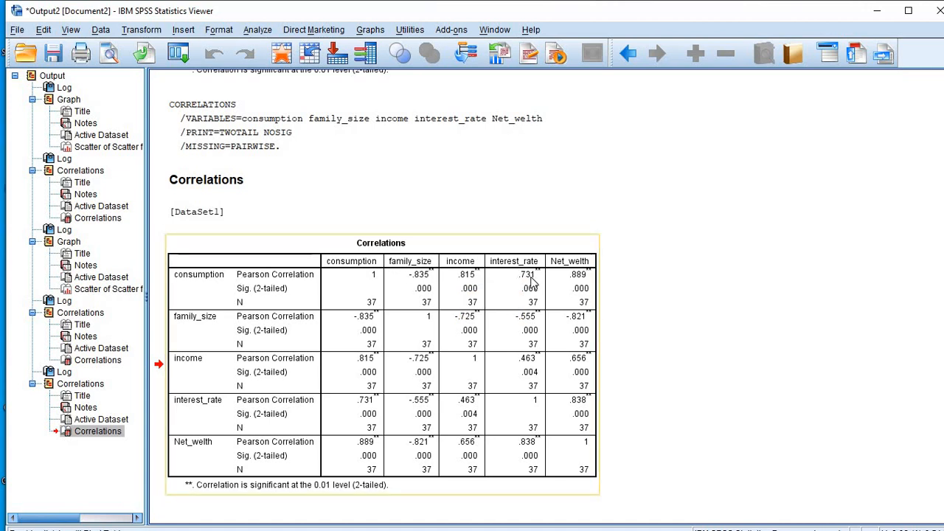
{"action": "left_click", "coordinate": [579, 283]}
{"action": "left_click", "coordinate": [427, 294]}
{"action": "left_click", "coordinate": [568, 277]}
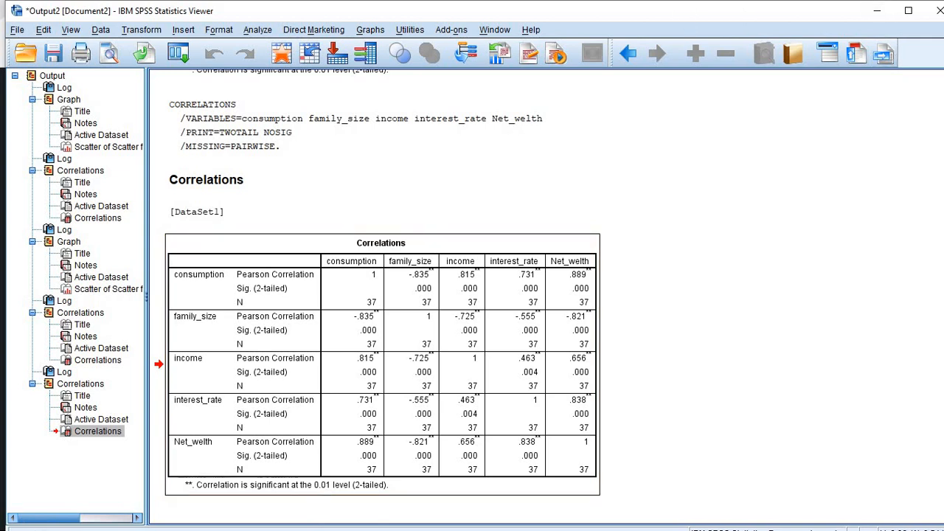
- Return to the data sheet and look over the available regression and correlation procedures, including partial correlation
{"action": "mouse_move", "coordinate": [664, 9]}
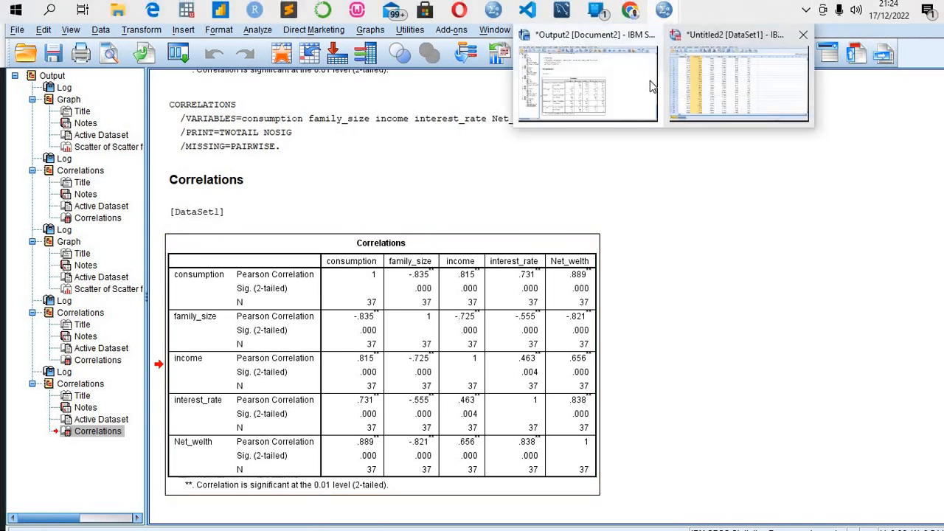
{"action": "left_click", "coordinate": [691, 81]}
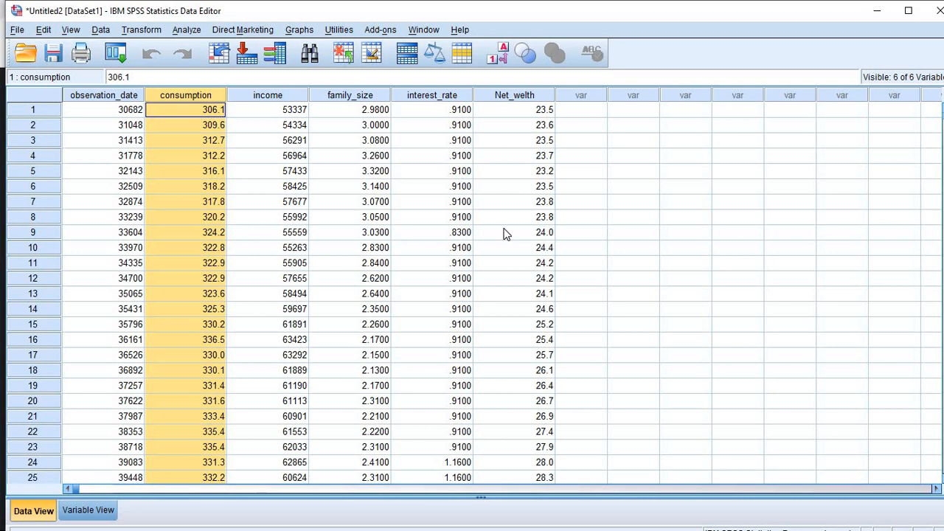
{"action": "left_click", "coordinate": [186, 29]}
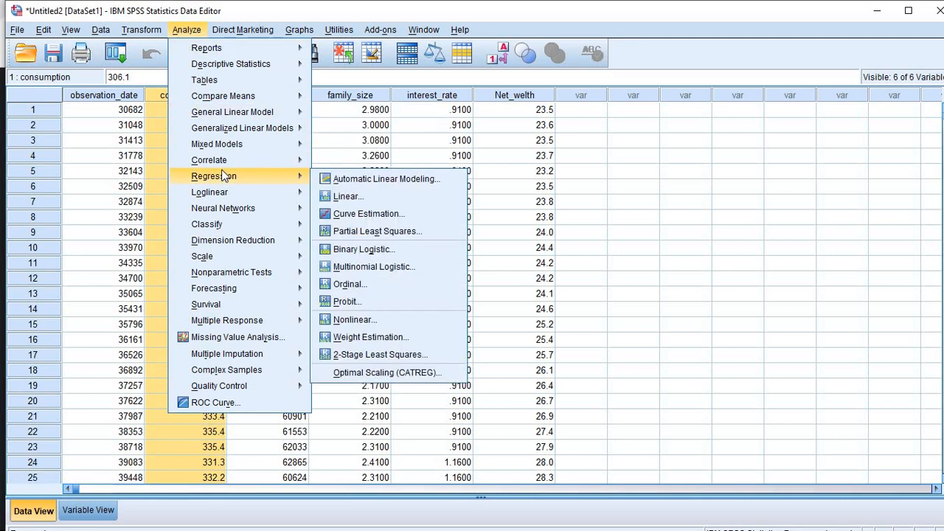
{"action": "mouse_move", "coordinate": [229, 165]}
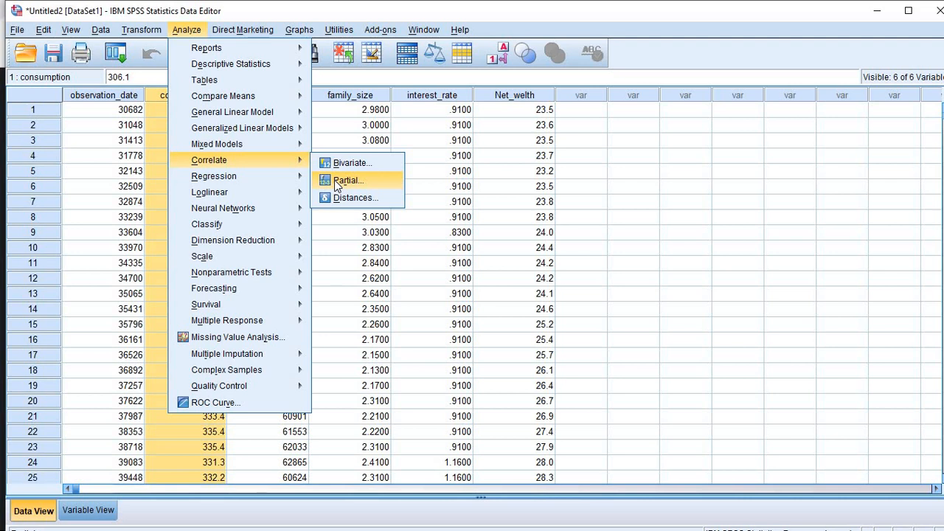
{"action": "left_click", "coordinate": [420, 184]}
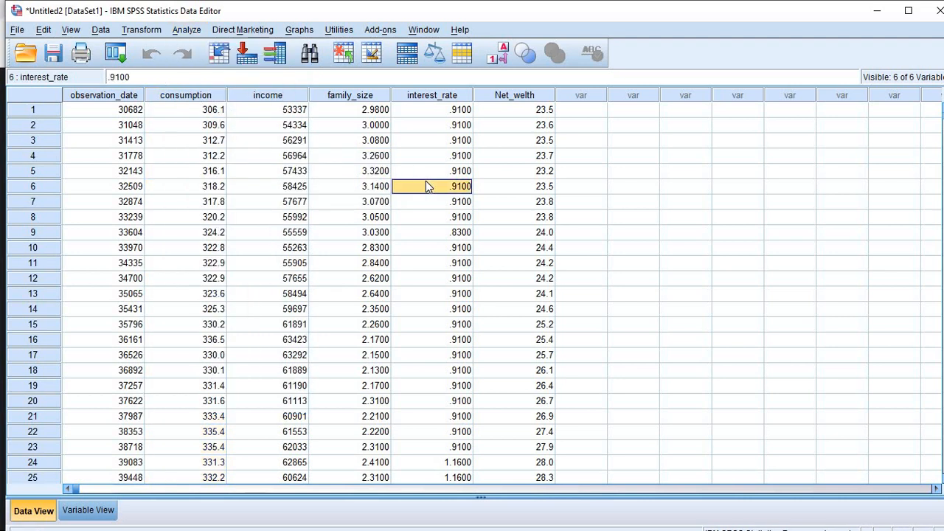
- Review the consumption column against the income and family_size columns as candidate pairs for correlation
{"action": "left_click", "coordinate": [269, 96]}
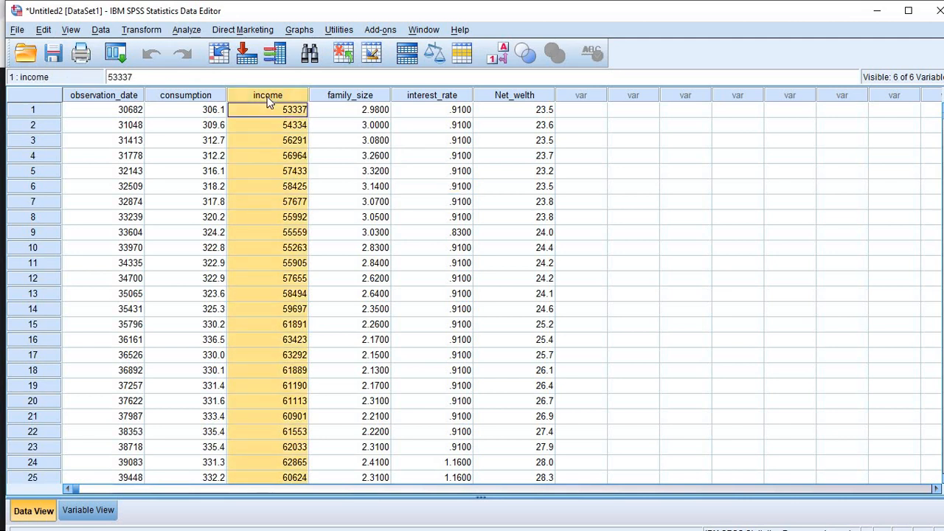
{"action": "left_click", "coordinate": [199, 101]}
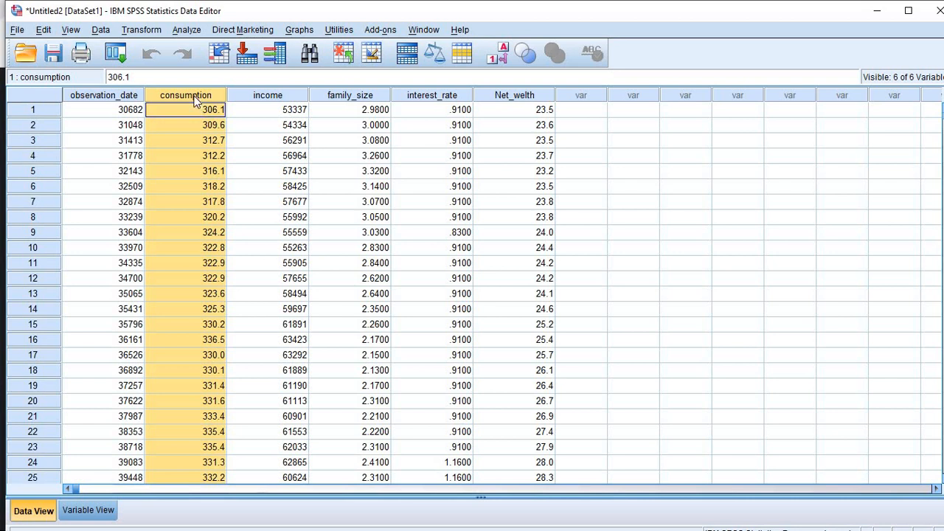
{"action": "left_click", "coordinate": [263, 91]}
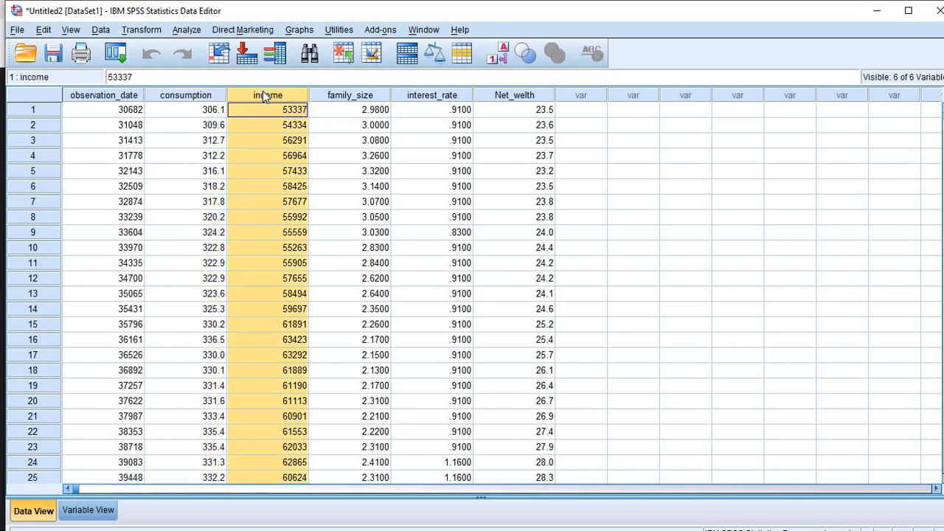
{"action": "left_click", "coordinate": [331, 95]}
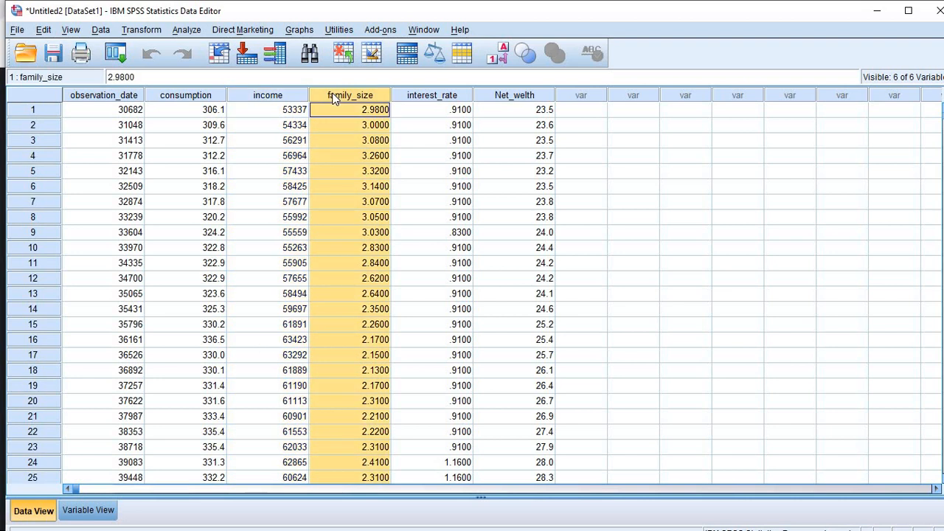
{"action": "left_click", "coordinate": [196, 98]}
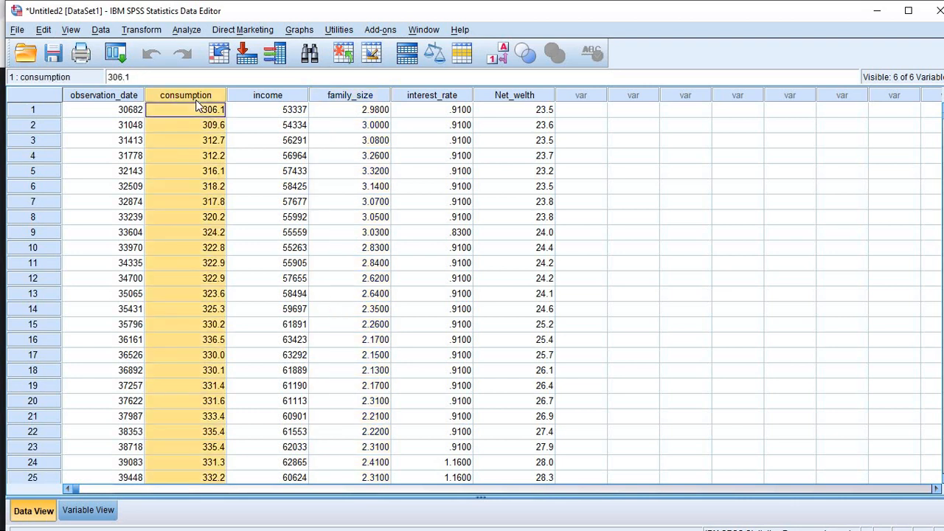
{"action": "left_click", "coordinate": [267, 102]}
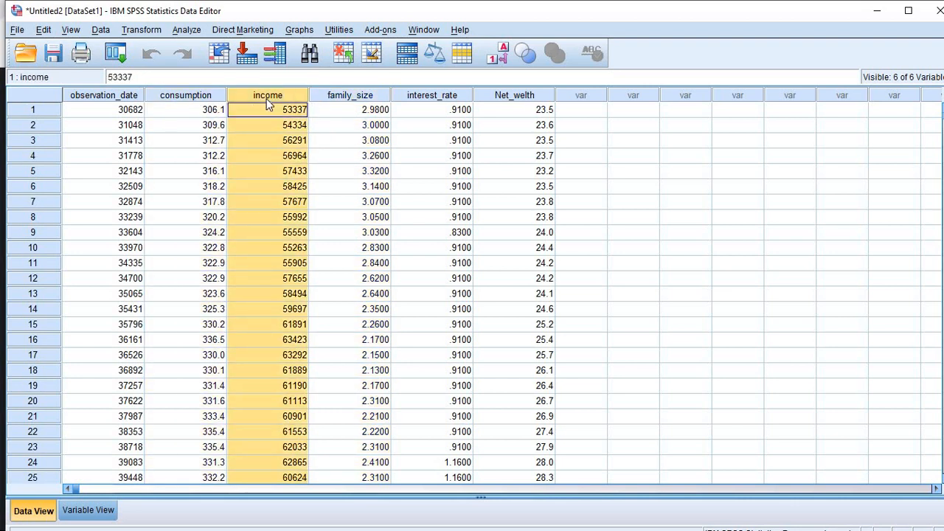
{"action": "left_click", "coordinate": [202, 96]}
{"action": "left_click", "coordinate": [360, 96]}
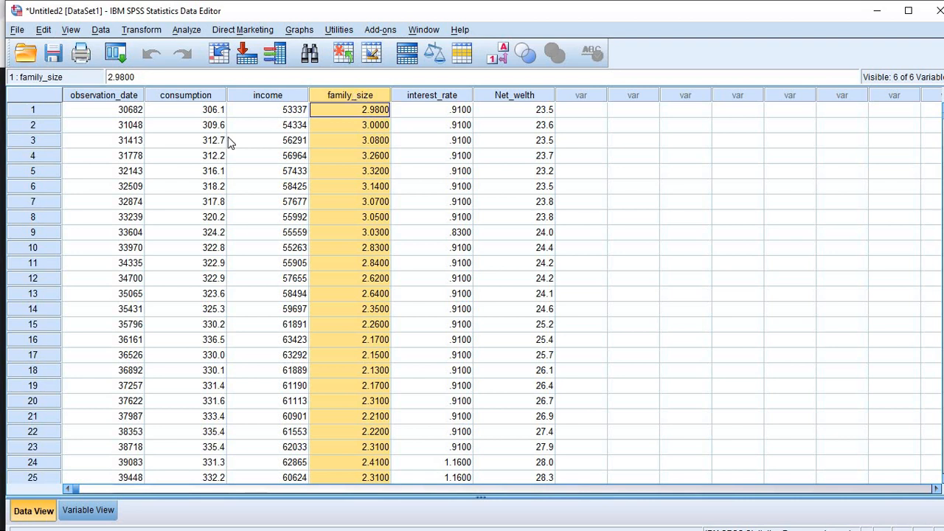
{"action": "left_click", "coordinate": [188, 96]}
{"action": "left_click", "coordinate": [270, 96]}
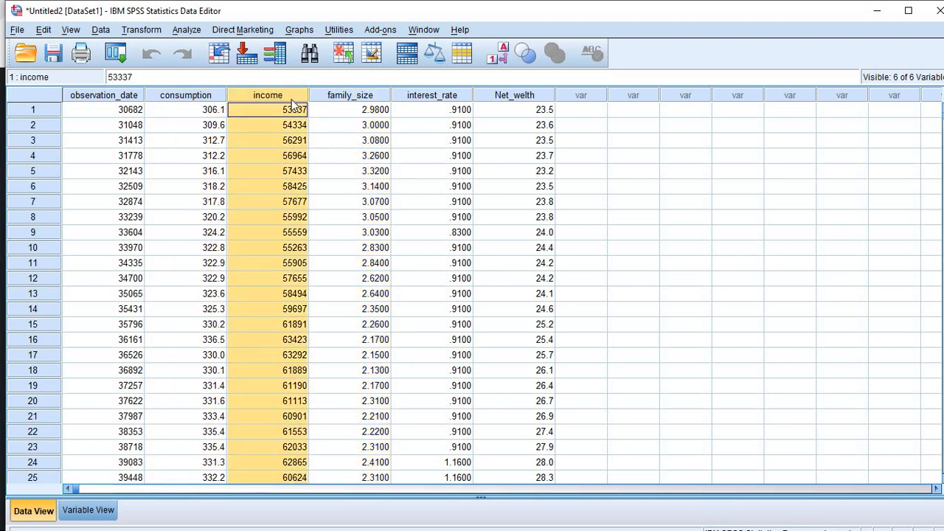
- Review the Net_welth column alongside consumption and income as a possible control variable
{"action": "left_click", "coordinate": [533, 109]}
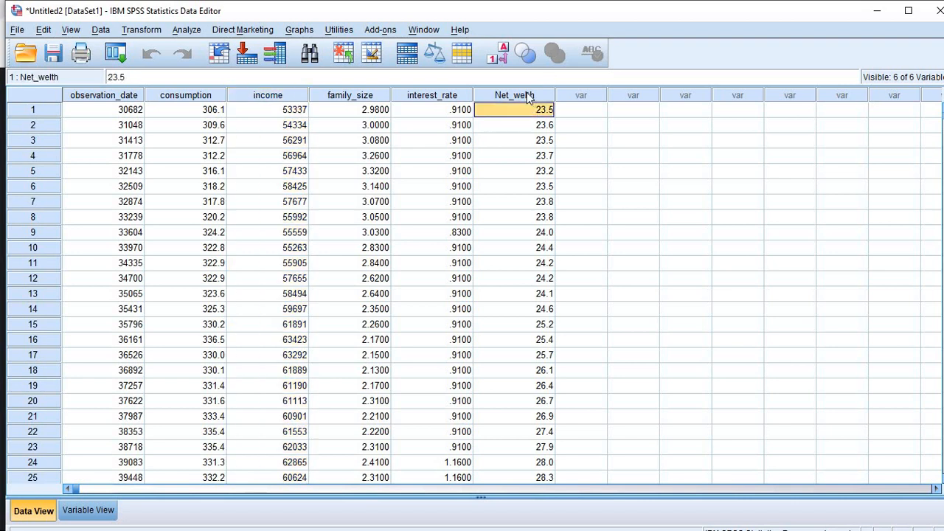
{"action": "left_click", "coordinate": [528, 96]}
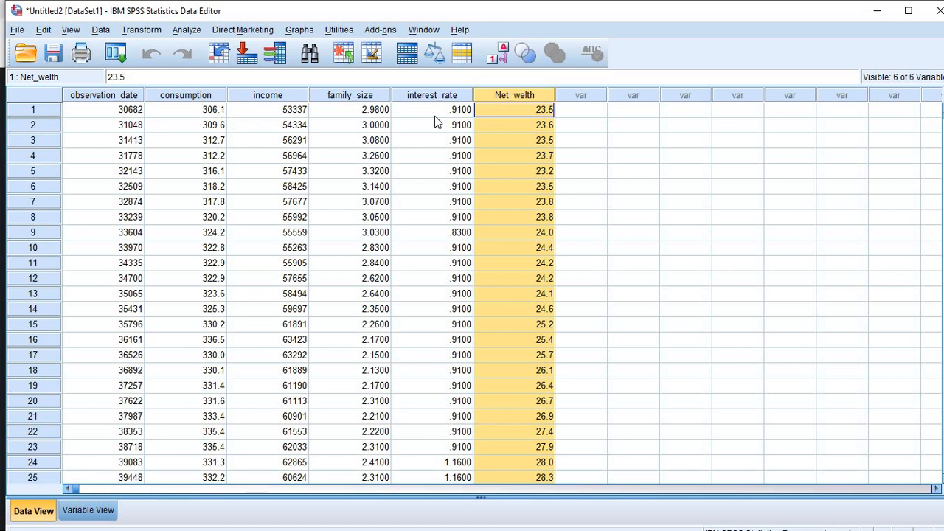
{"action": "left_click", "coordinate": [185, 98]}
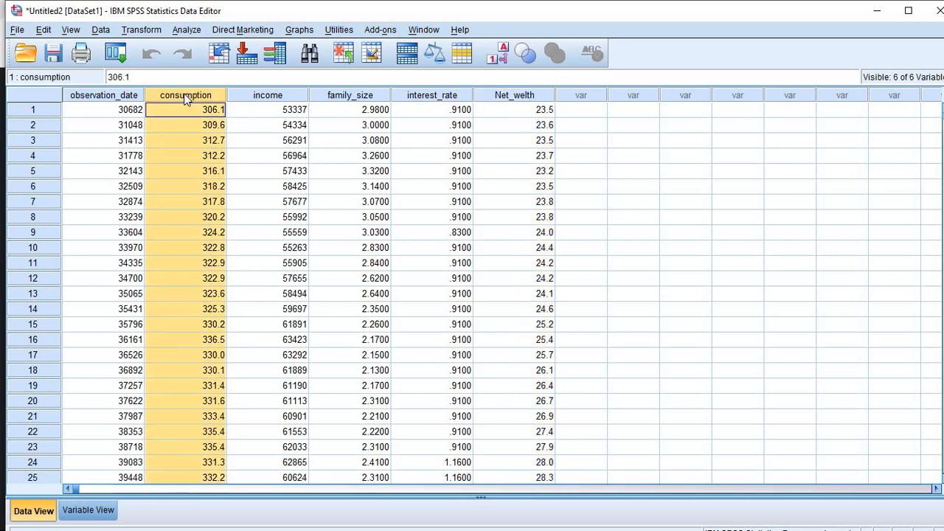
{"action": "left_click", "coordinate": [278, 97]}
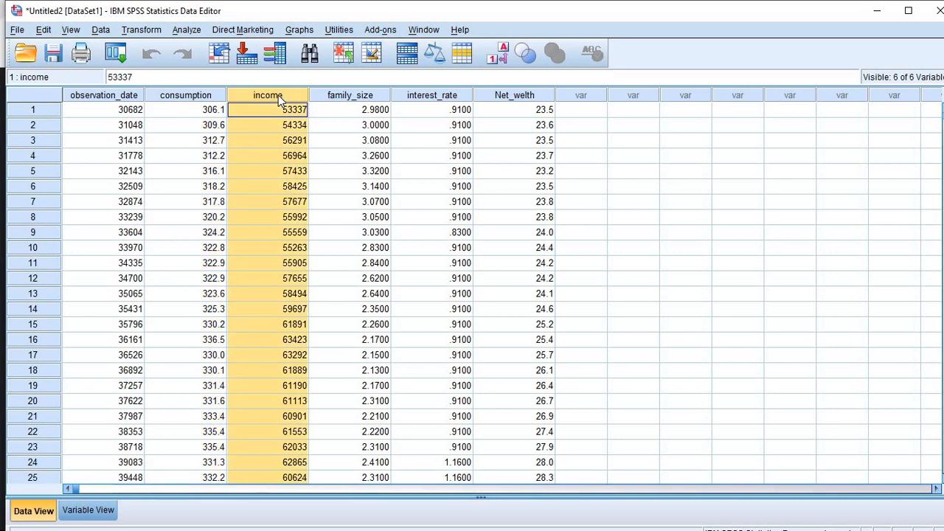
{"action": "left_click", "coordinate": [527, 96]}
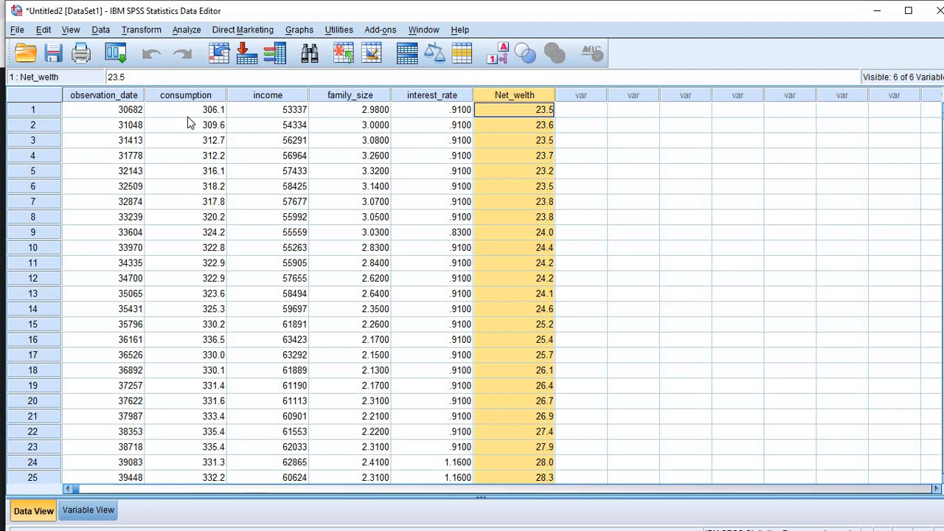
- Set up a partial correlation between consumption and income, controlling for Net_welth
{"action": "left_click", "coordinate": [186, 32]}
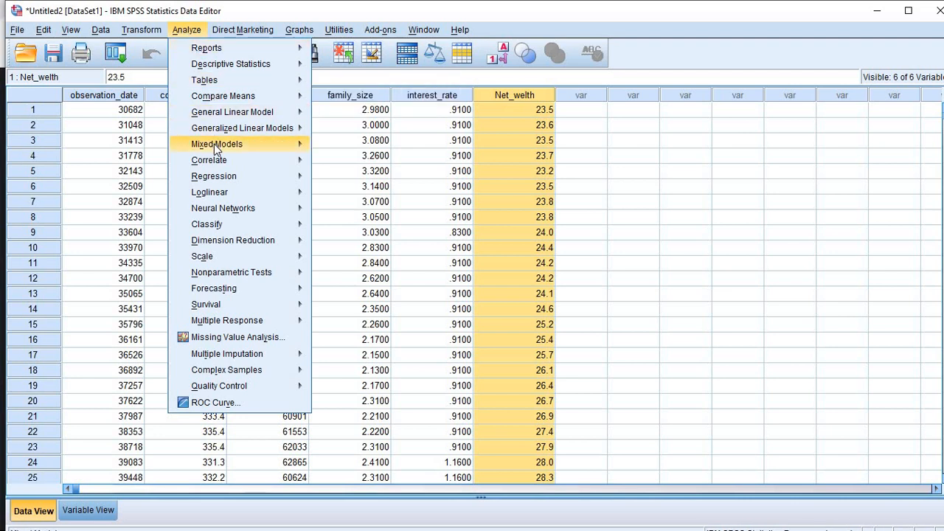
{"action": "mouse_move", "coordinate": [216, 157]}
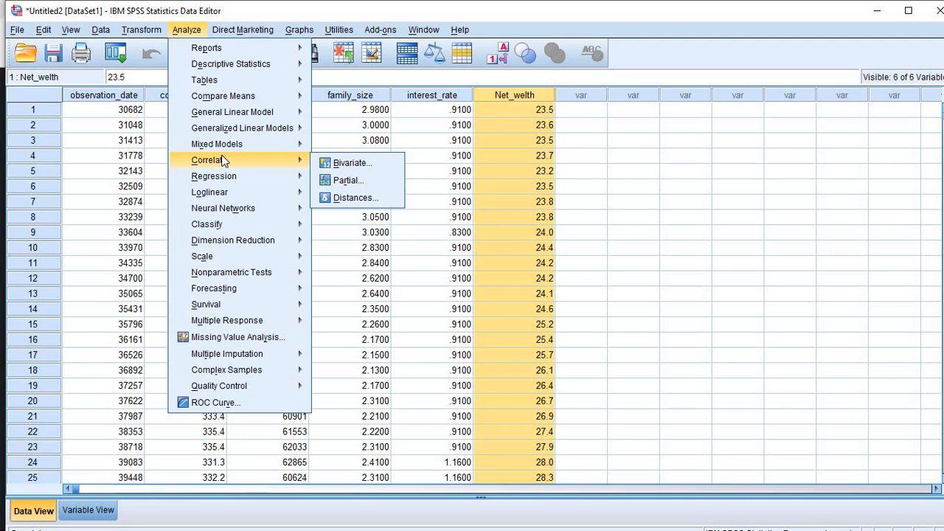
{"action": "left_click", "coordinate": [344, 184]}
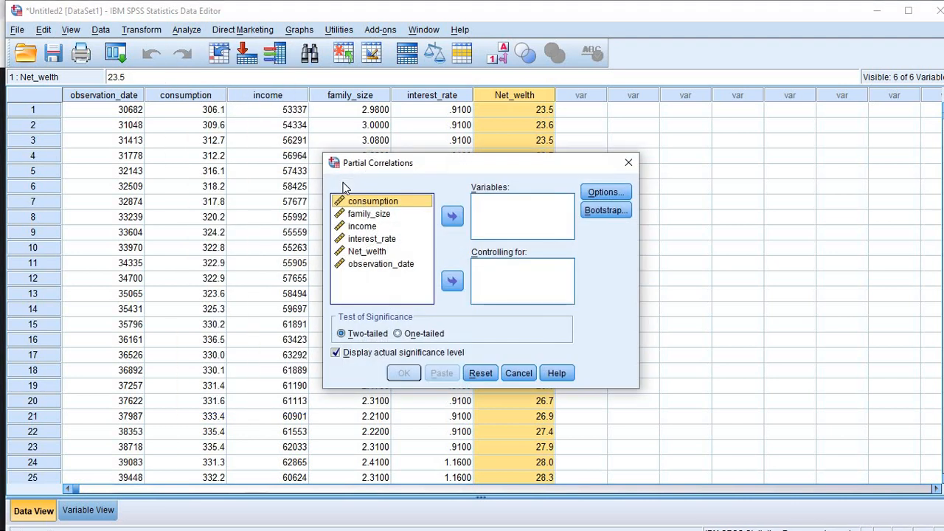
{"action": "left_click", "coordinate": [452, 216]}
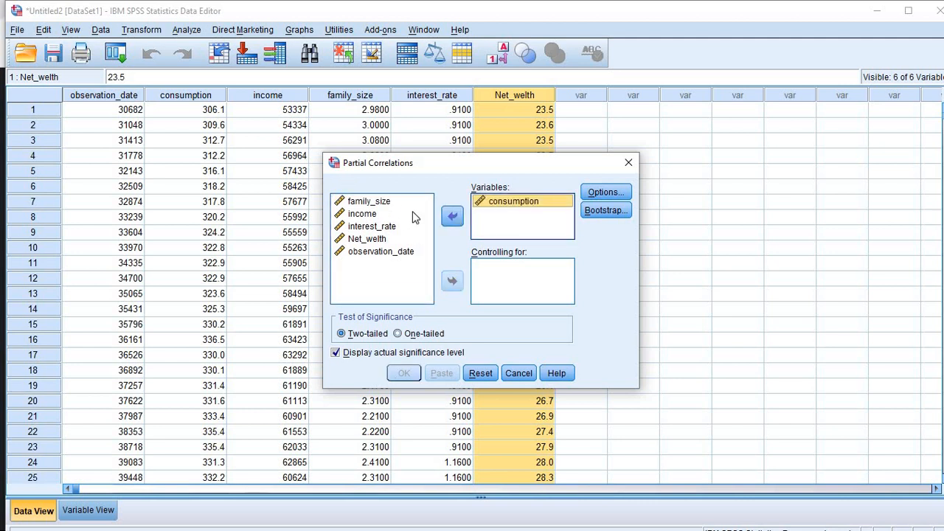
{"action": "left_click", "coordinate": [363, 213]}
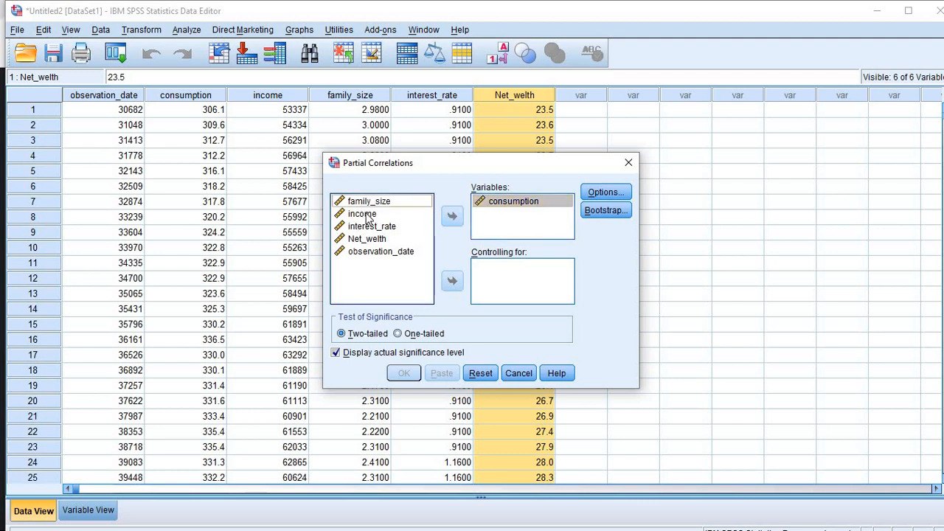
{"action": "left_click", "coordinate": [451, 215]}
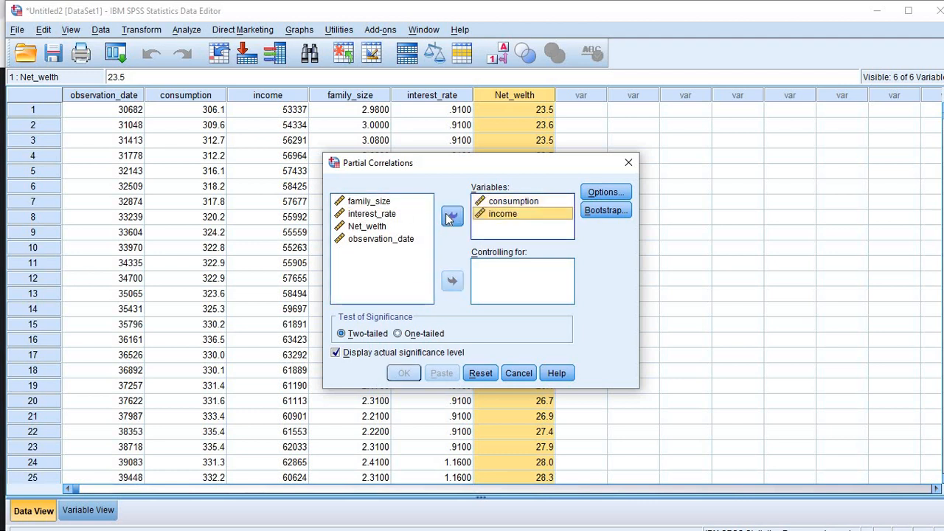
{"action": "left_click", "coordinate": [381, 228]}
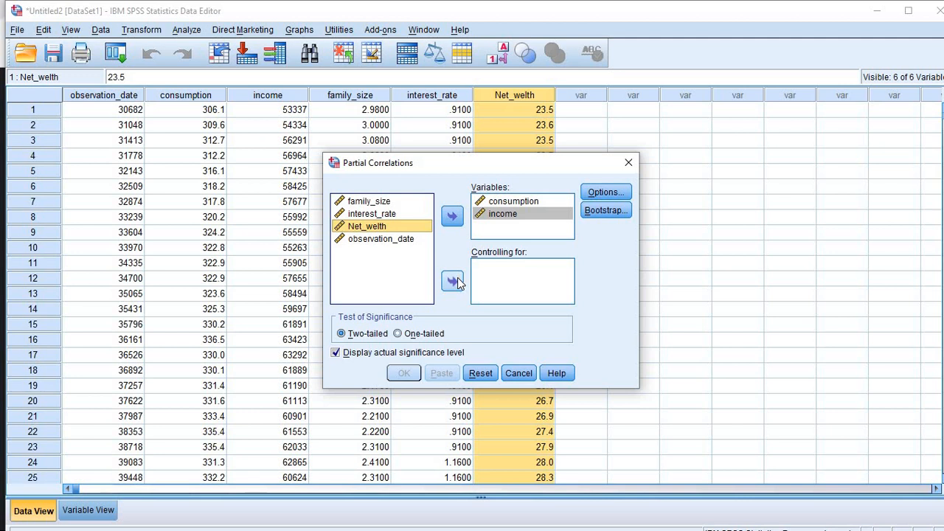
{"action": "left_click", "coordinate": [455, 281]}
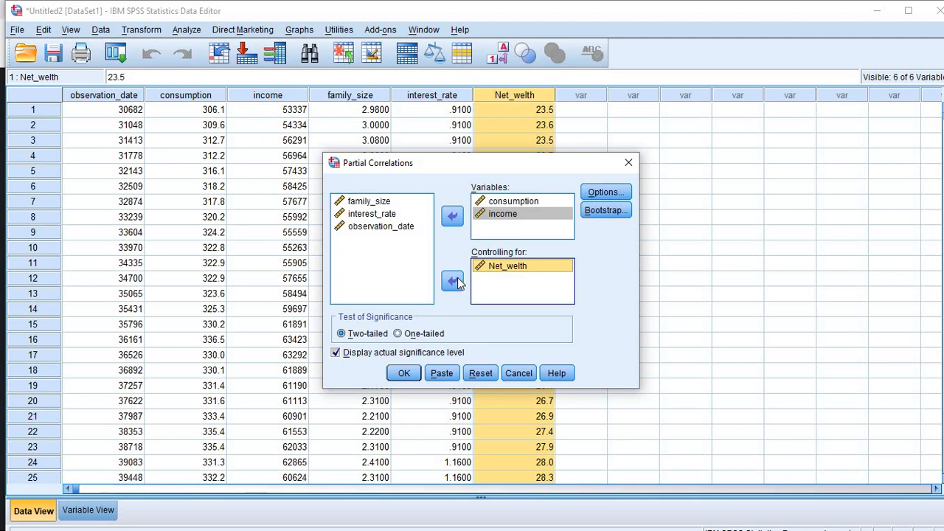
- Run the partial correlation with a two-tailed test and listwise exclusion of missing cases, and inspect its Correlations table
{"action": "left_click", "coordinate": [605, 194]}
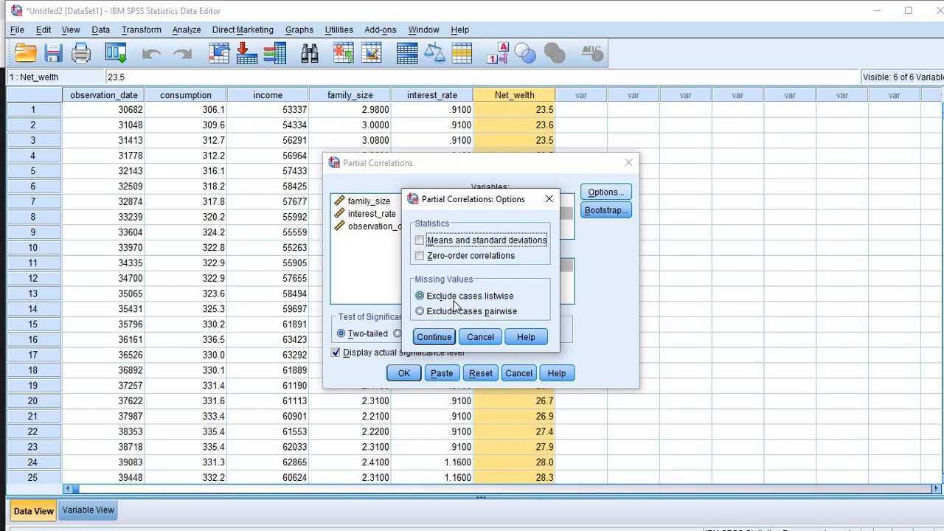
{"action": "left_click", "coordinate": [439, 336]}
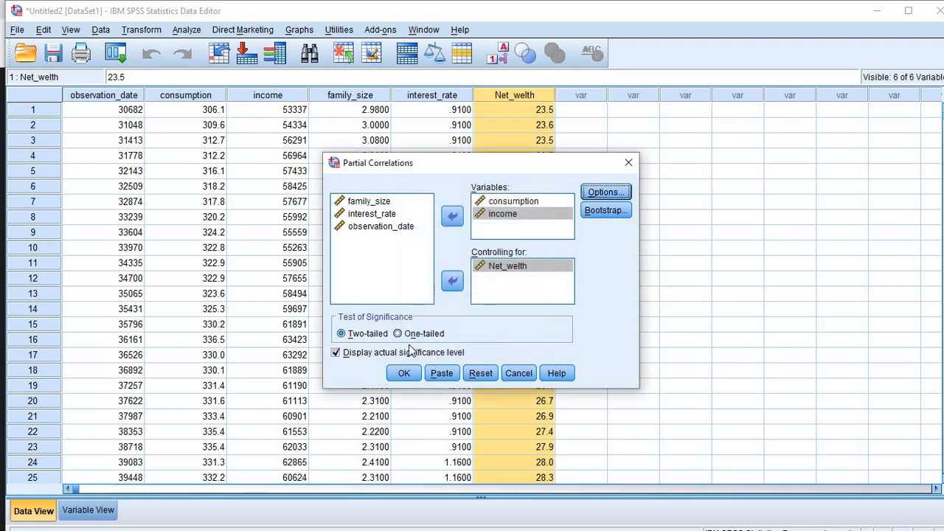
{"action": "left_click", "coordinate": [402, 374]}
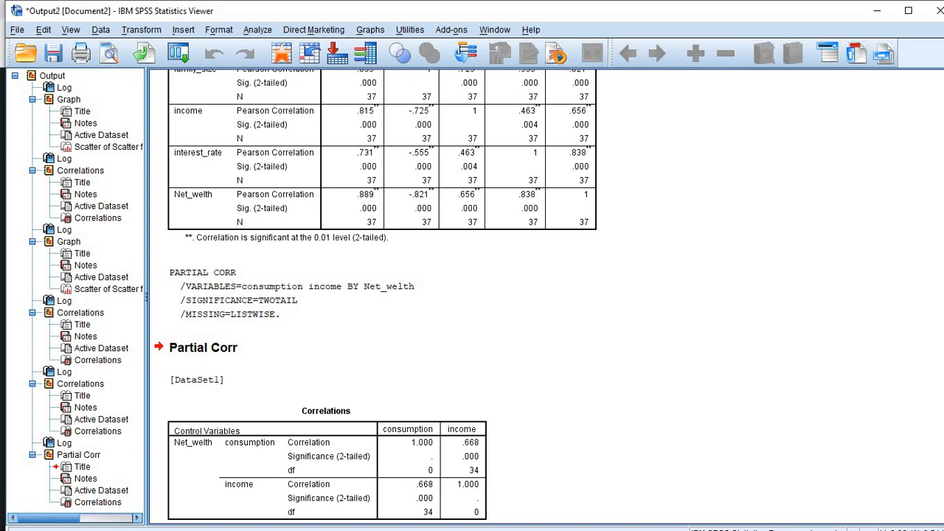
{"action": "scroll", "coordinate": [376, 294], "scroll_direction": "down", "scroll_amount": 1}
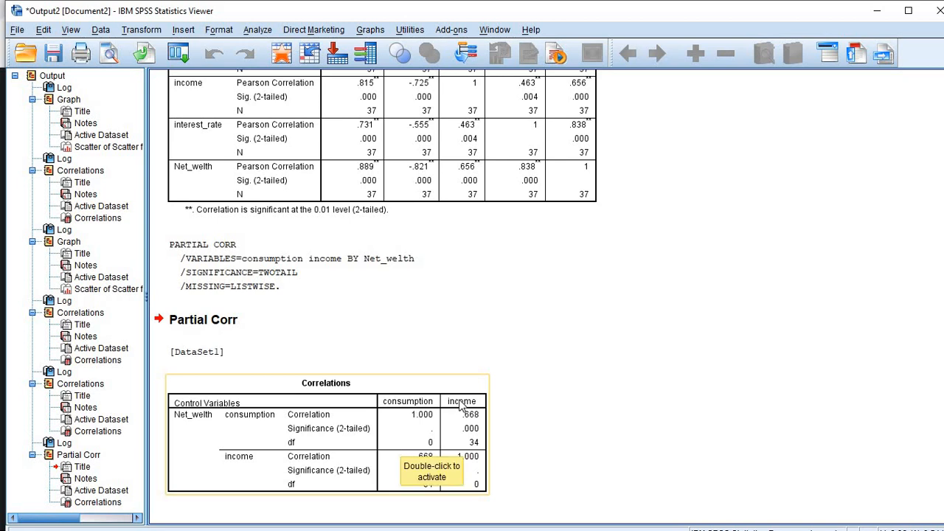
{"action": "left_click", "coordinate": [297, 417]}
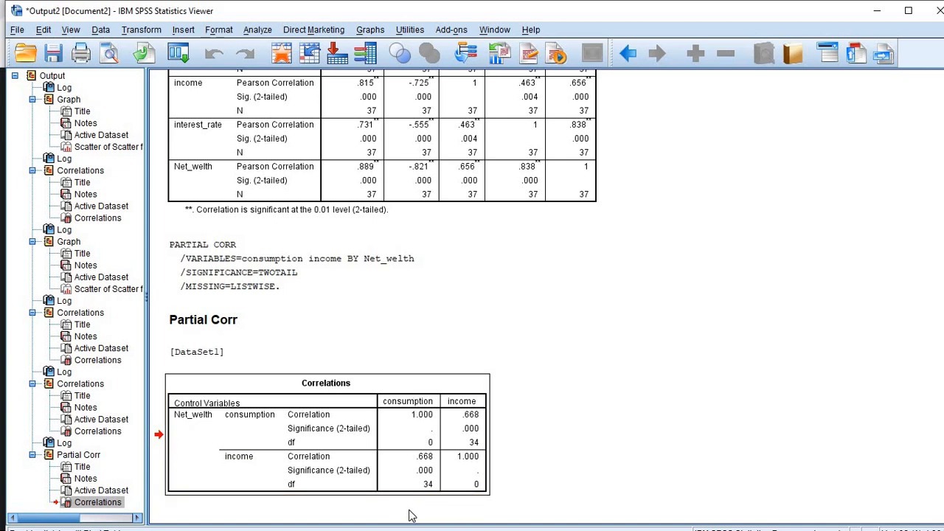
- Run a two-tailed bivariate Pearson correlation on consumption and income only, removing family_size, interest_rate and Net_welth from the variables
{"action": "left_click", "coordinate": [257, 31]}
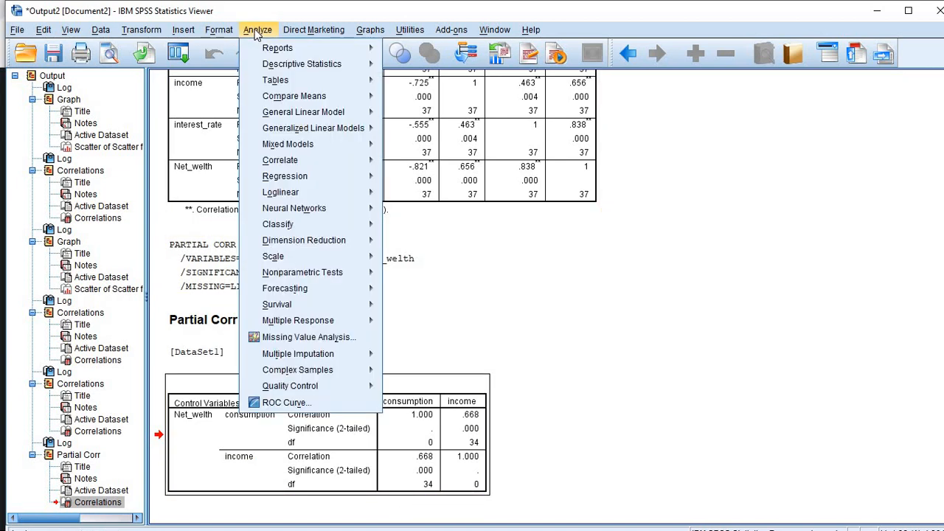
{"action": "mouse_move", "coordinate": [289, 160]}
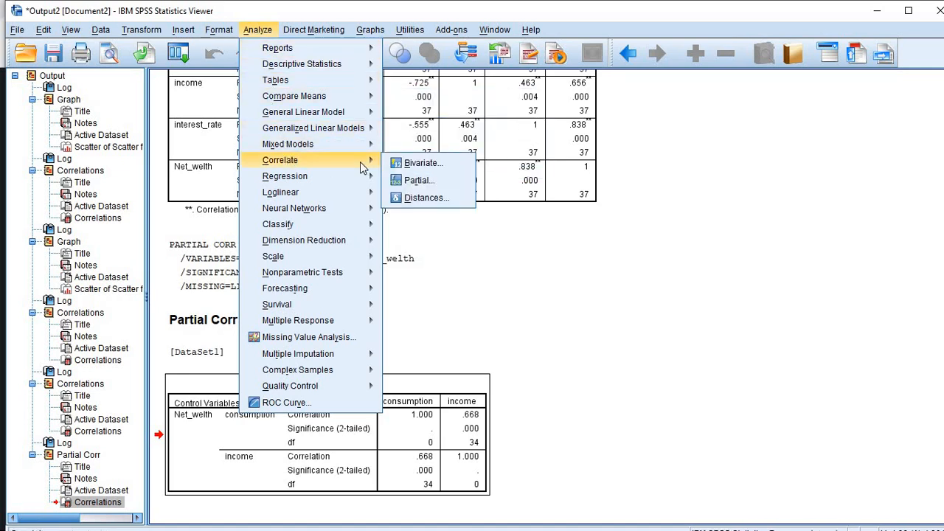
{"action": "left_click", "coordinate": [413, 163]}
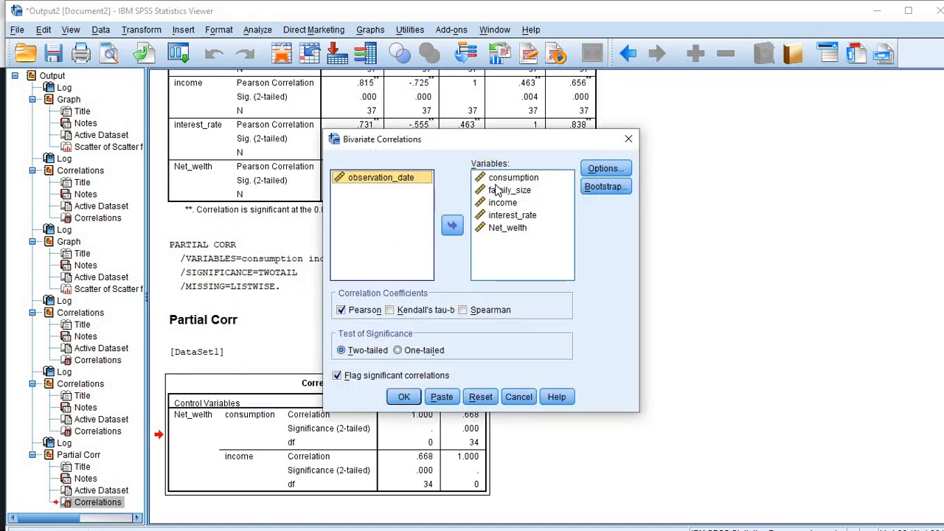
{"action": "left_click", "coordinate": [495, 192]}
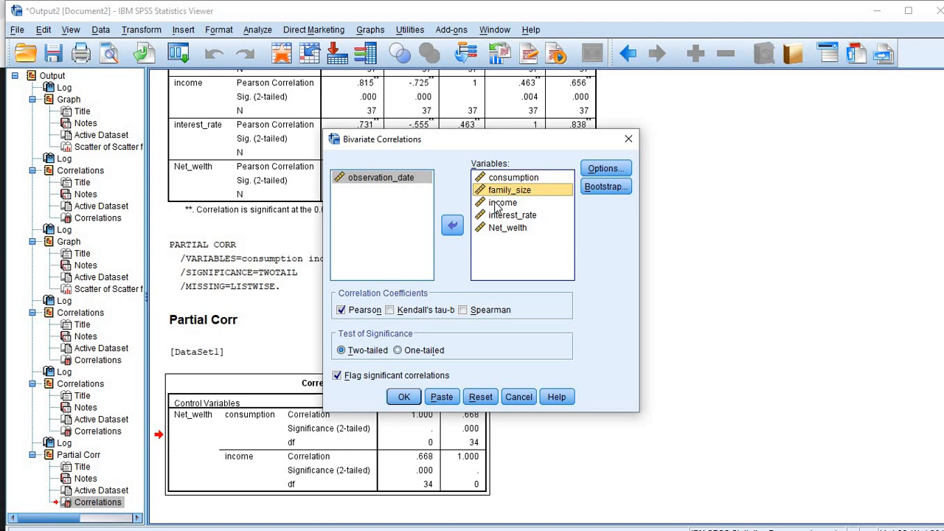
{"action": "left_click", "coordinate": [496, 215], "text": "ctrl"}
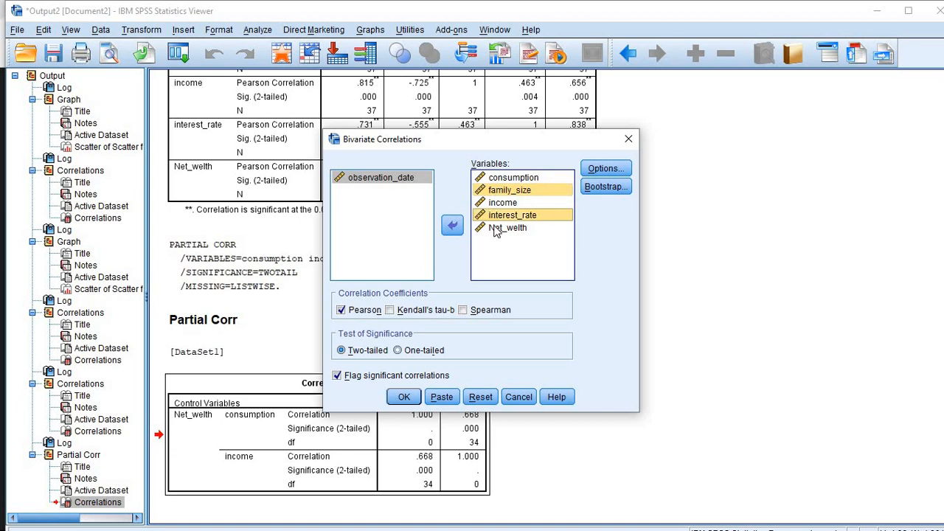
{"action": "left_click", "coordinate": [496, 230], "text": "ctrl"}
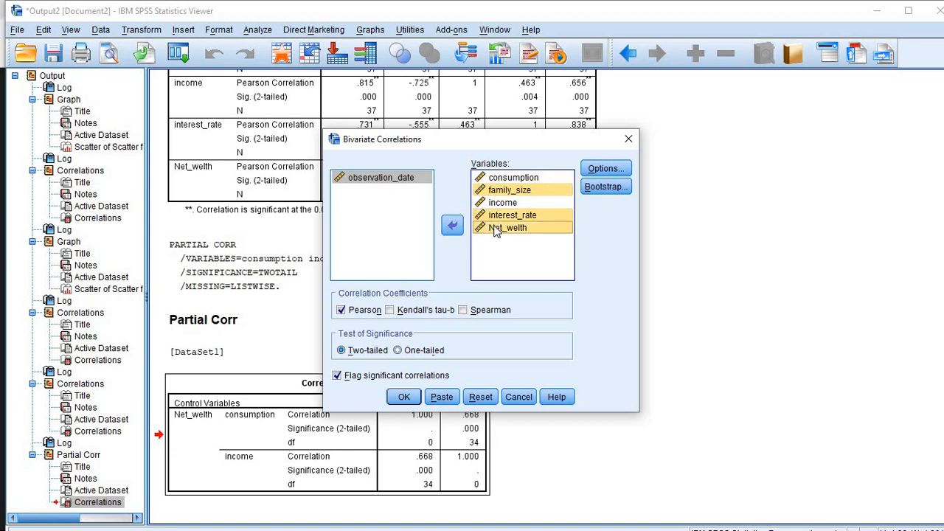
{"action": "left_click", "coordinate": [452, 225]}
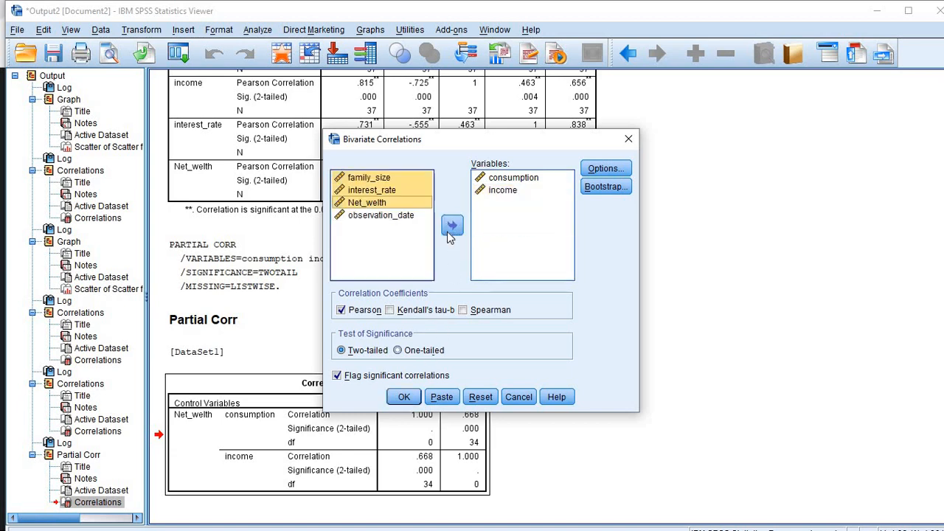
{"action": "left_click", "coordinate": [404, 397]}
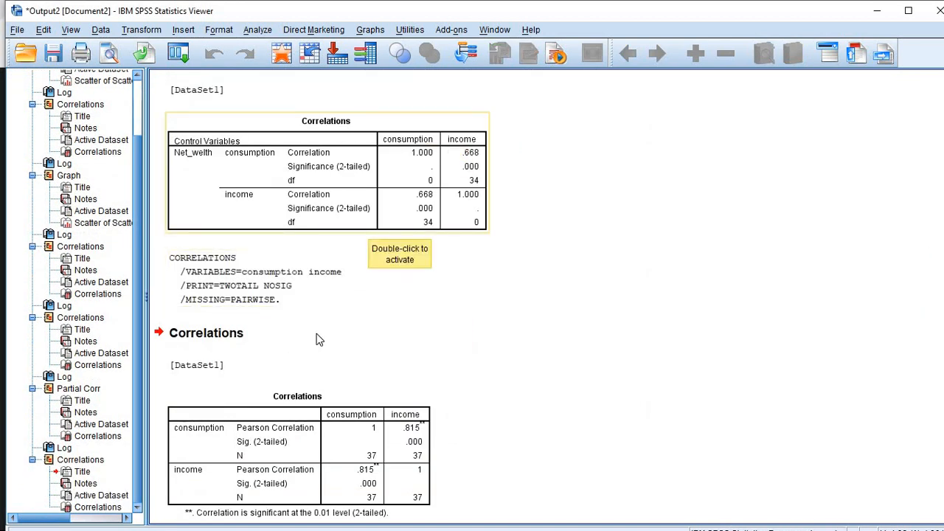
- Compare the layout of the partial correlation table, with its Net_welth control variable, to the plain consumption–income Pearson table
{"action": "left_click", "coordinate": [325, 455]}
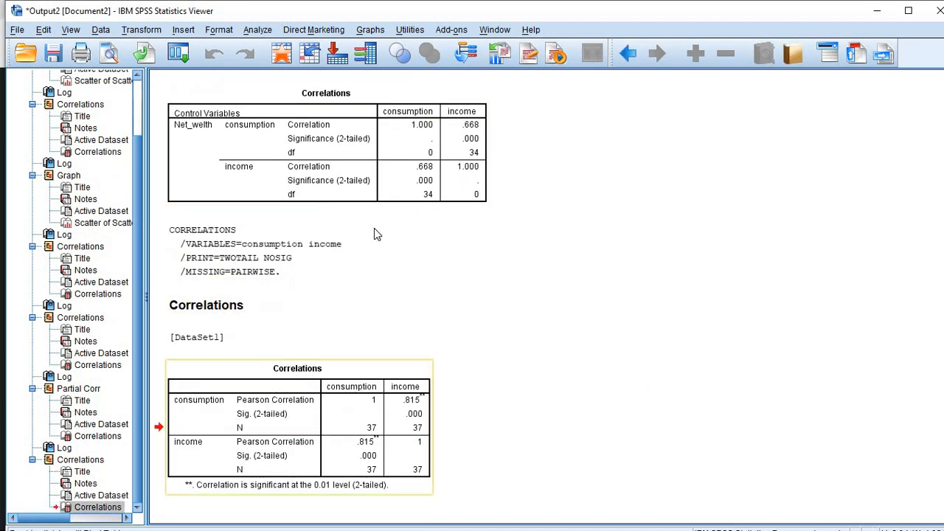
{"action": "left_click", "coordinate": [384, 163]}
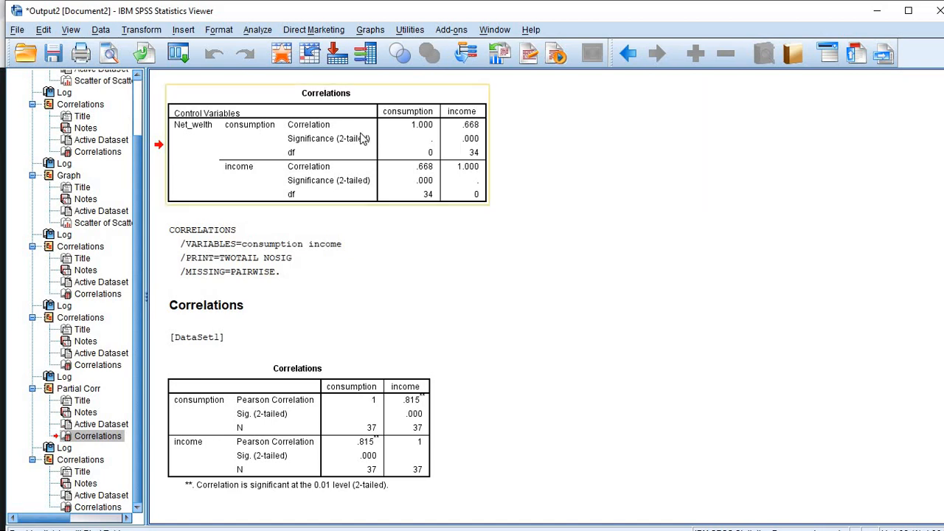
{"action": "left_click", "coordinate": [196, 133]}
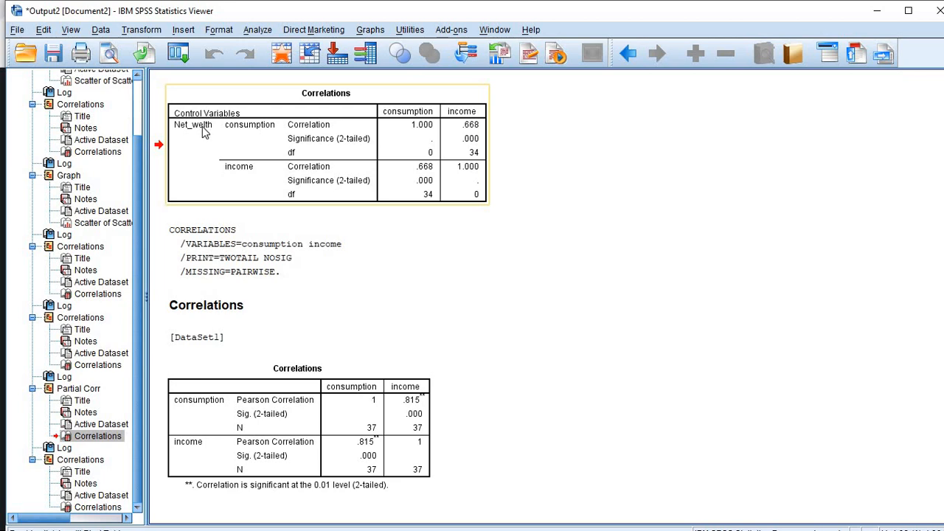
{"action": "left_click", "coordinate": [265, 419]}
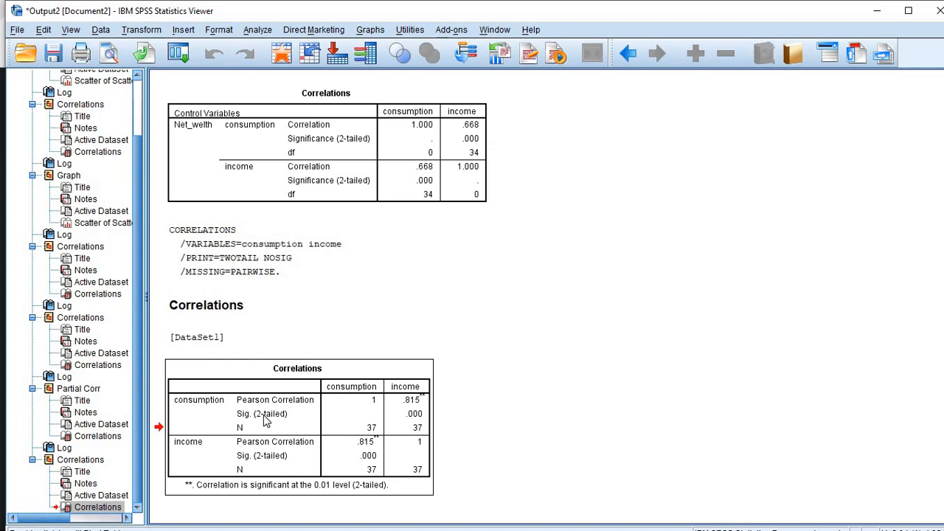
{"action": "left_click", "coordinate": [261, 427]}
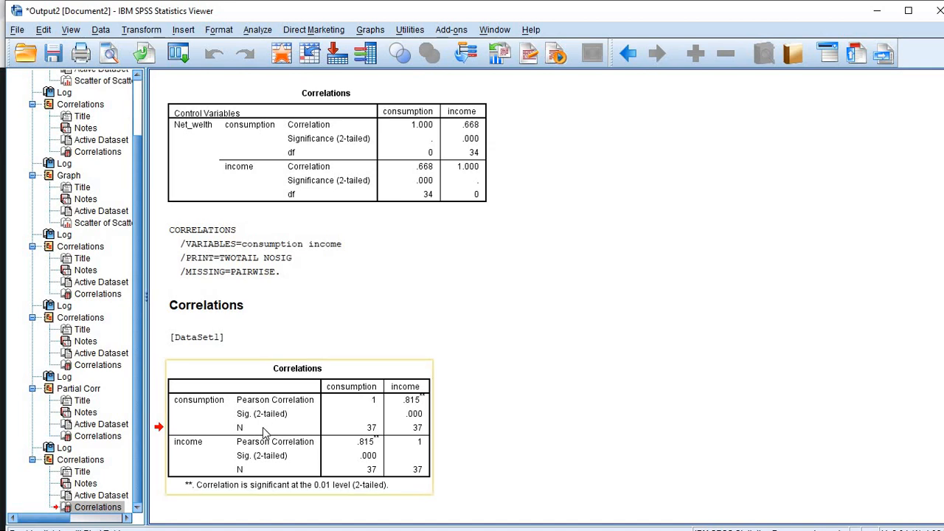
{"action": "left_click", "coordinate": [261, 427]}
{"action": "left_click", "coordinate": [262, 427]}
- Compare the consumption–income coefficient and two-tailed significance in the partial correlation table with those in the Pearson table
{"action": "left_click", "coordinate": [376, 156]}
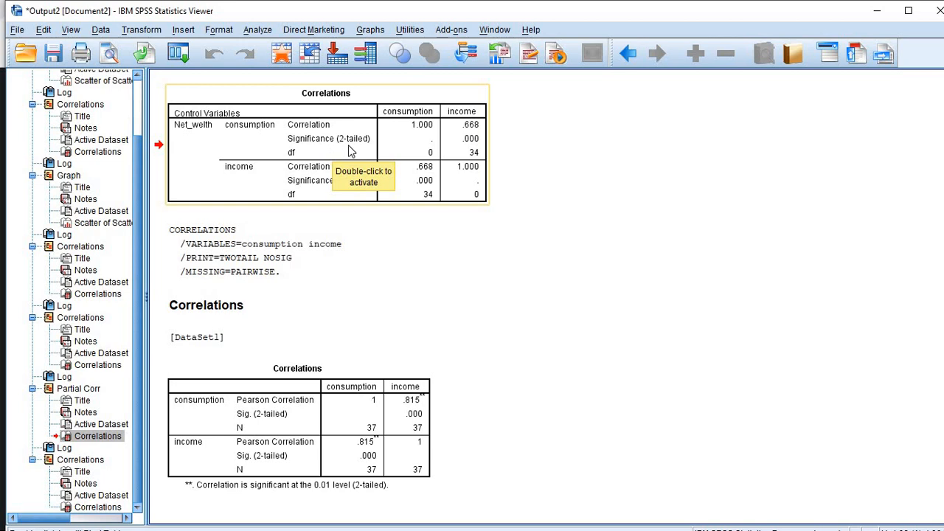
{"action": "double_click", "coordinate": [469, 146]}
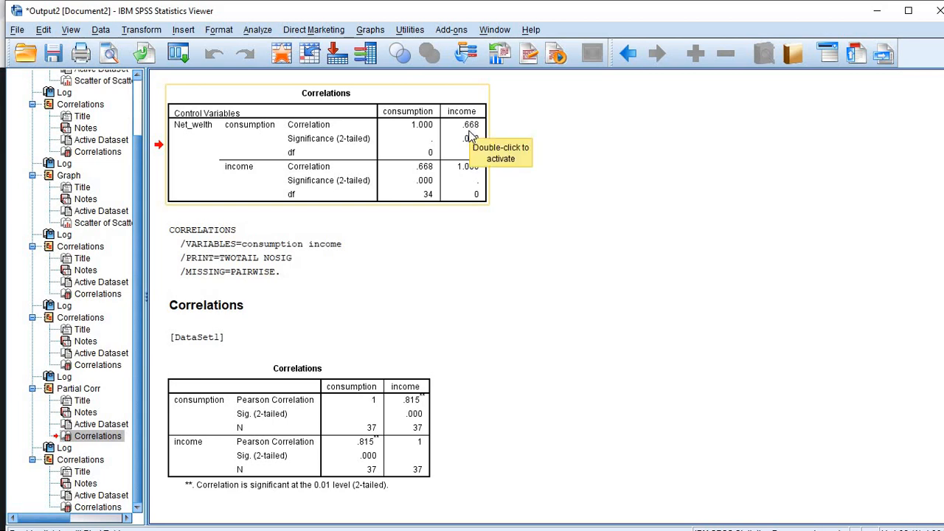
{"action": "left_click", "coordinate": [469, 141]}
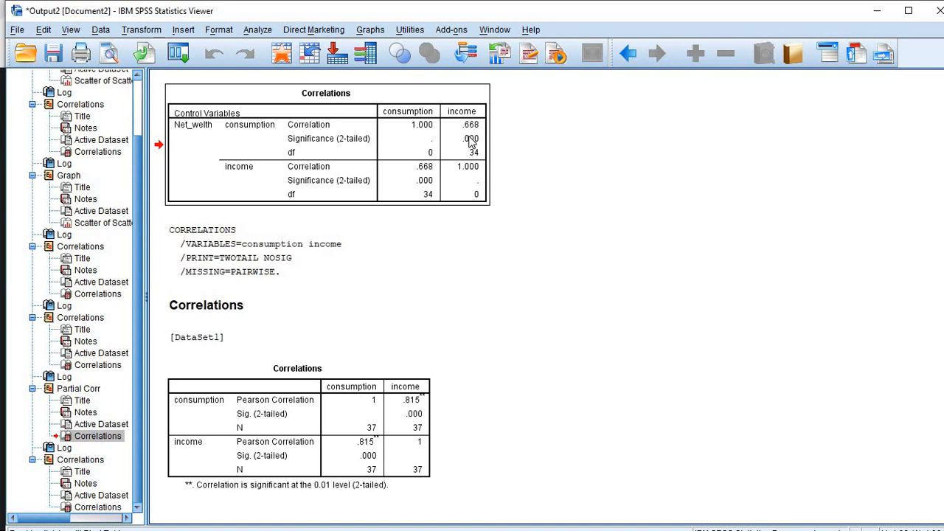
{"action": "left_click", "coordinate": [362, 396]}
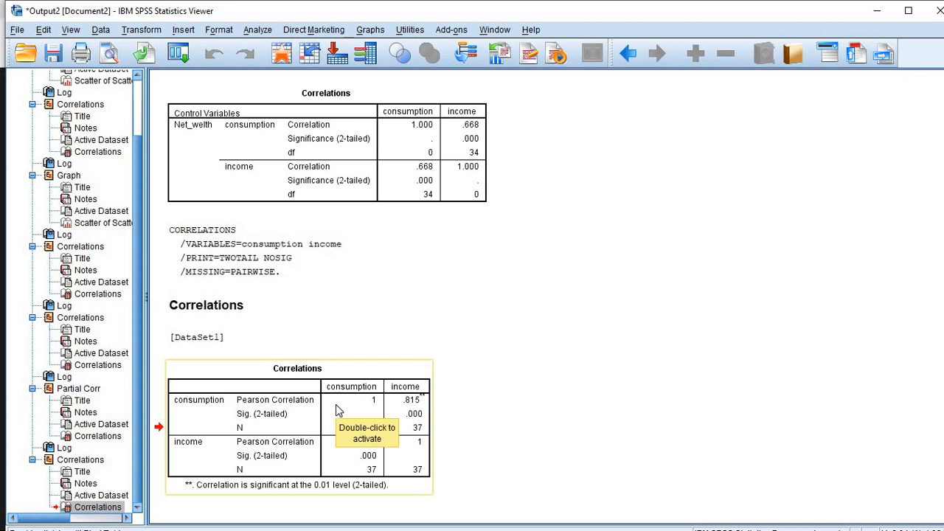
{"action": "left_click", "coordinate": [411, 407]}
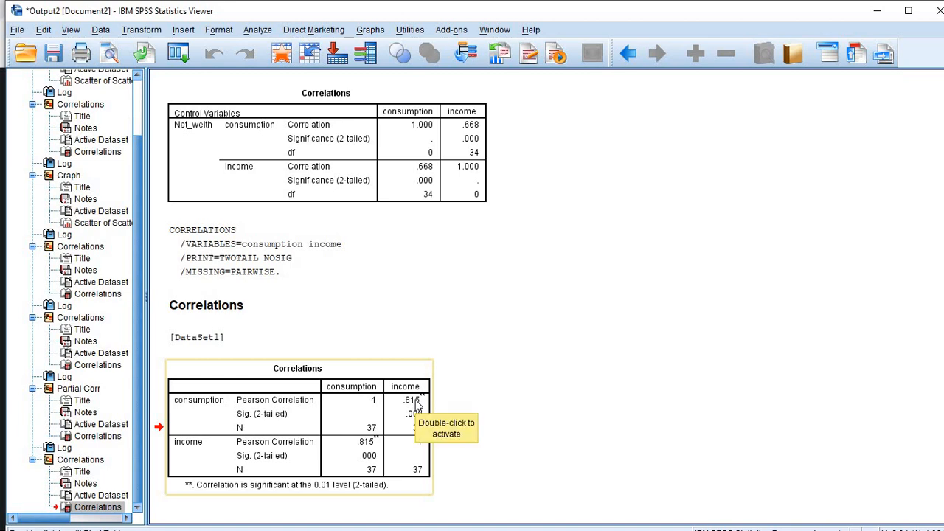
{"action": "double_click", "coordinate": [412, 417]}
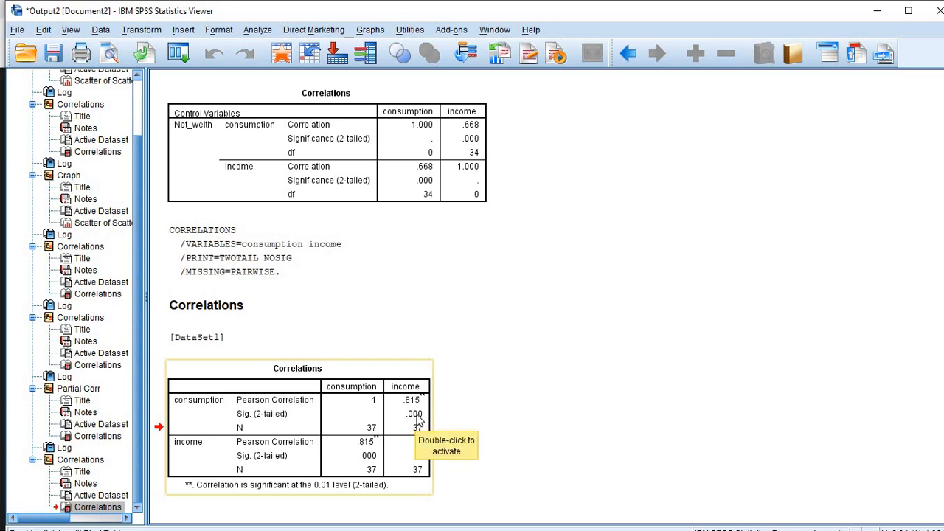
{"action": "left_click", "coordinate": [196, 140]}
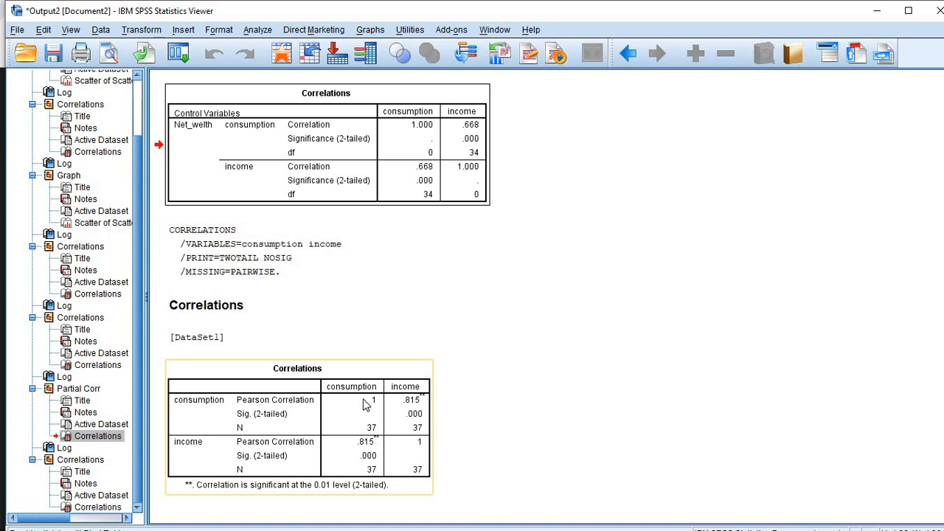
{"action": "left_click", "coordinate": [402, 418]}
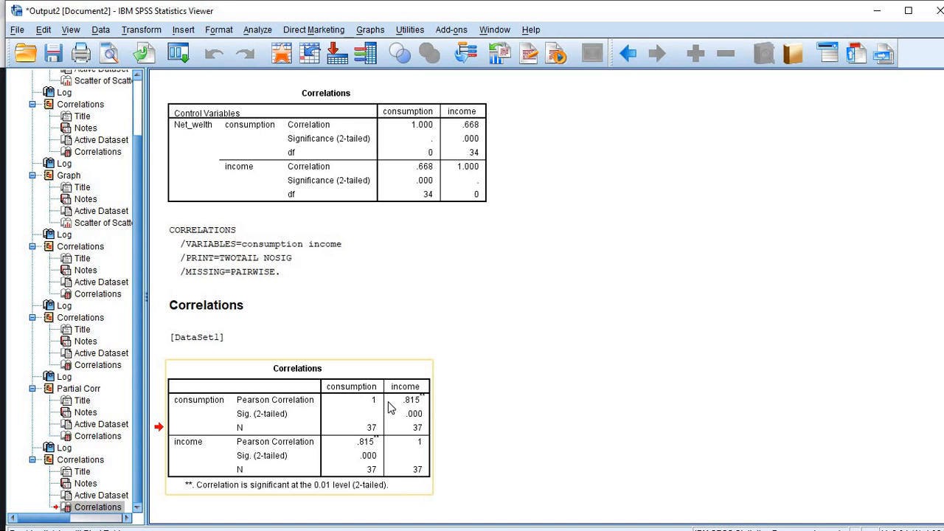
{"action": "left_click", "coordinate": [449, 142]}
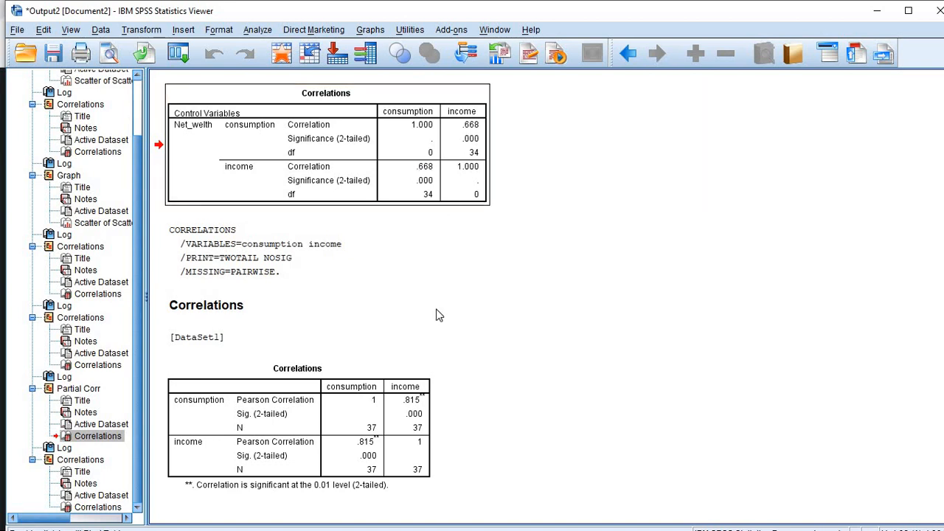
- Examine how controlling for Net_welth affects the consumption–income correlation by checking the partial table against the plain Pearson table
{"action": "left_click", "coordinate": [416, 399]}
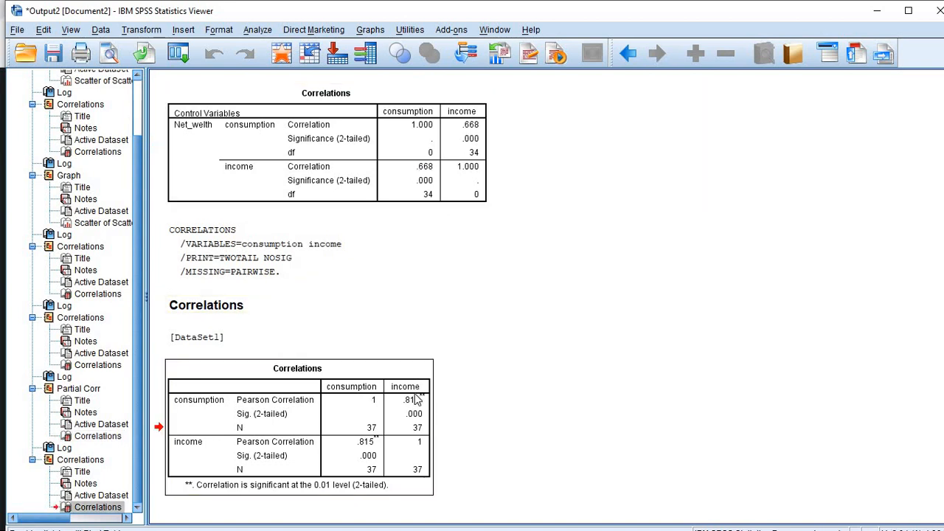
{"action": "left_click", "coordinate": [466, 166]}
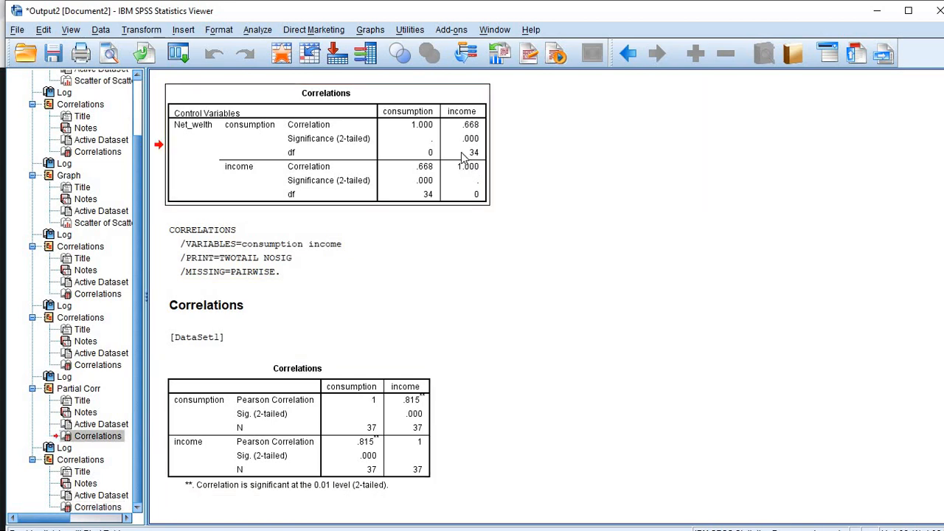
{"action": "left_click", "coordinate": [410, 410]}
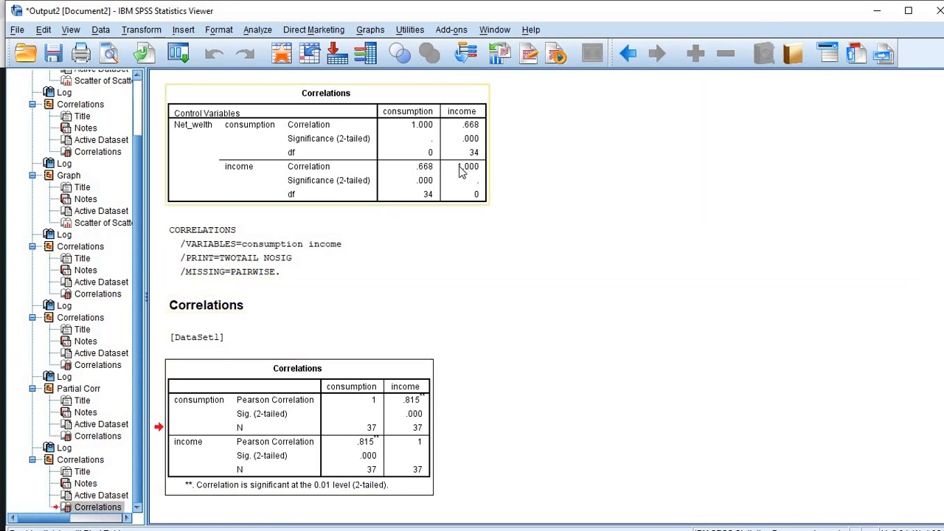
{"action": "left_click", "coordinate": [460, 170]}
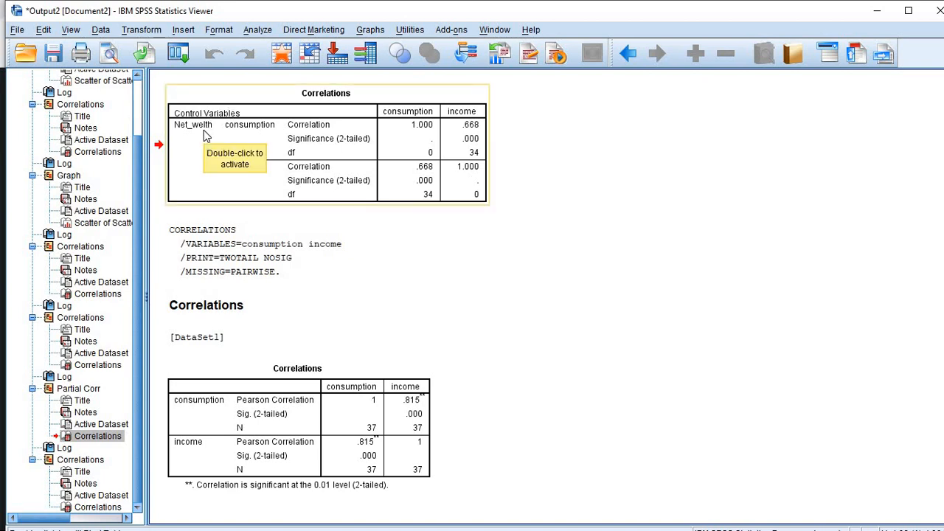
{"action": "left_click", "coordinate": [282, 413]}
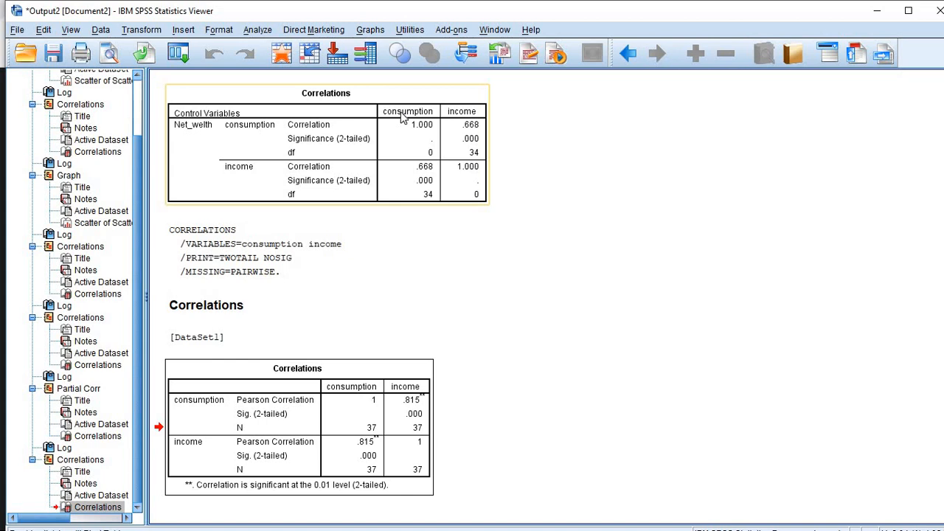
- Run a two-tailed partial correlation of consumption and income, replacing Net_welth with interest_rate as the control variable
{"action": "left_click", "coordinate": [267, 33]}
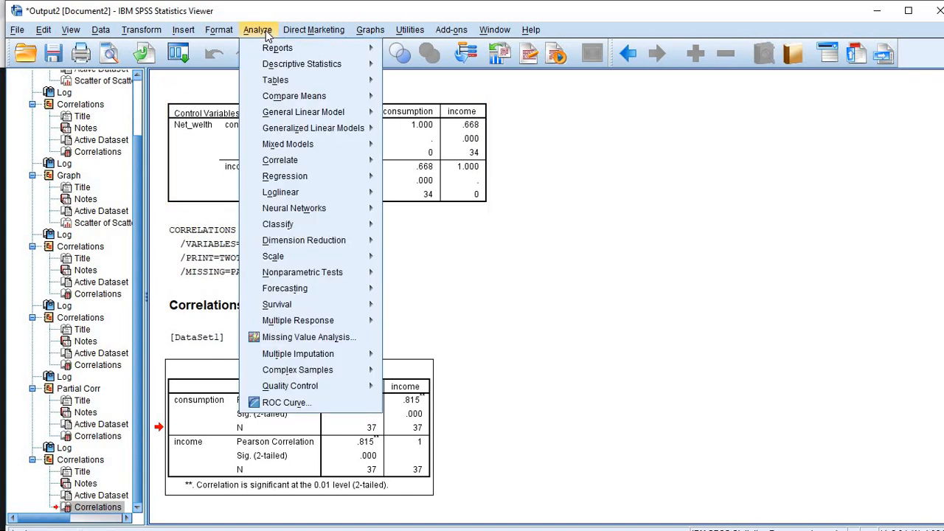
{"action": "mouse_move", "coordinate": [299, 104]}
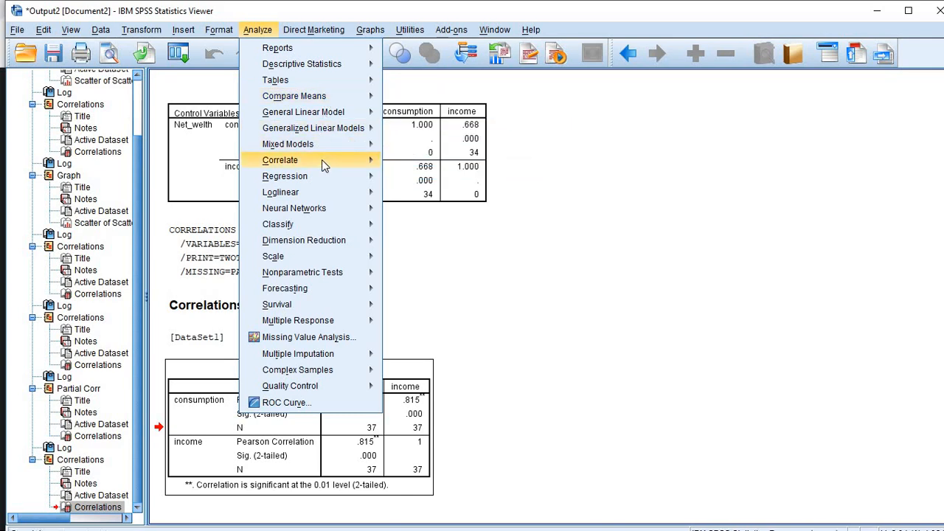
{"action": "mouse_move", "coordinate": [322, 159]}
{"action": "left_click", "coordinate": [411, 180]}
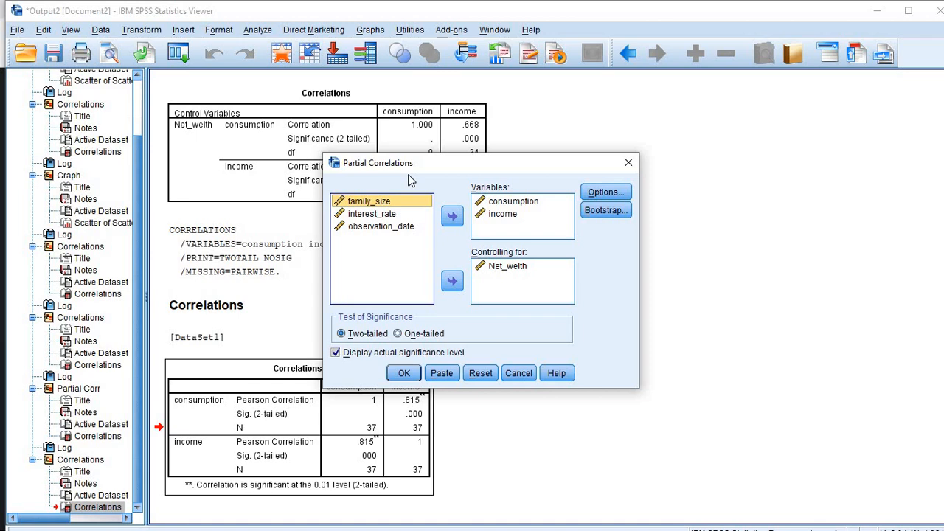
{"action": "left_click", "coordinate": [489, 270]}
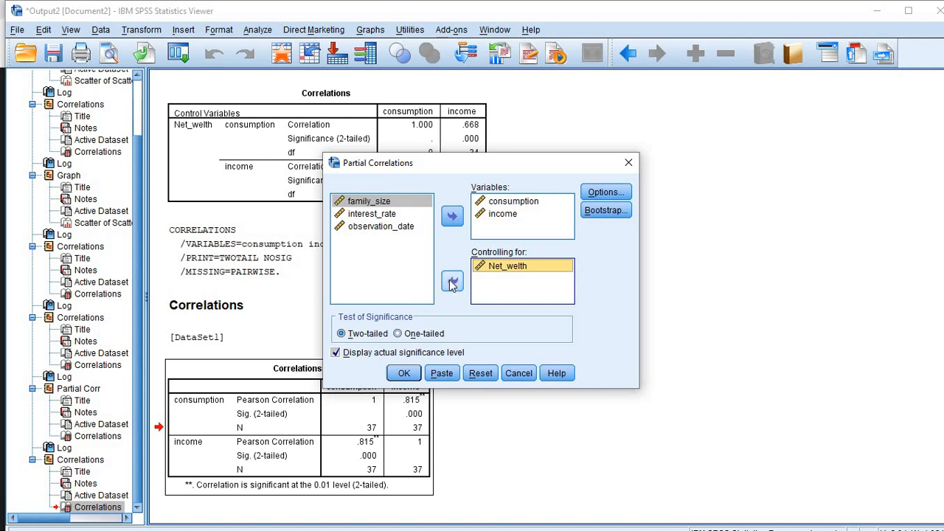
{"action": "left_click", "coordinate": [453, 283]}
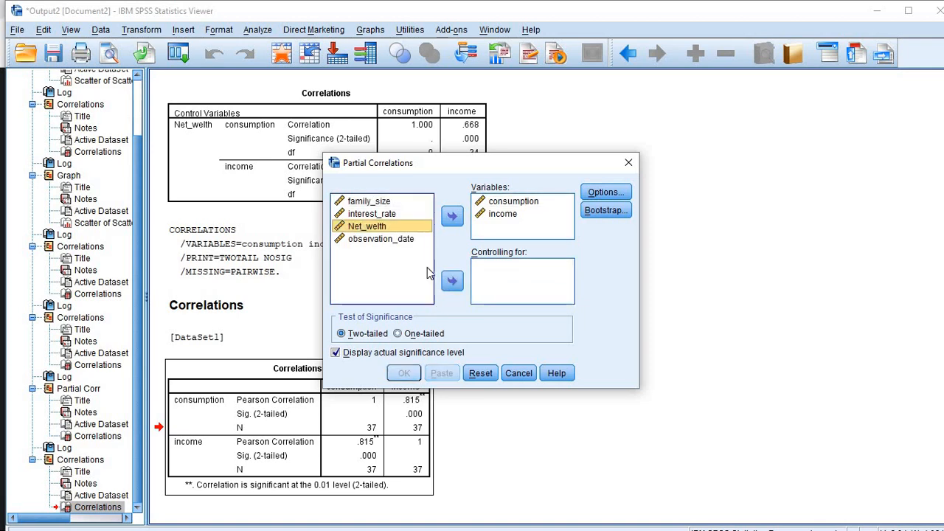
{"action": "left_click", "coordinate": [375, 214]}
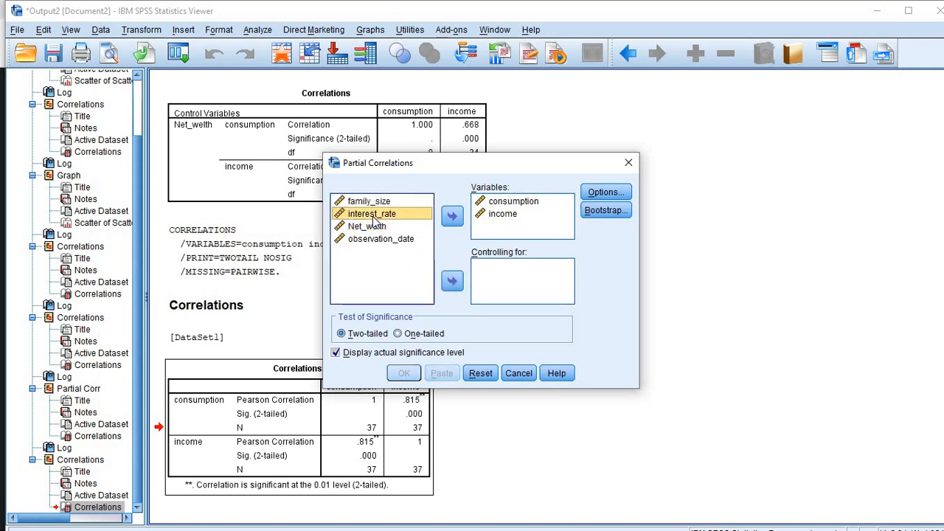
{"action": "left_click", "coordinate": [451, 284]}
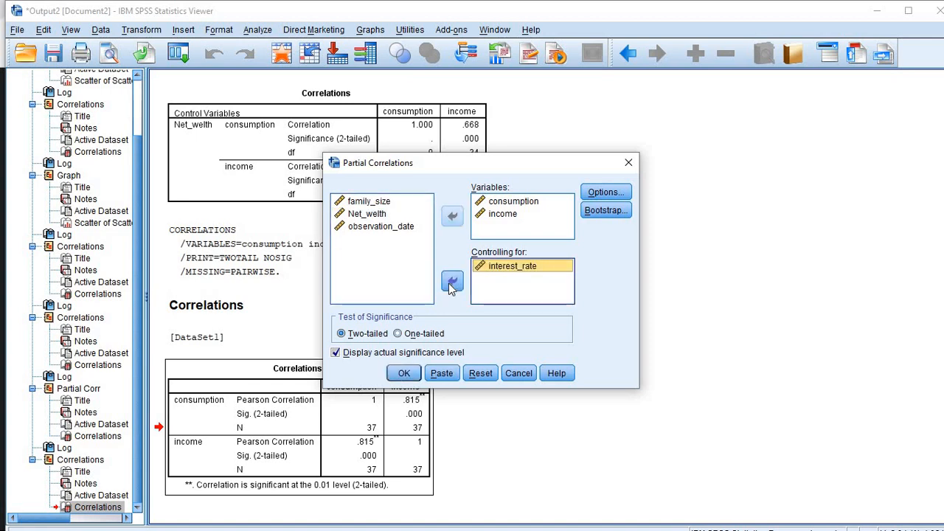
{"action": "left_click", "coordinate": [404, 373]}
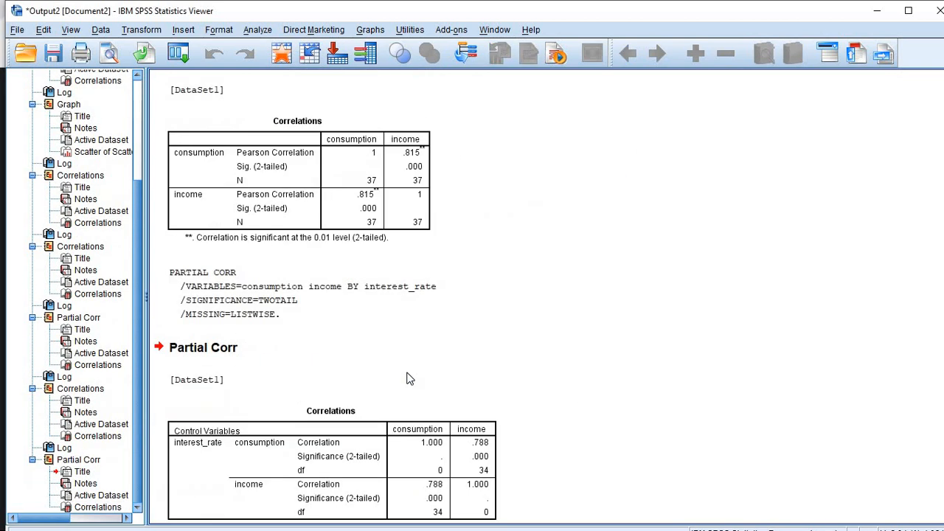
- Compare the plain consumption–income Pearson table with the partial correlation table controlling for interest_rate
{"action": "left_click", "coordinate": [322, 168]}
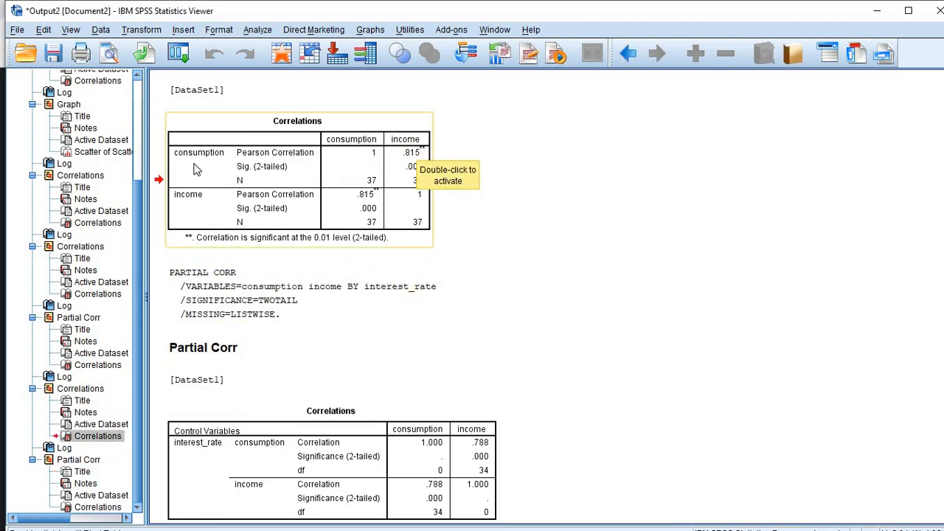
{"action": "left_click", "coordinate": [196, 451]}
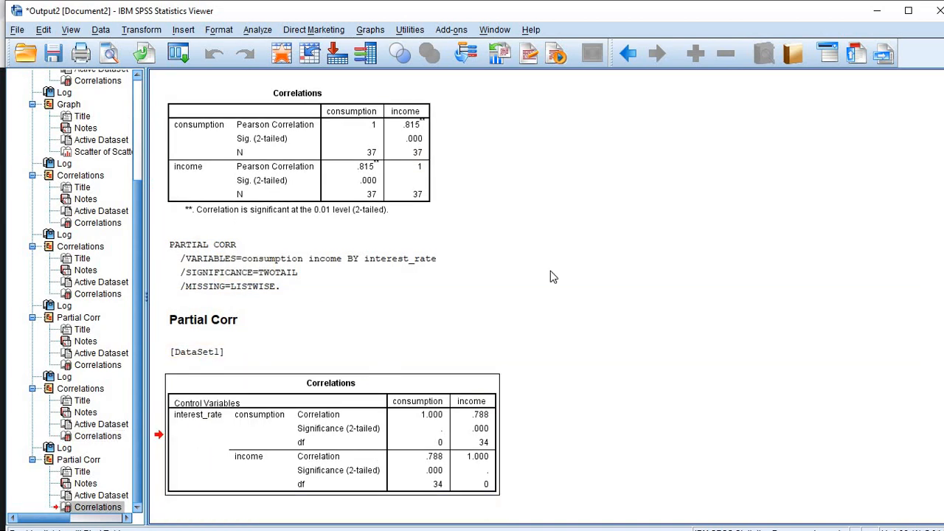
{"action": "left_click", "coordinate": [619, 248]}
{"action": "left_click", "coordinate": [640, 181]}
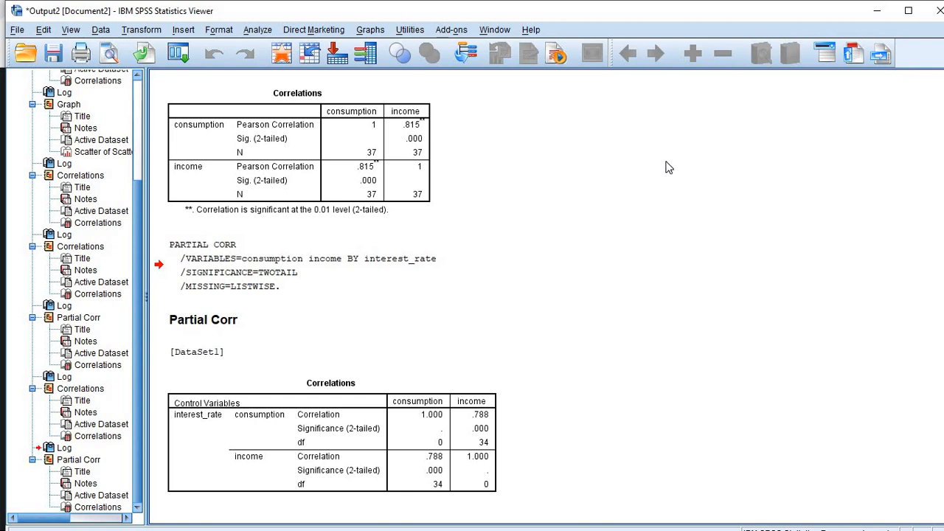
{"action": "left_click", "coordinate": [891, 275]}
- Review the earlier five-variable Pearson correlation matrix and the consumption–family_size correlation table in the output
{"action": "left_click", "coordinate": [335, 184]}
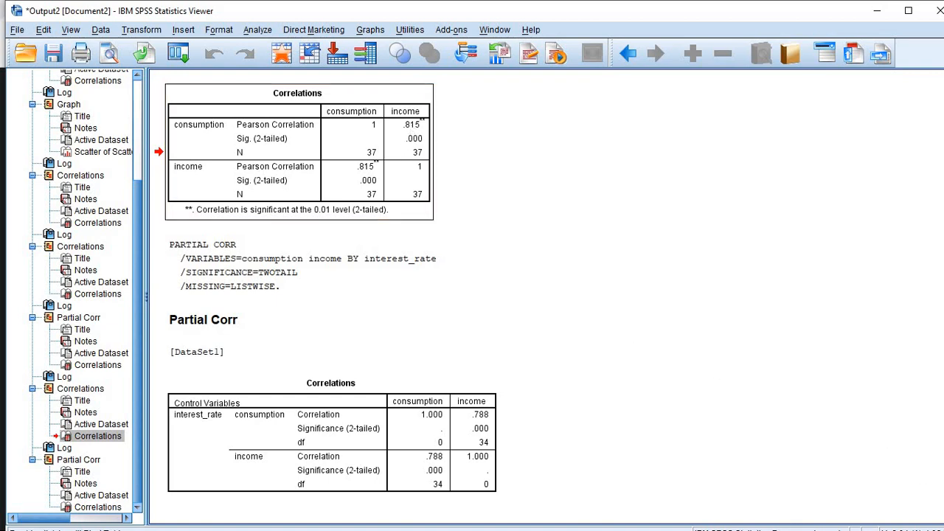
{"action": "scroll", "coordinate": [545, 295], "scroll_direction": "up", "scroll_amount": 10}
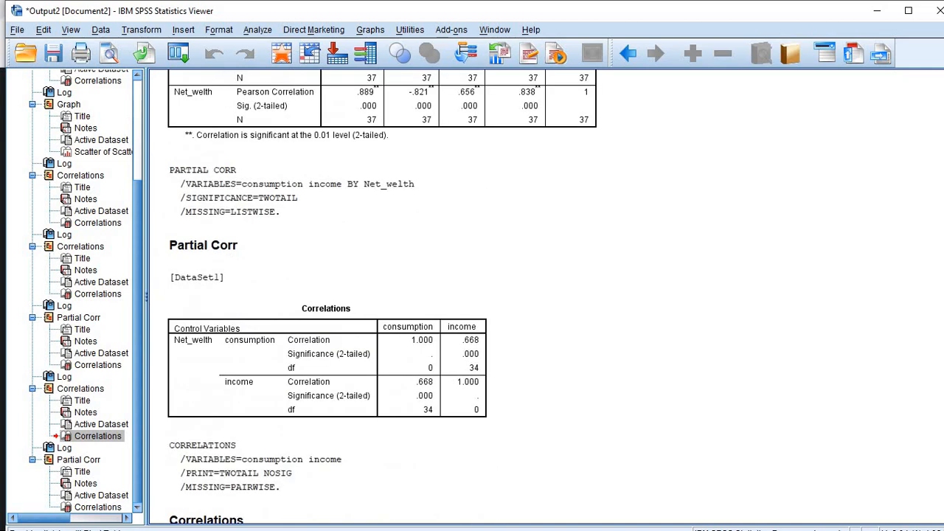
{"action": "scroll", "coordinate": [381, 295], "scroll_direction": "up", "scroll_amount": 5}
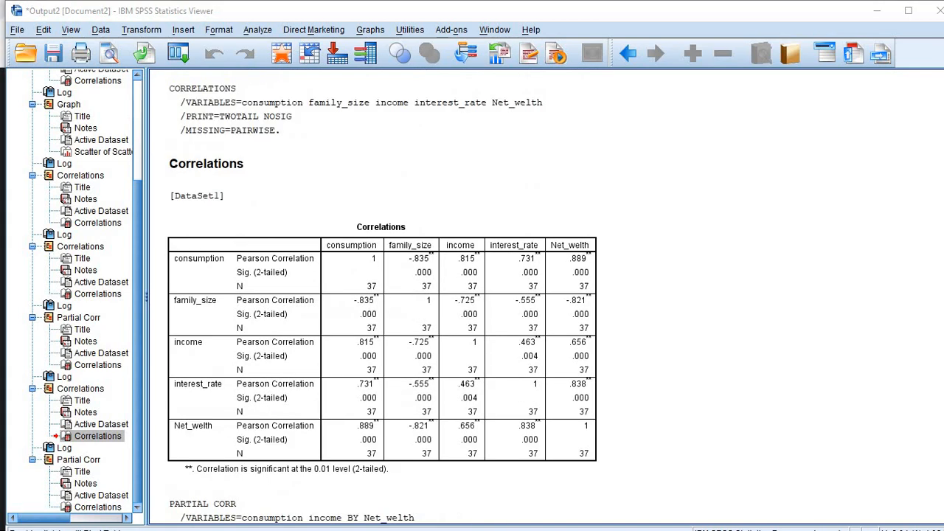
{"action": "left_click", "coordinate": [941, 291]}
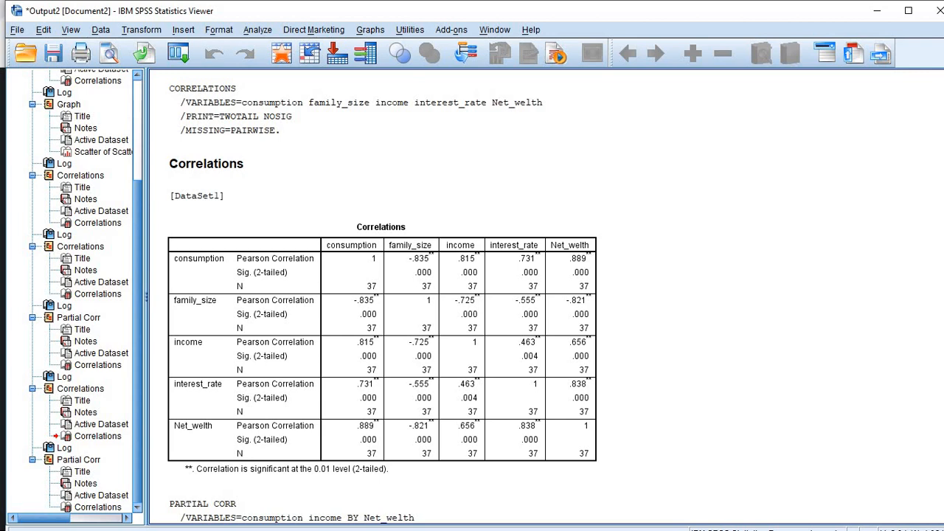
{"action": "scroll", "coordinate": [784, 299], "scroll_direction": "up", "scroll_amount": 5}
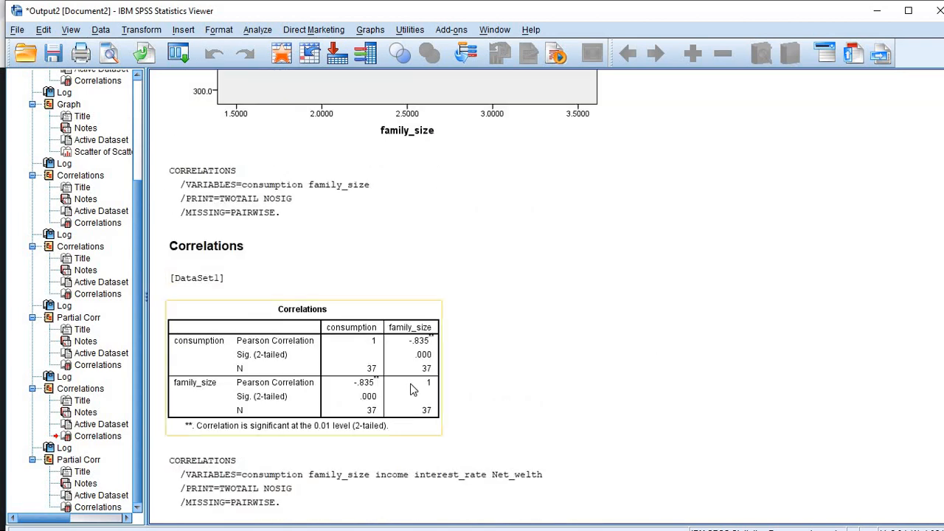
{"action": "left_click", "coordinate": [414, 336]}
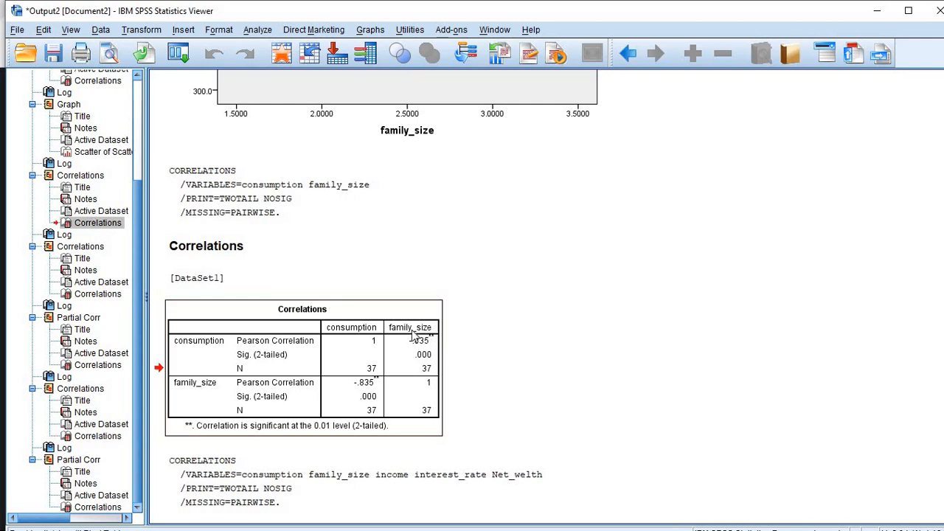
{"action": "left_click", "coordinate": [365, 344]}
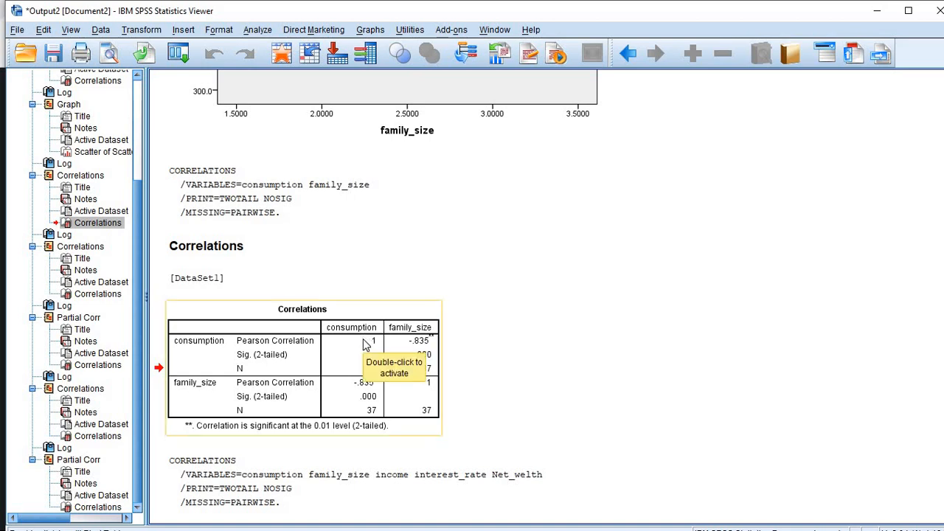
{"action": "left_click", "coordinate": [413, 341]}
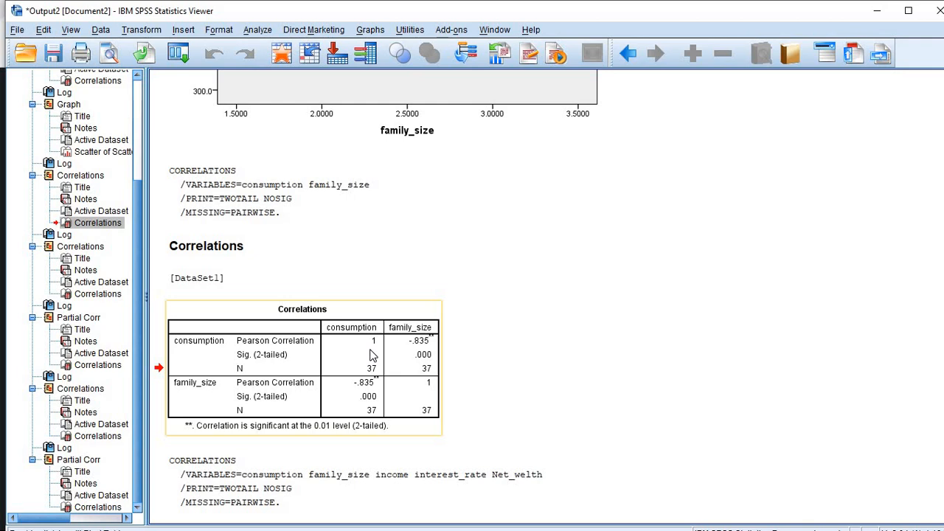
{"action": "left_click", "coordinate": [337, 253]}
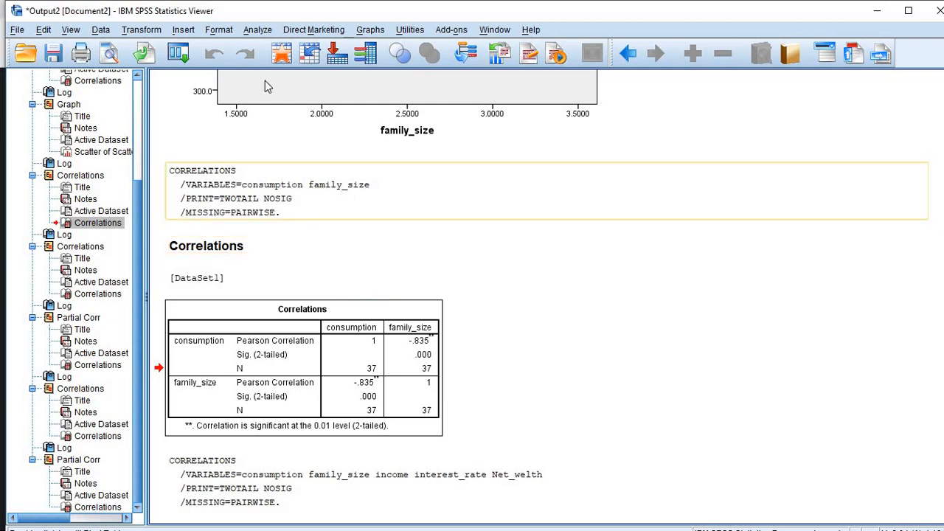
- View the Probit Analysis dialog among the regression procedures and close it without running an analysis
{"action": "left_click", "coordinate": [255, 30]}
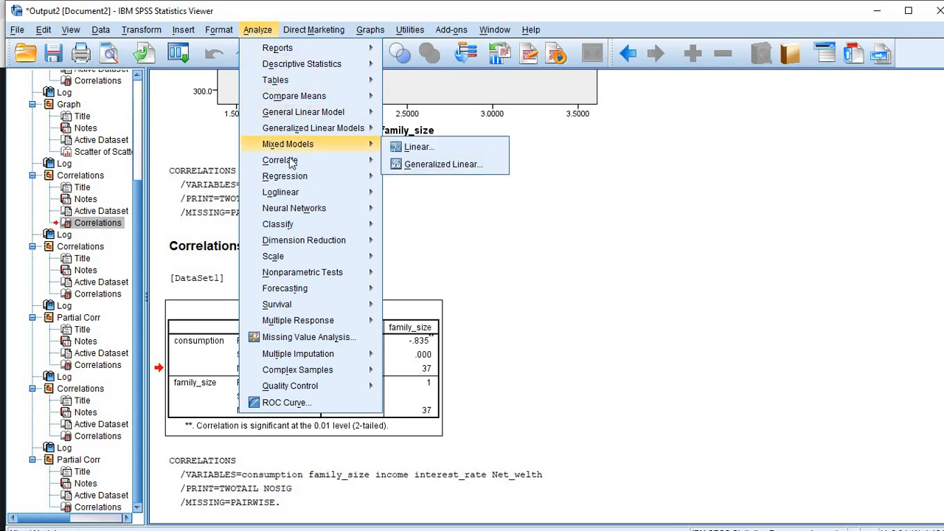
{"action": "mouse_move", "coordinate": [296, 182]}
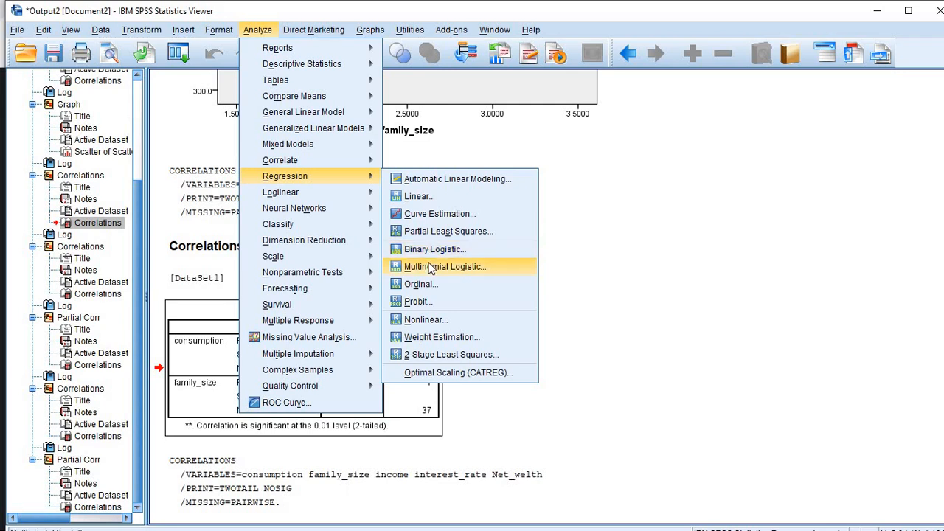
{"action": "left_click", "coordinate": [418, 304]}
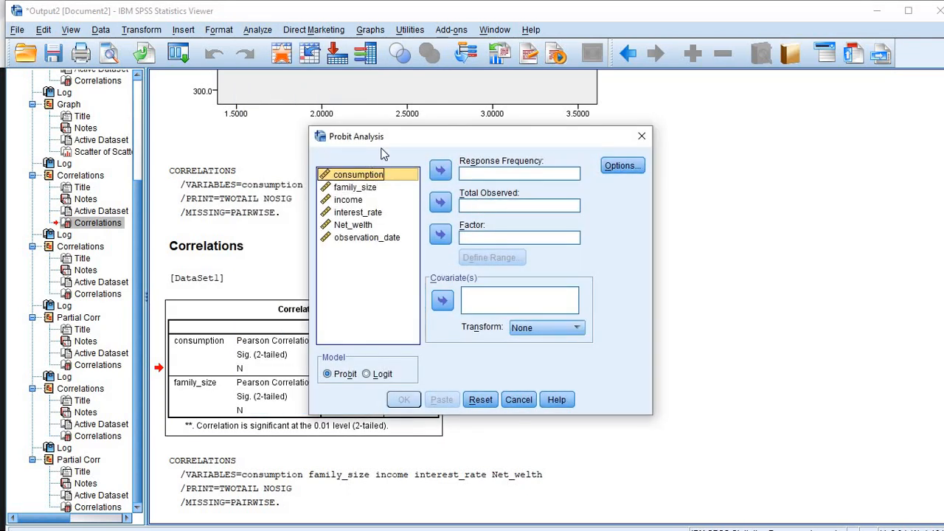
{"action": "left_click", "coordinate": [642, 136]}
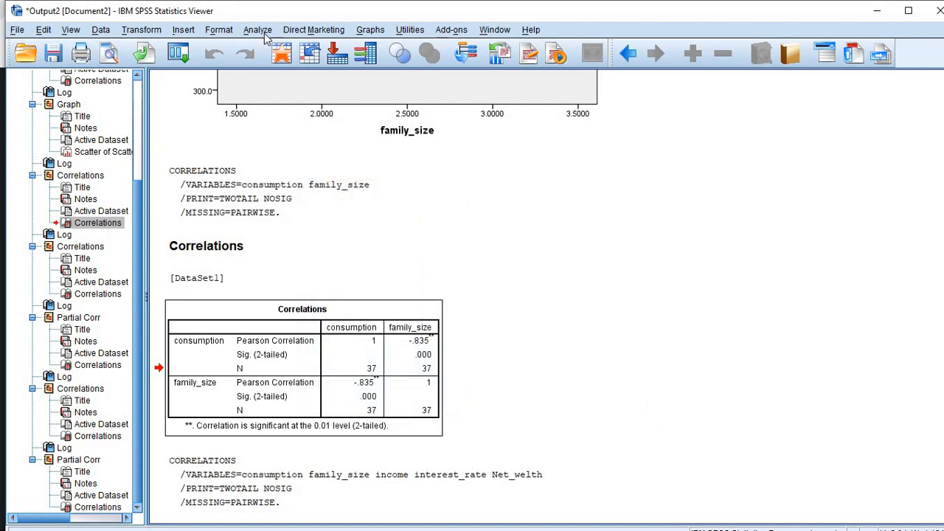
- Examine the dependent, factor and covariate fields of the Multinomial Logistic Regression dialog, closing it without running a model
{"action": "left_click", "coordinate": [262, 31]}
{"action": "mouse_move", "coordinate": [312, 175]}
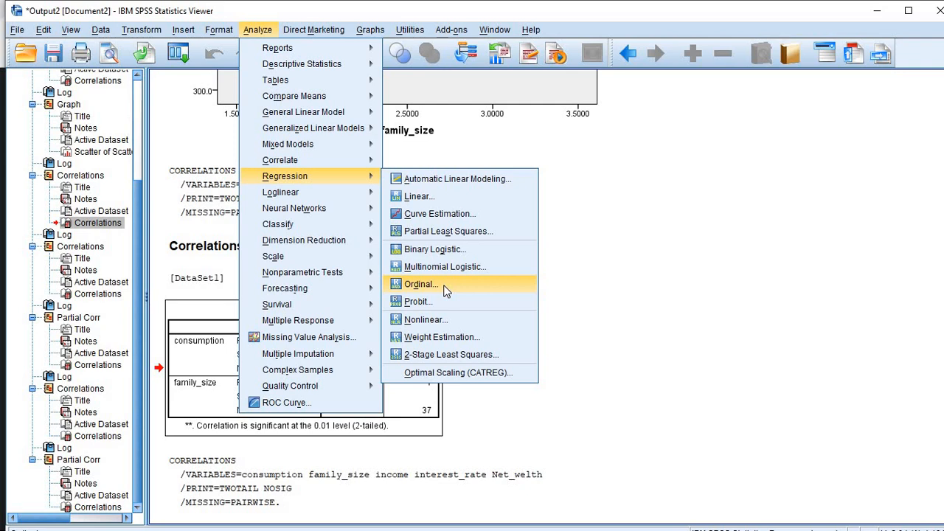
{"action": "left_click", "coordinate": [446, 269]}
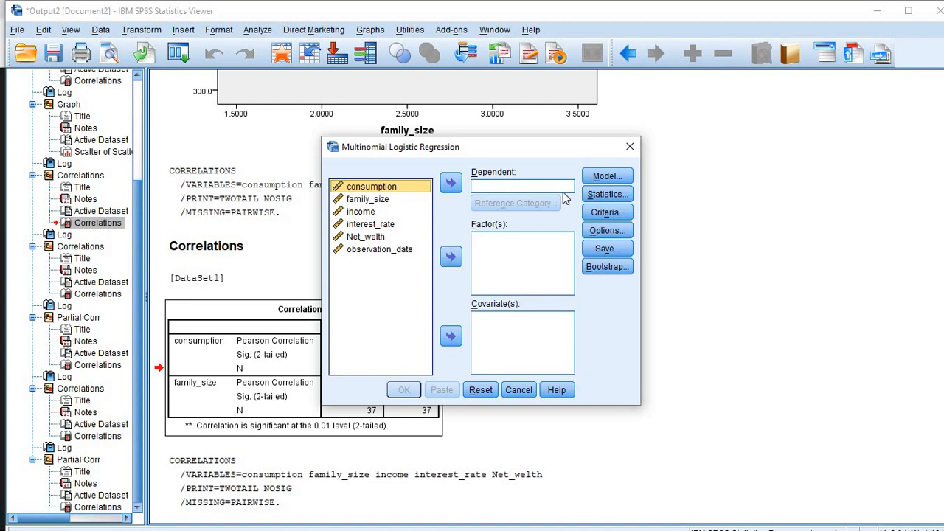
{"action": "left_click", "coordinate": [257, 29]}
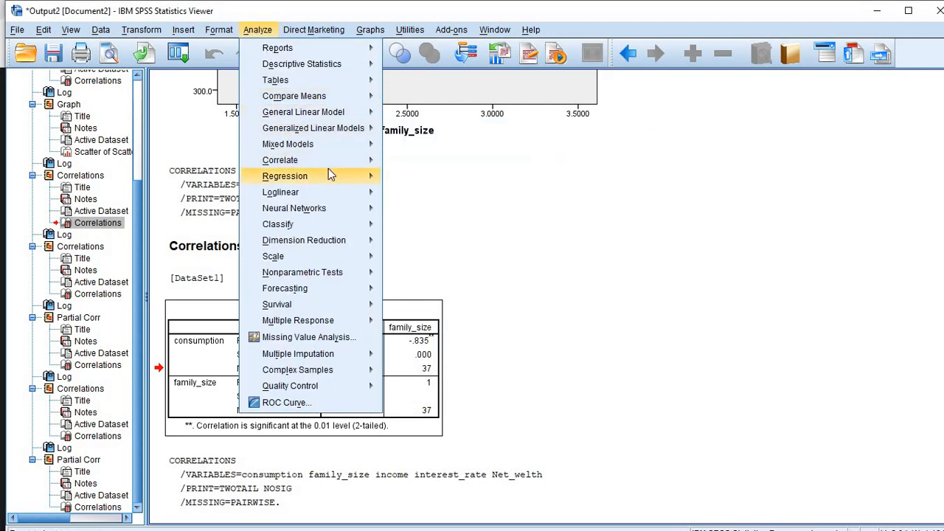
{"action": "mouse_move", "coordinate": [344, 194]}
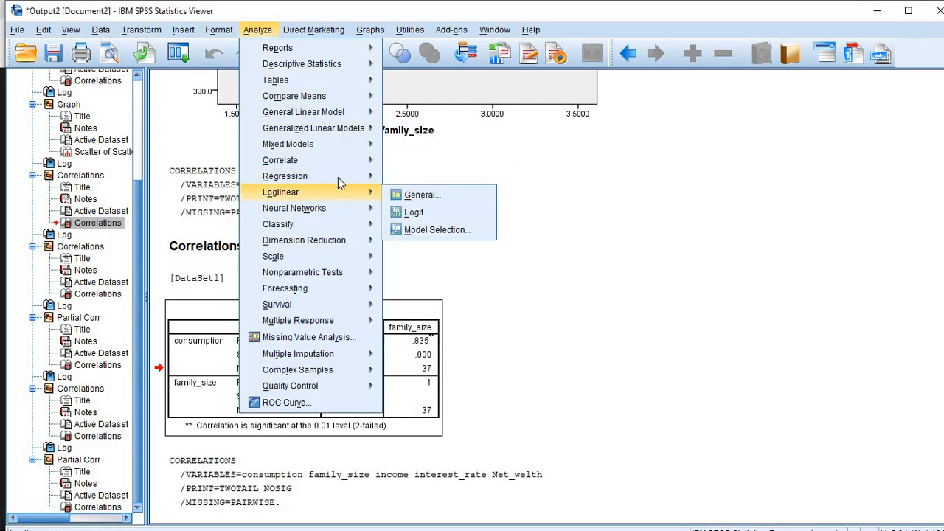
{"action": "mouse_move", "coordinate": [354, 178]}
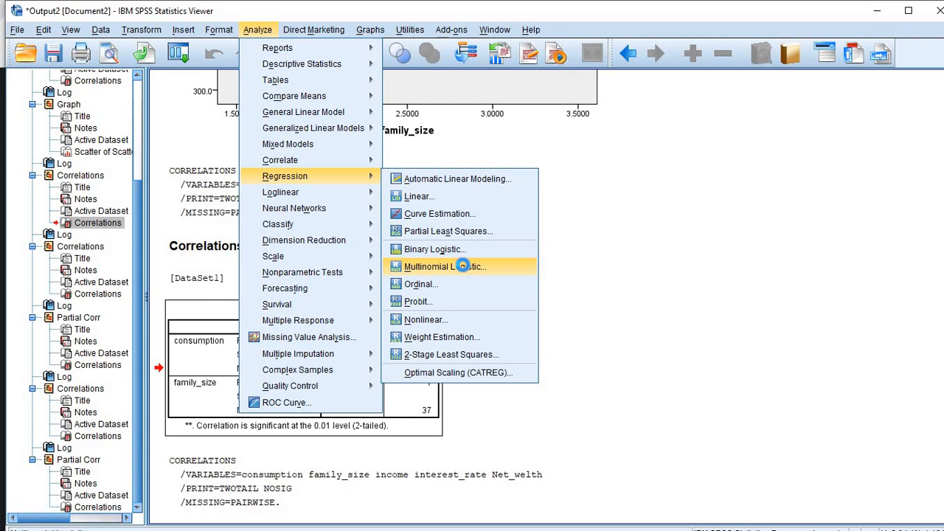
{"action": "left_click", "coordinate": [462, 267]}
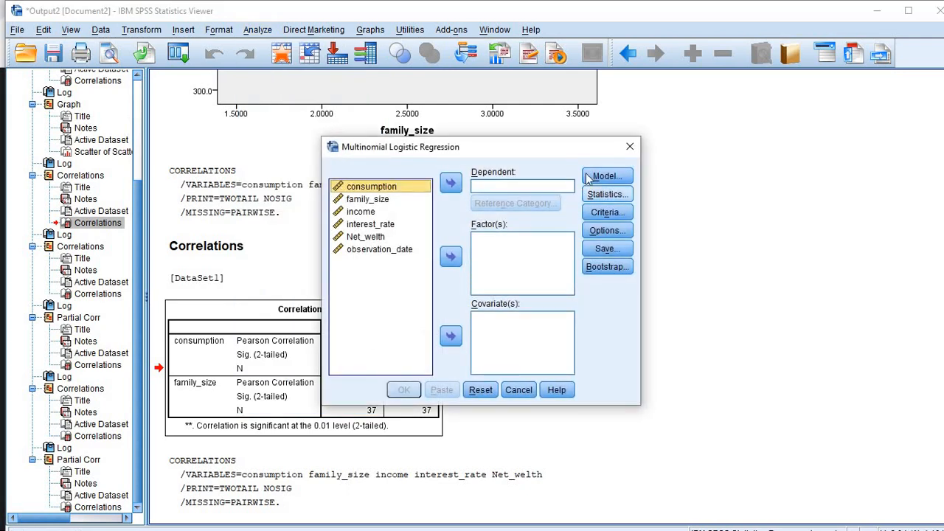
{"action": "left_click", "coordinate": [630, 147]}
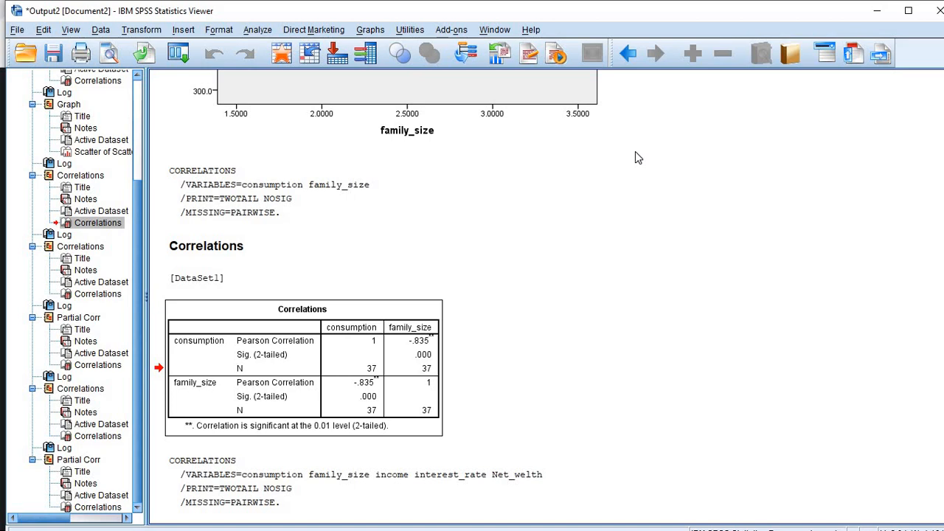
- Look over the list of available regression procedures
{"action": "left_click", "coordinate": [257, 30]}
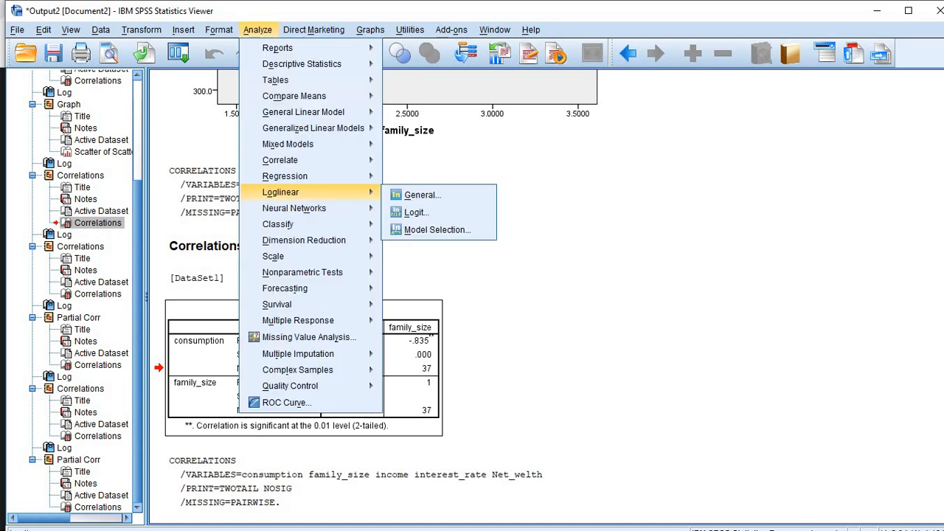
{"action": "mouse_move", "coordinate": [309, 177]}
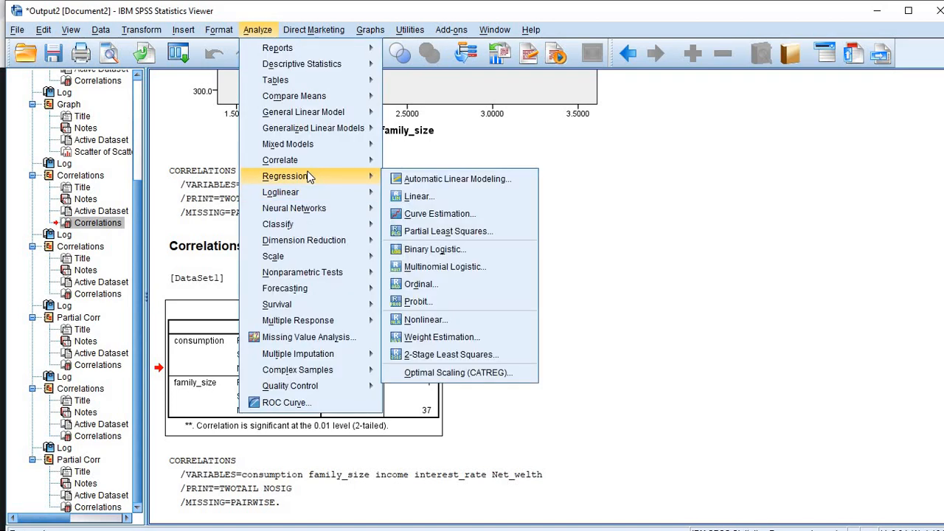